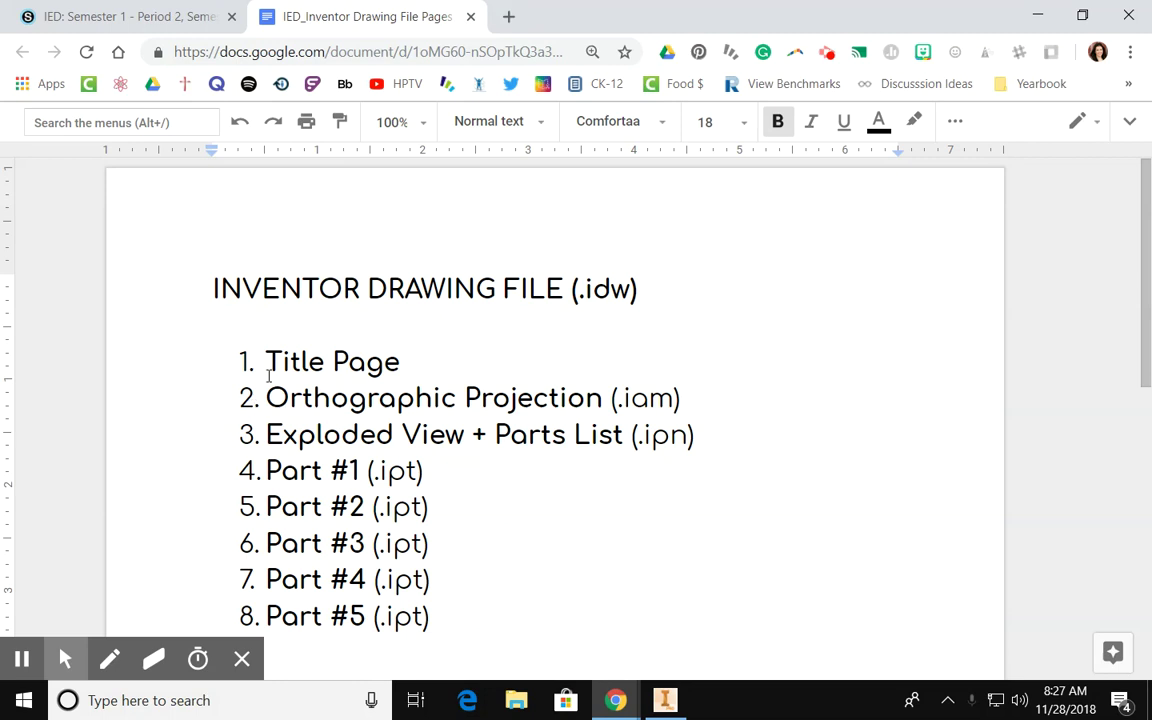
Step: Review the eight required drawing pages in Google Docs, then switch to the Schoology course materials tab
left_click_drag(268, 375, 449, 632)
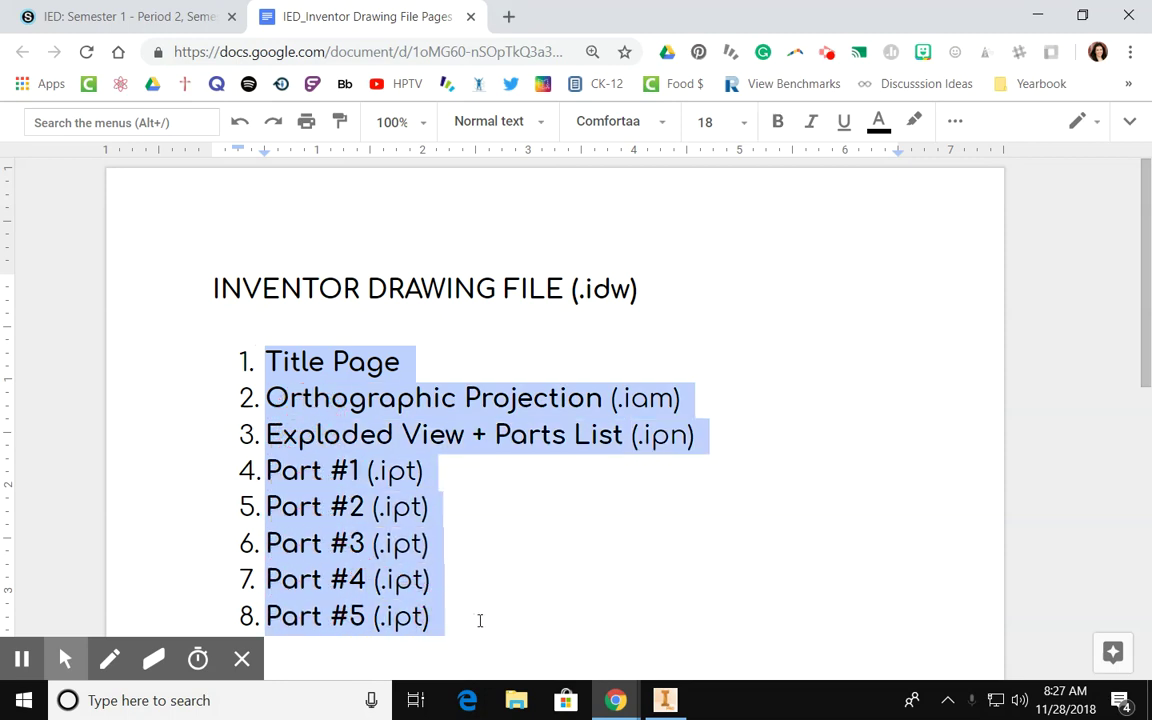
left_click(490, 612)
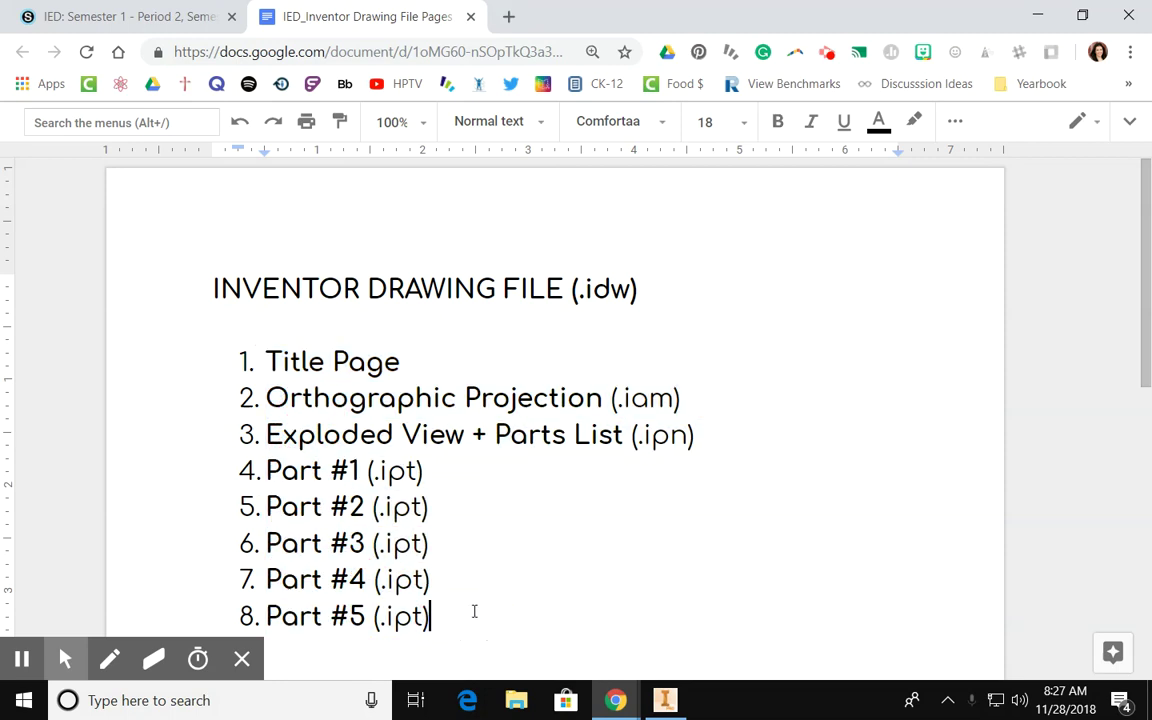
left_click(141, 10)
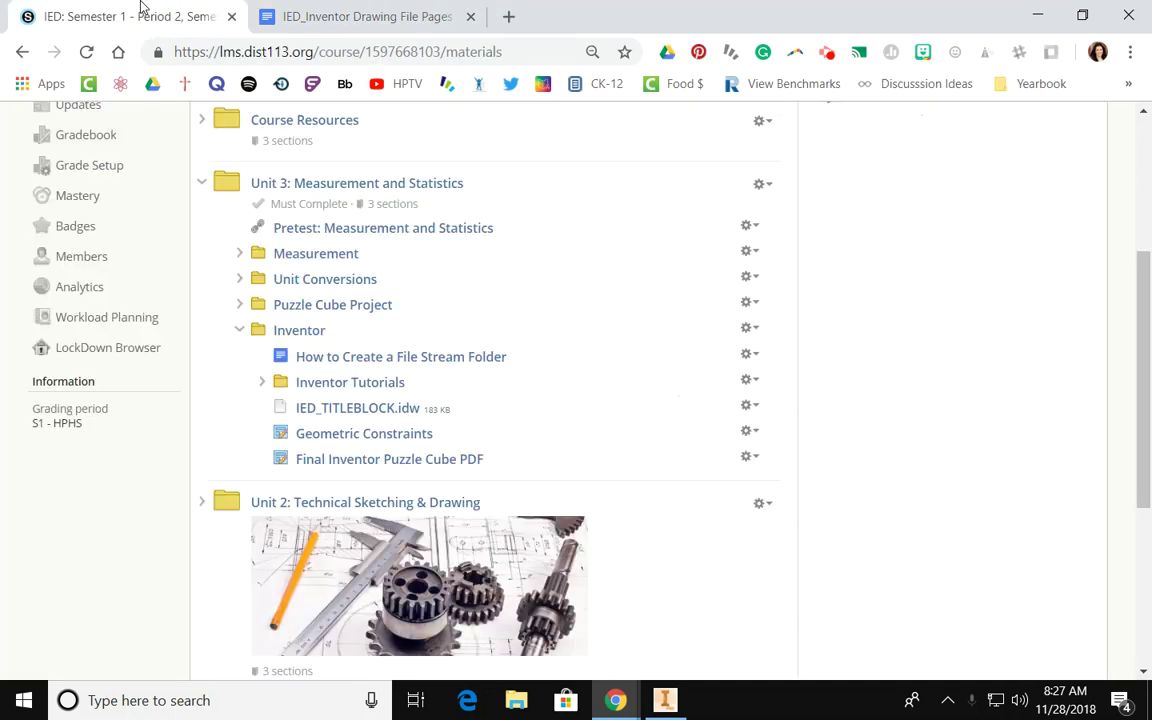
Step: Download IED_TITLEBLOCK.idw from the Inventor folder and open it from Chrome's download bar
left_click(352, 414)
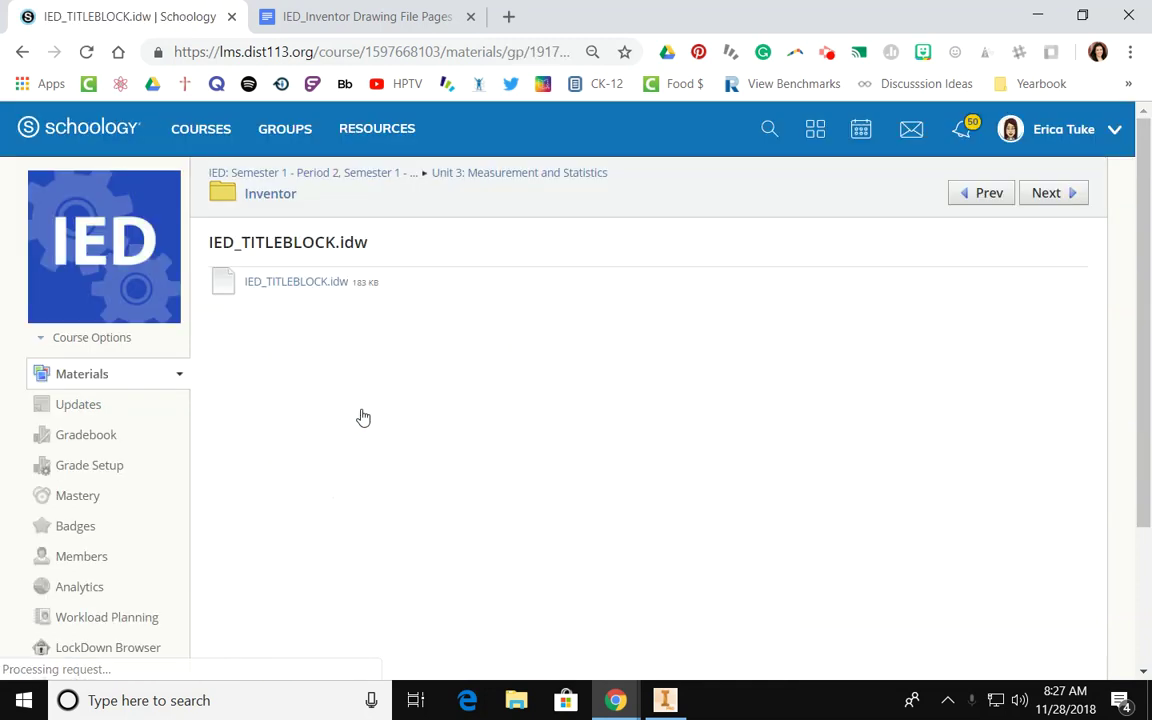
left_click(301, 283)
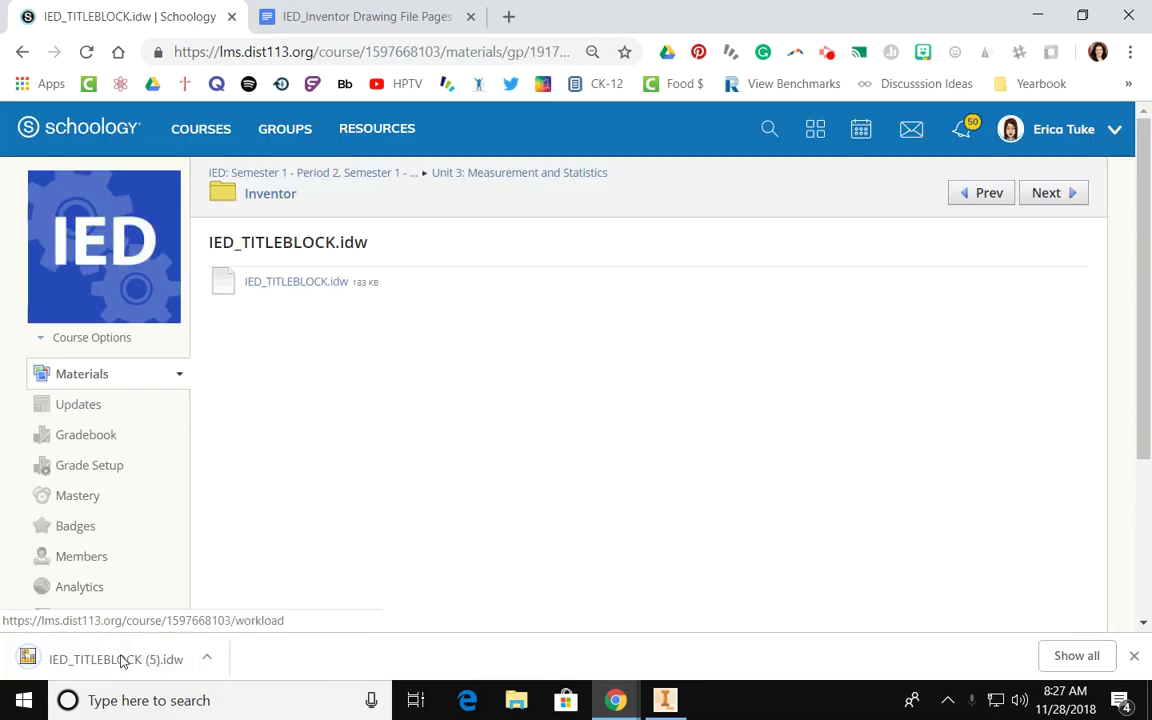
left_click(118, 660)
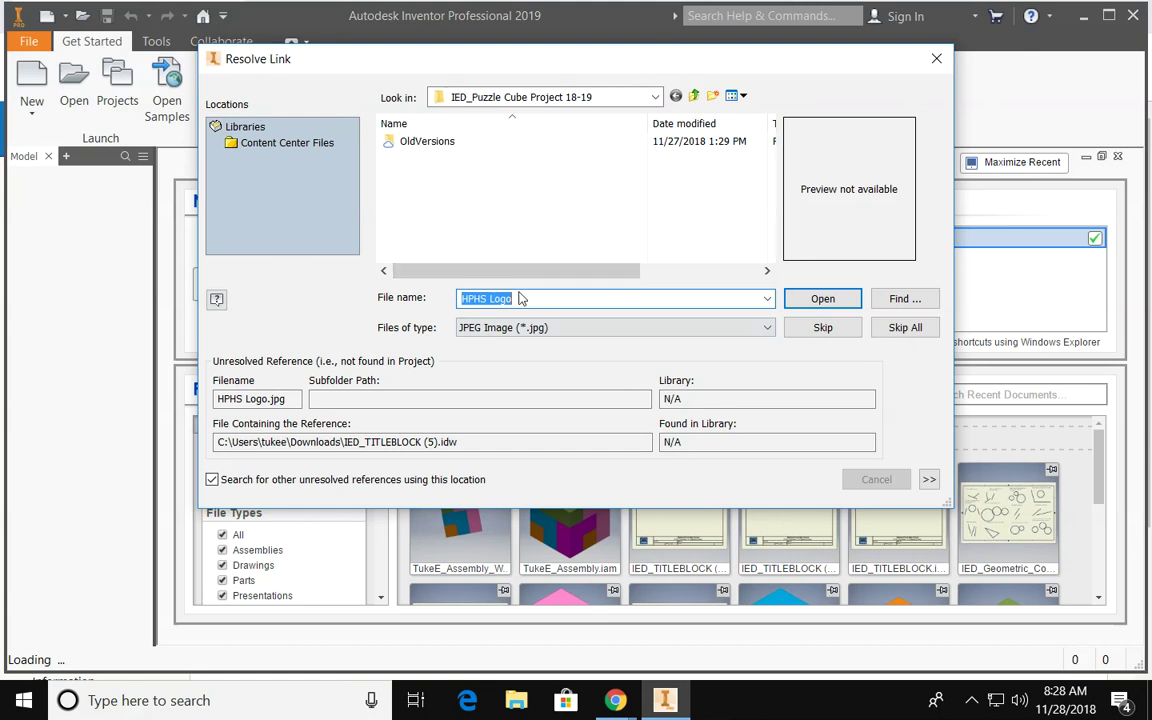
Step: Open the drawing skipping the missing HPHS Logo.jpg link, view Sheet:1, then return to Sheet:2
left_click(903, 327)
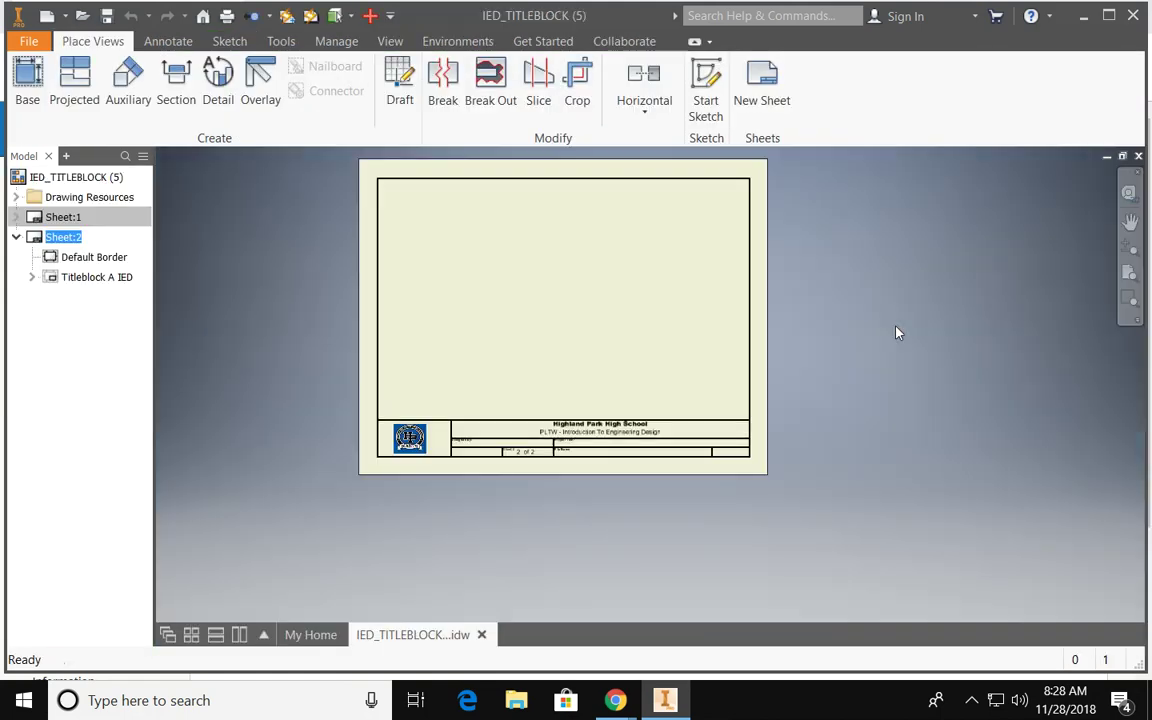
scroll(540, 363, "up", 5)
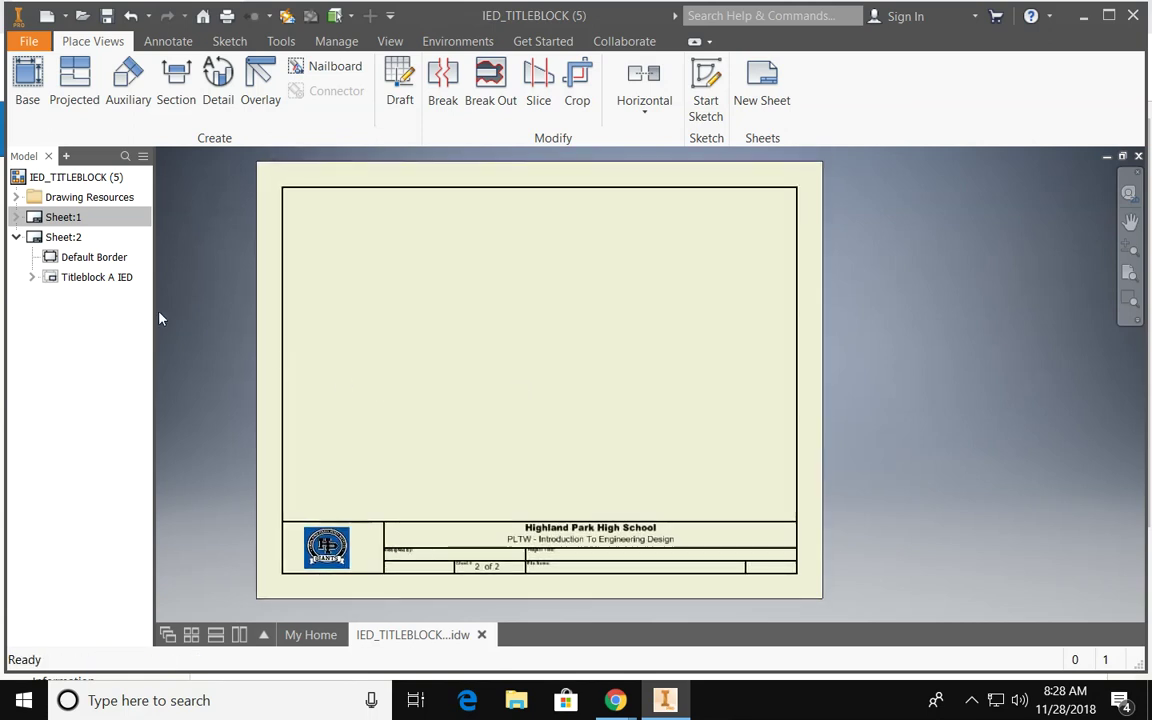
left_click(63, 237)
double_click(45, 219)
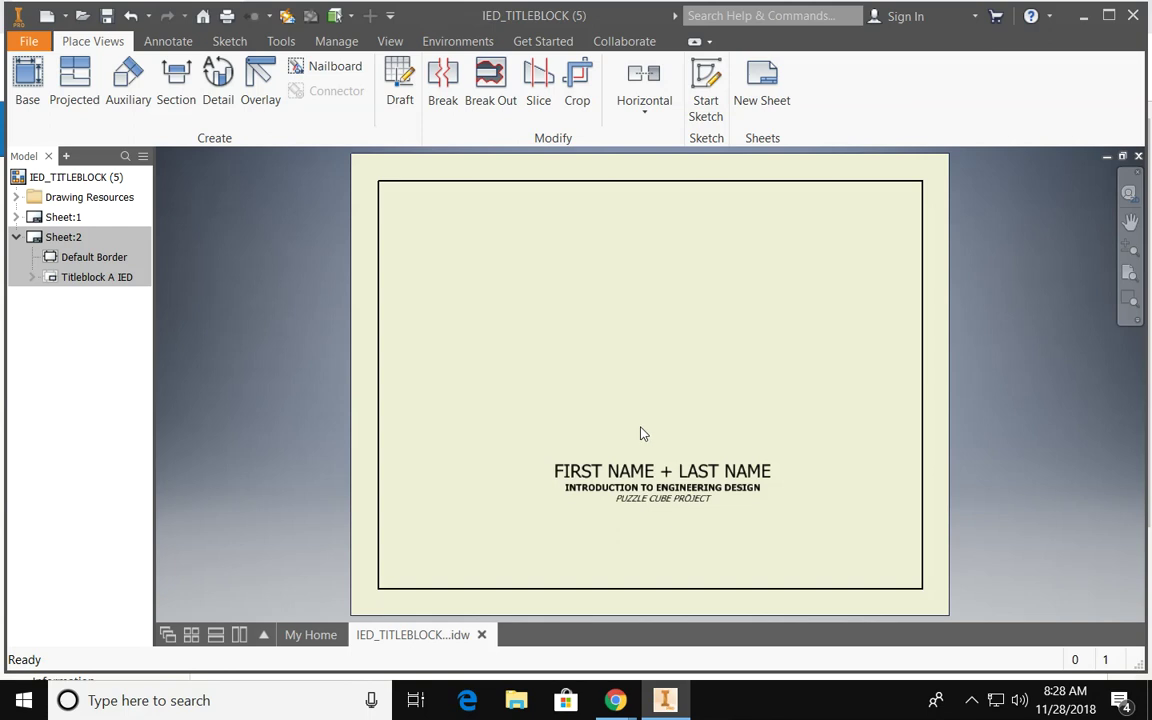
double_click(63, 238)
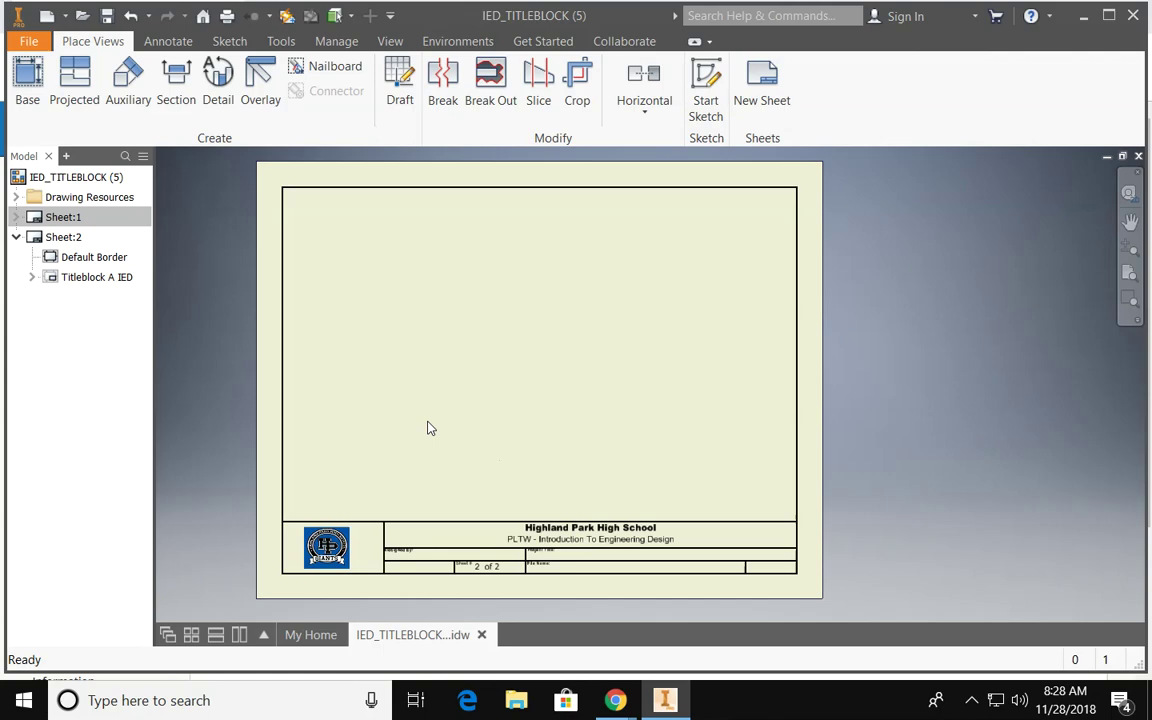
mouse_move(610, 705)
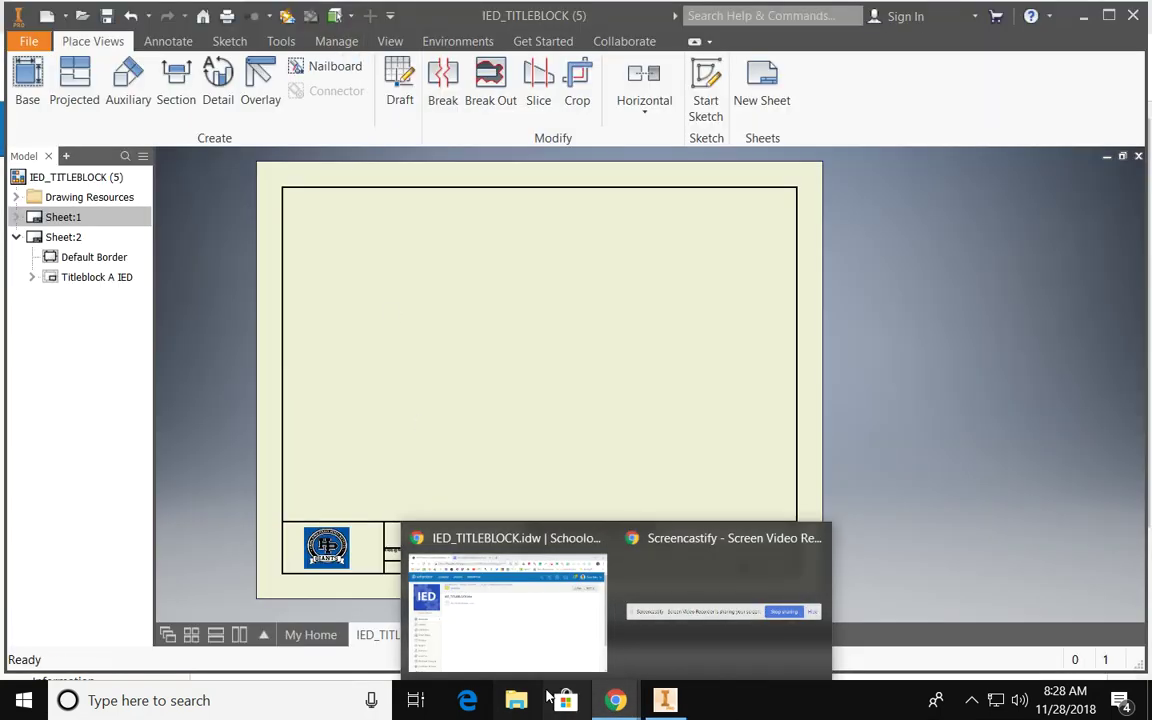
left_click(545, 660)
left_click(355, 16)
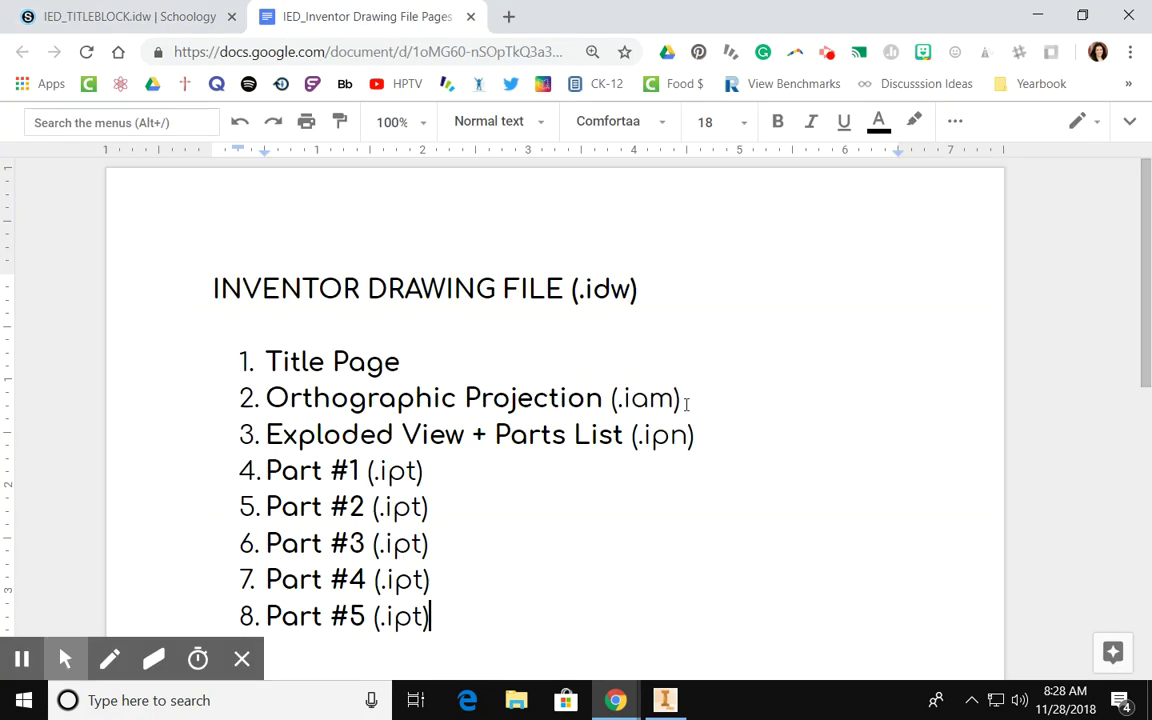
left_click(665, 700)
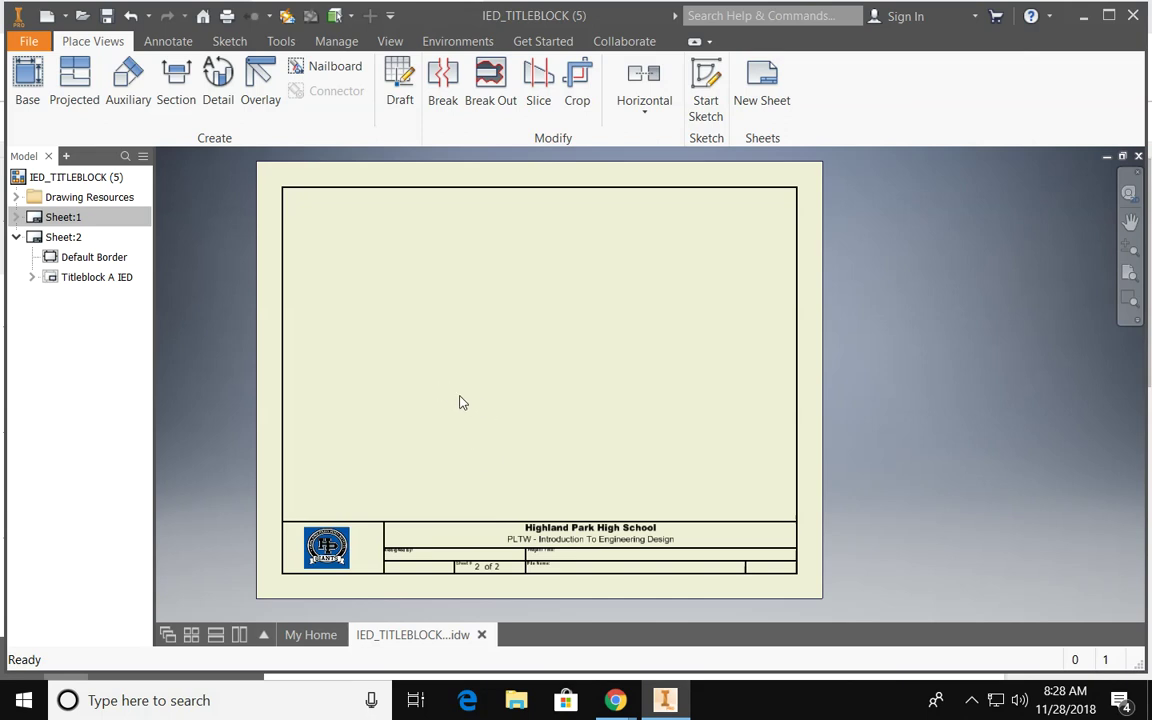
Step: Place a 1 / 2 scale base view of TukeE_Assembly.iam on Sheet:2
left_click(30, 88)
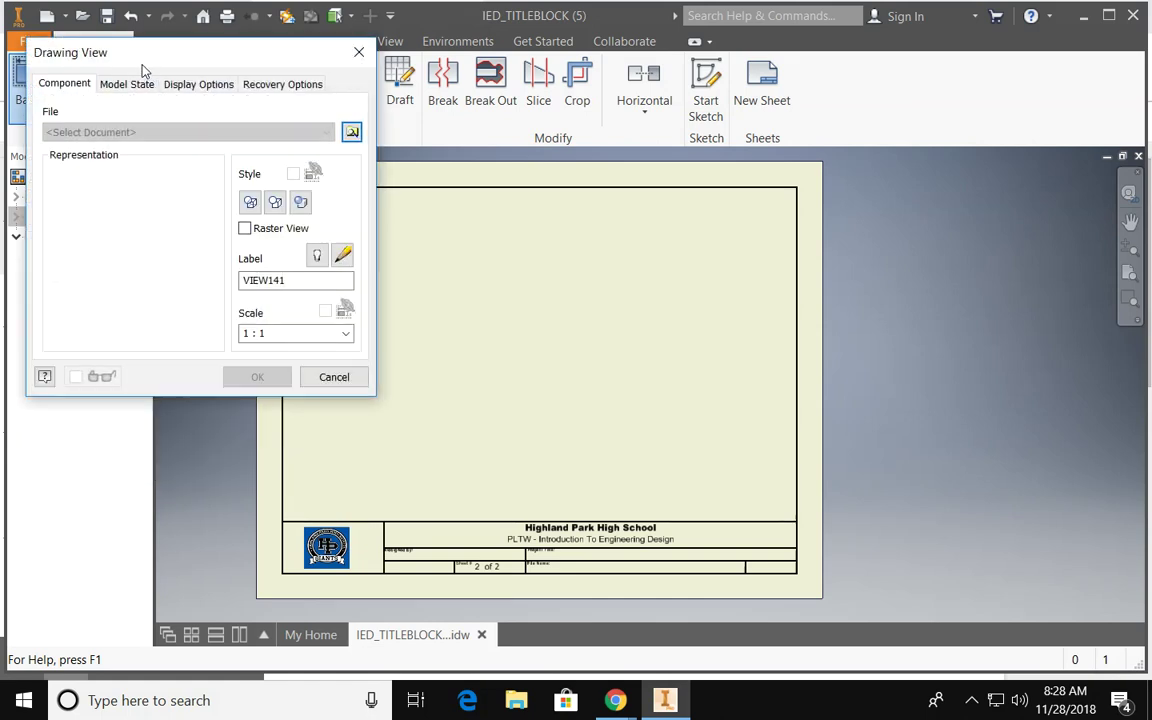
left_click(352, 134)
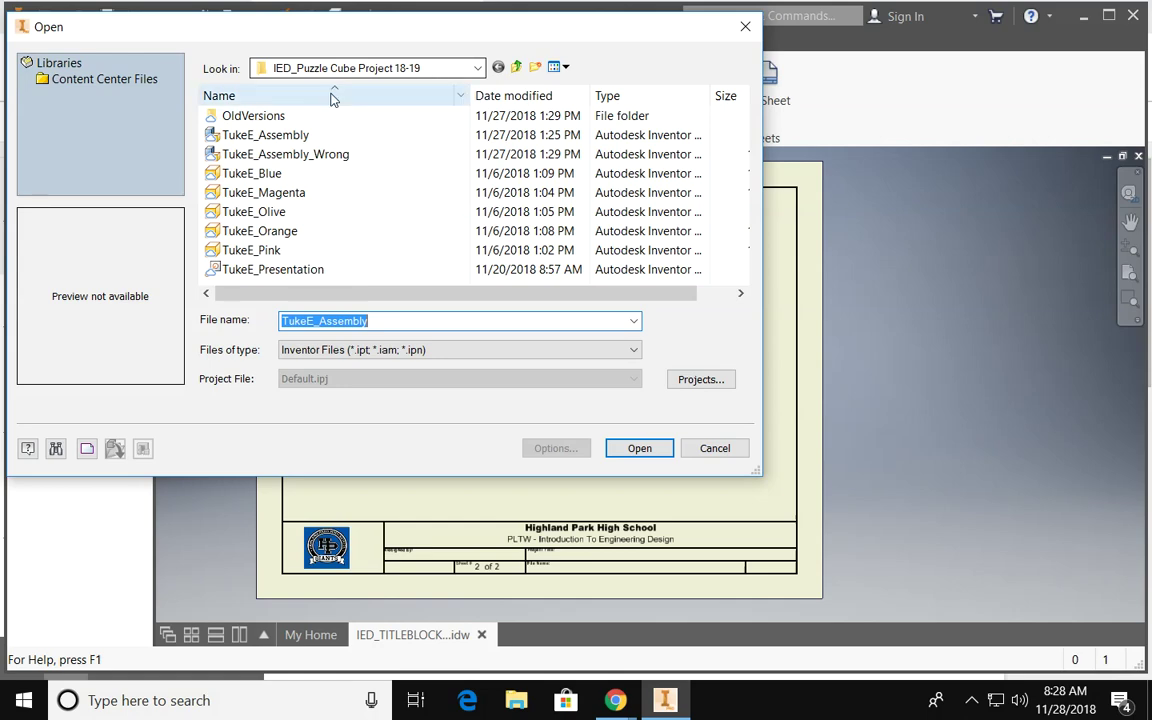
left_click(285, 137)
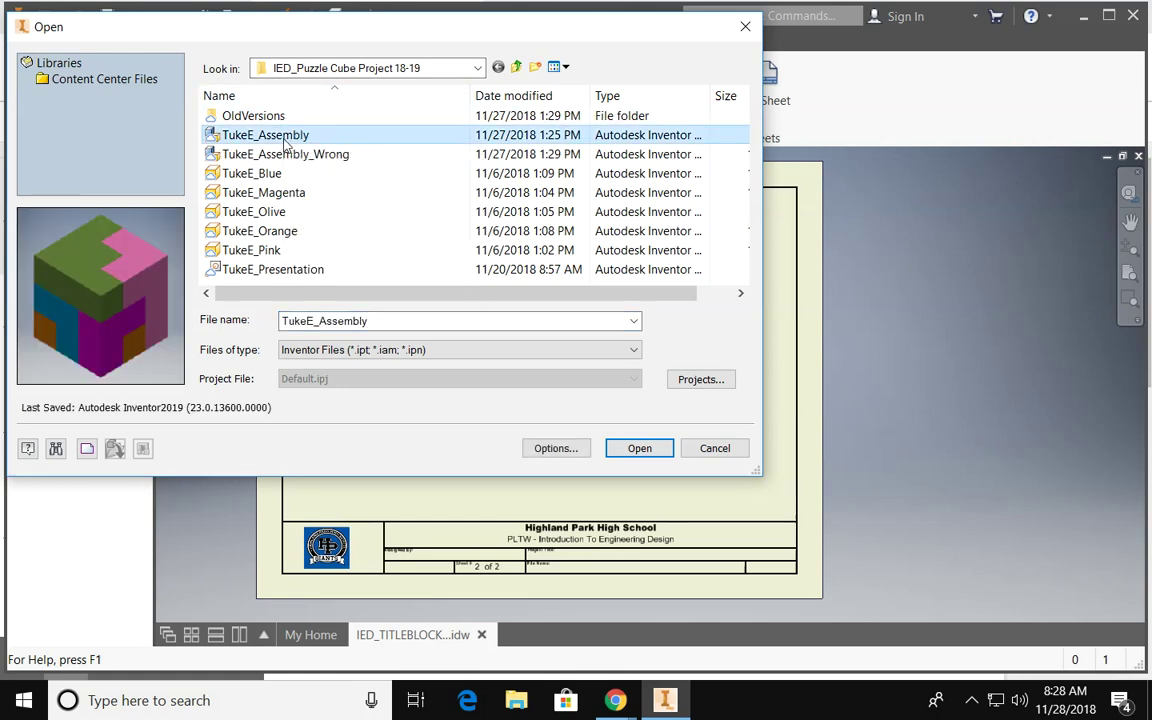
left_click(640, 449)
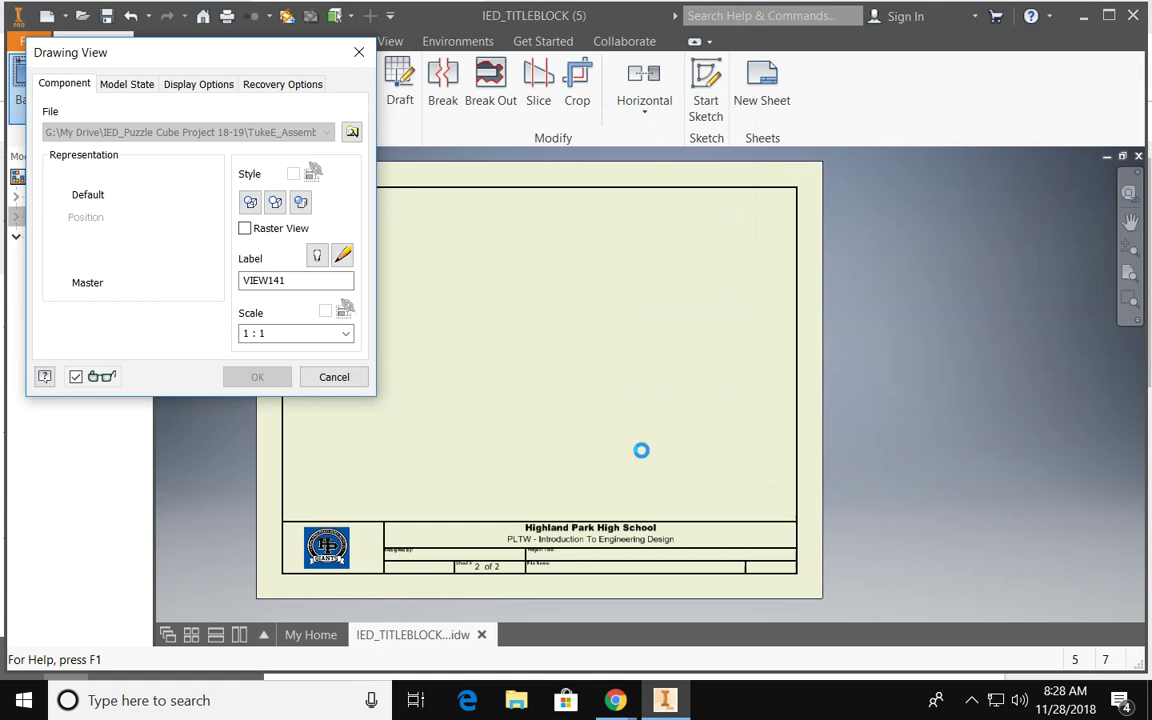
left_click_drag(532, 393, 519, 385)
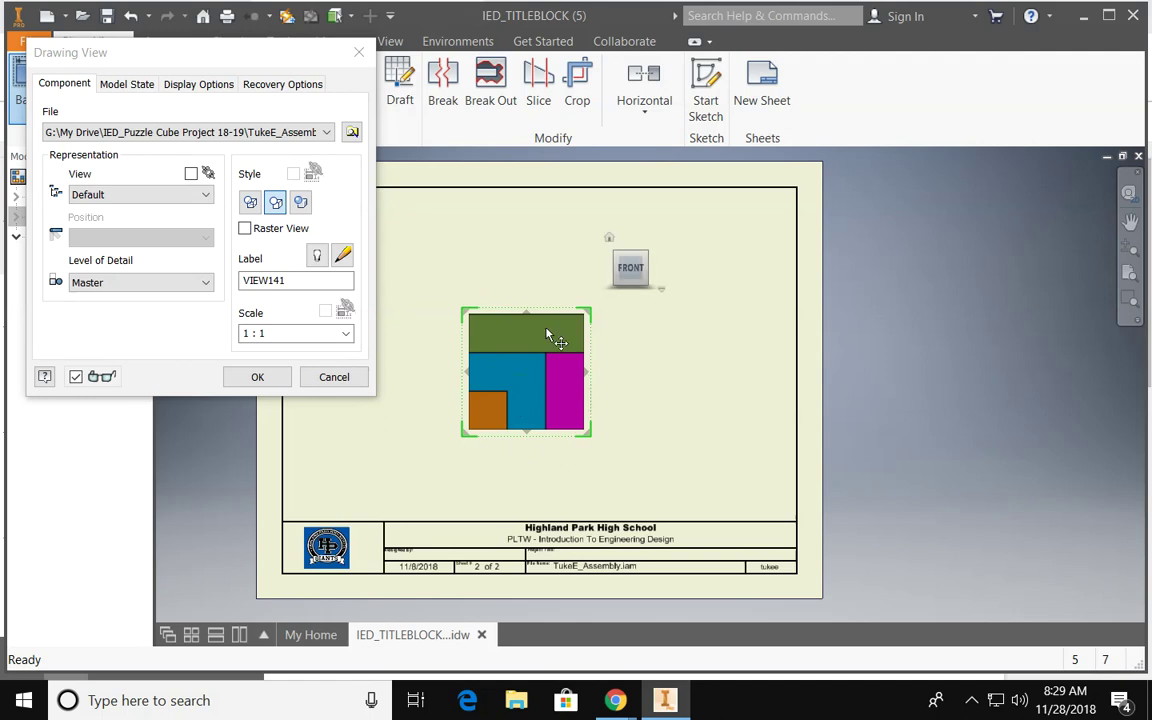
left_click_drag(512, 372, 532, 352)
left_click(345, 333)
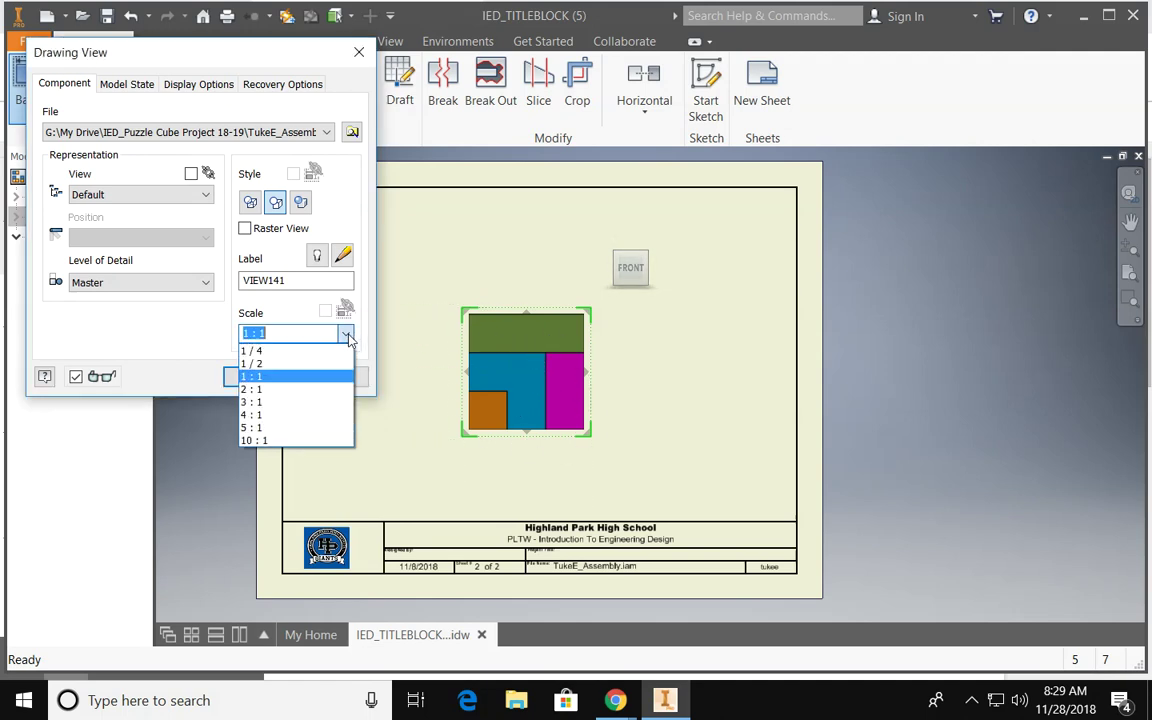
left_click(304, 365)
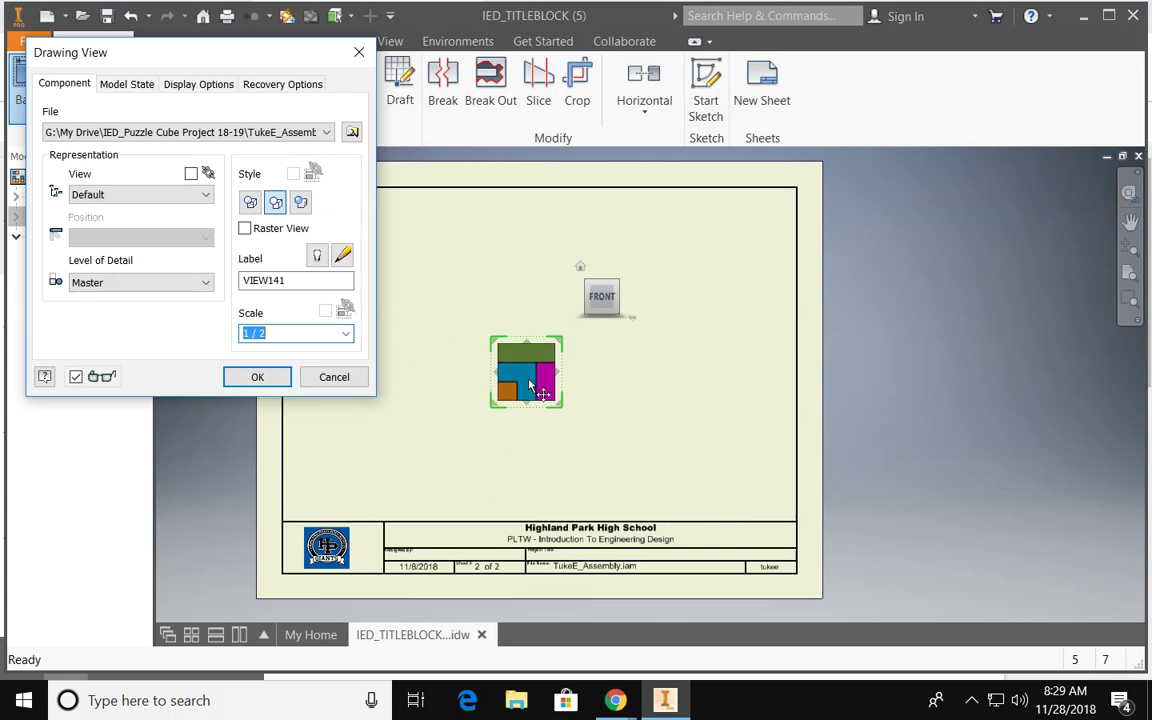
Step: Project top, bottom, left and right views plus an upper-right isometric view from the base view
left_click_drag(530, 385, 531, 297)
left_click(531, 297)
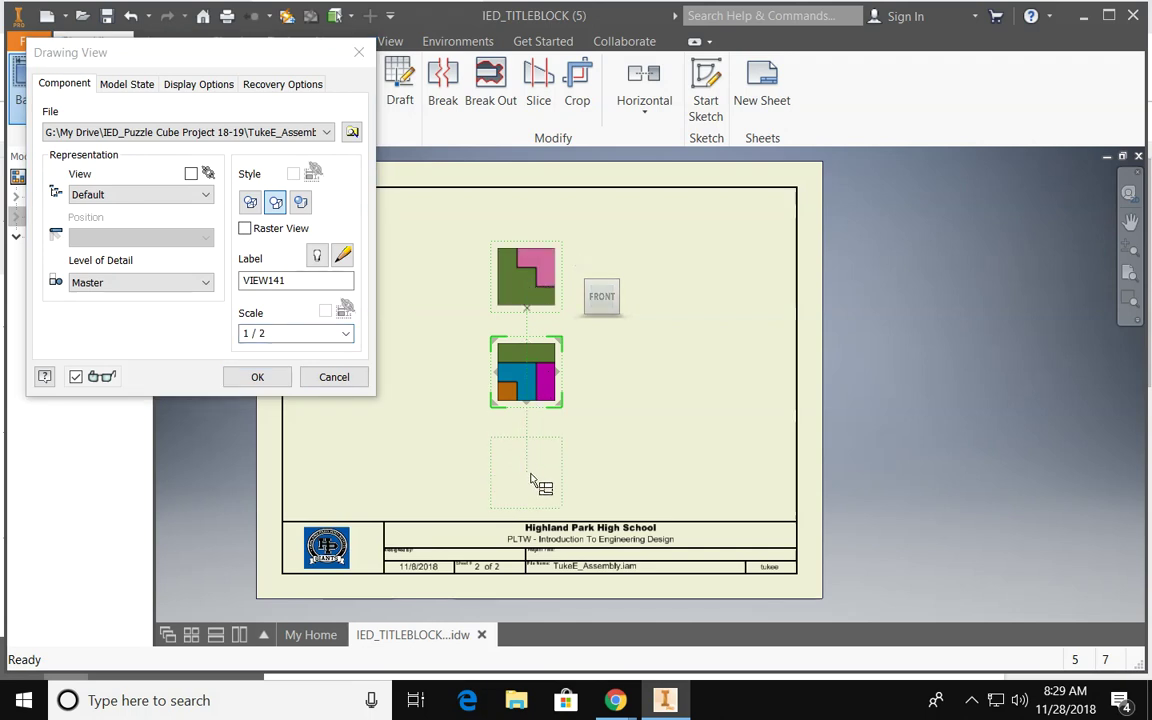
left_click(530, 480)
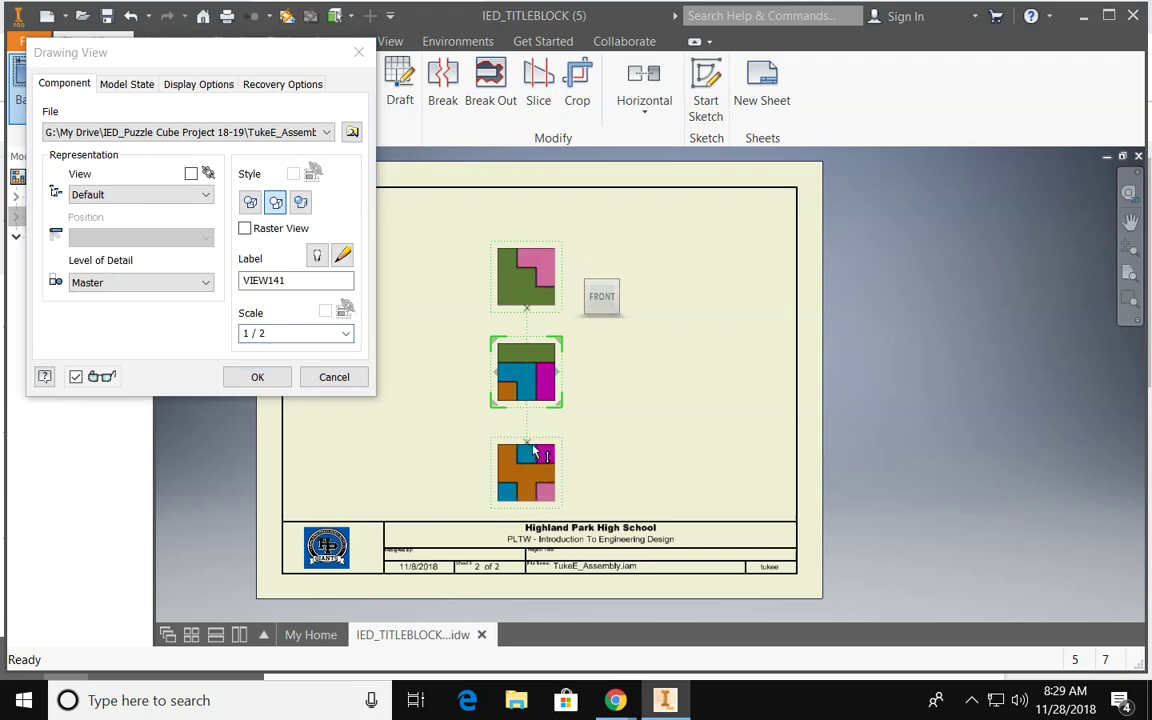
left_click(423, 379)
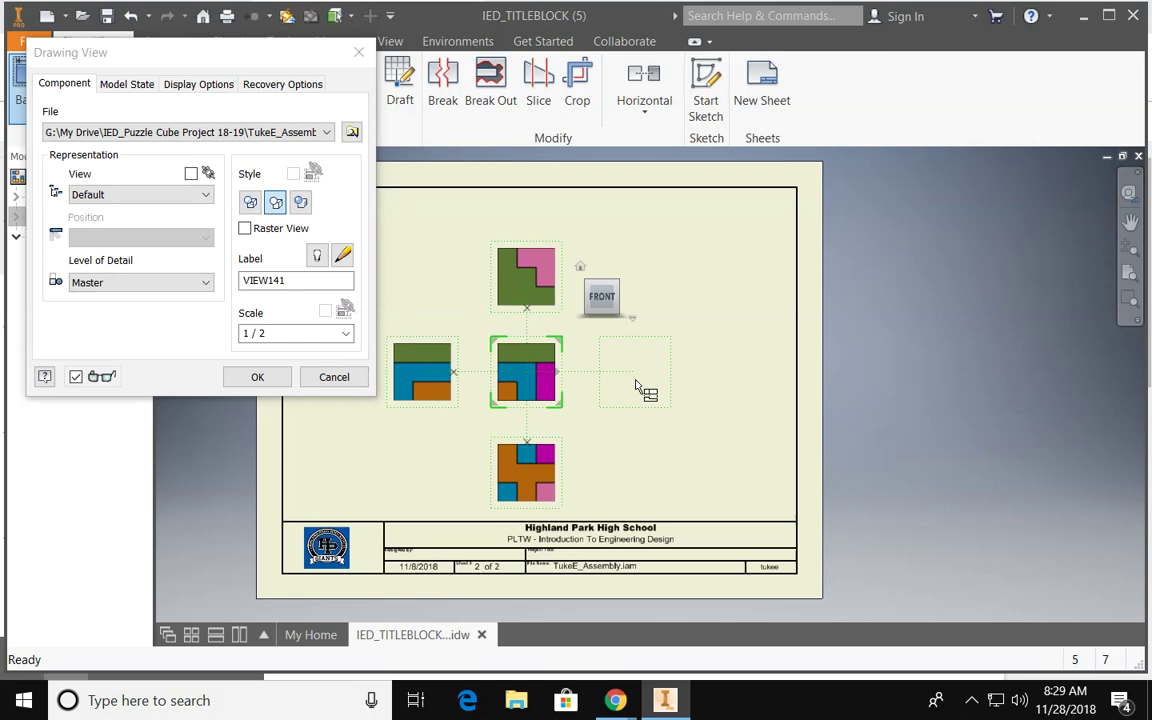
left_click(636, 385)
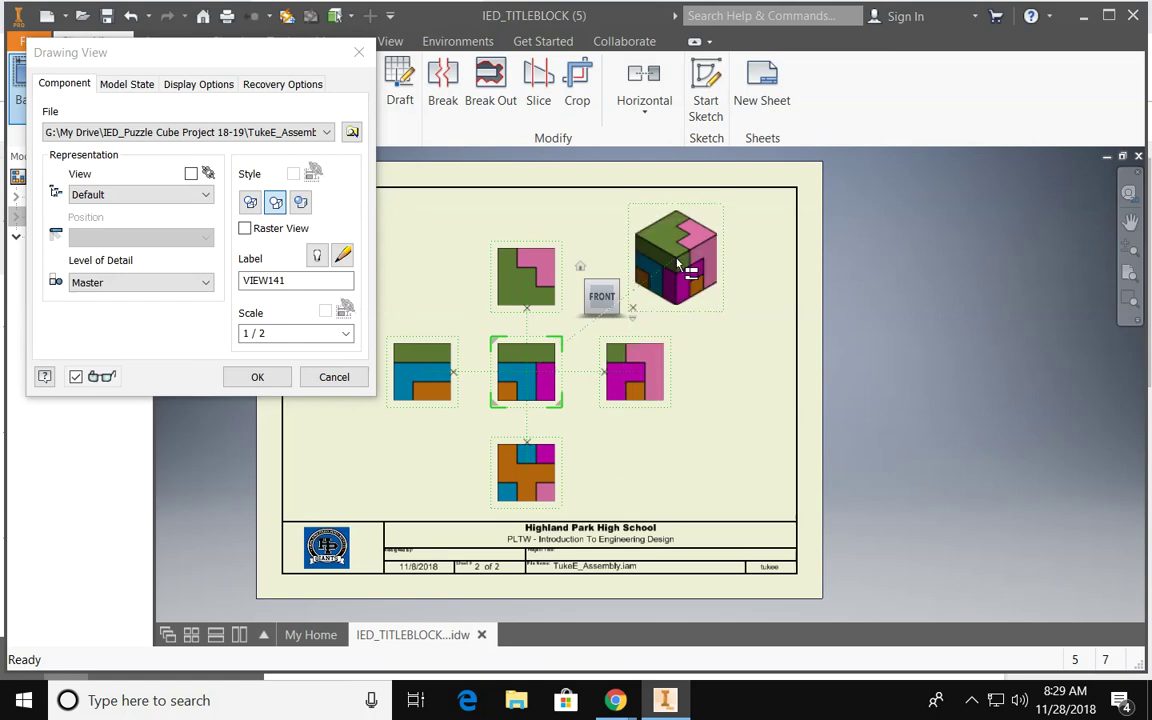
right_click(678, 262)
left_click(760, 260)
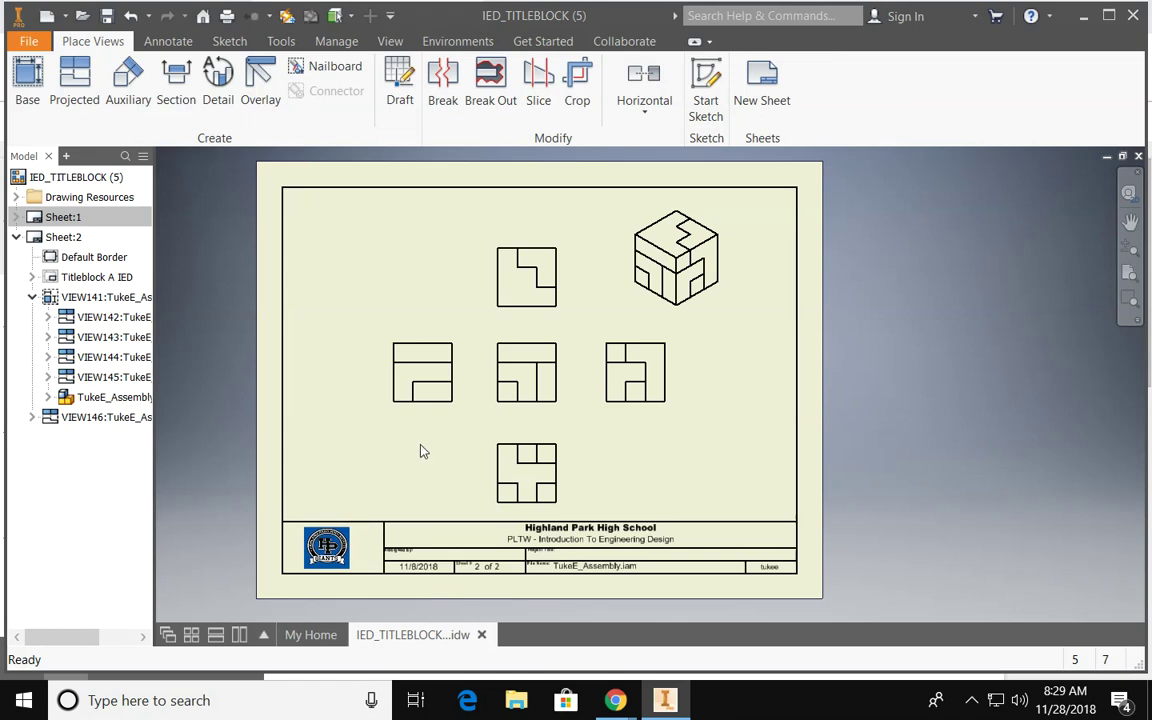
Step: Add another projected view to the left of the left view and nudge the front view right
left_click(88, 95)
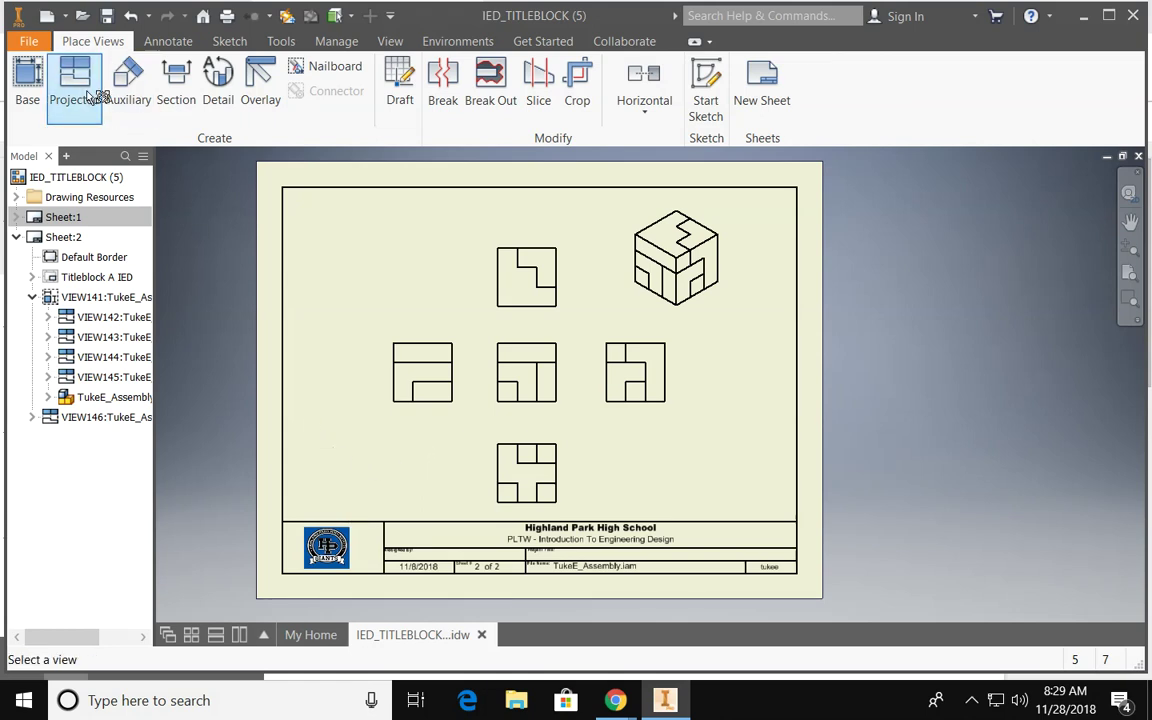
left_click(420, 372)
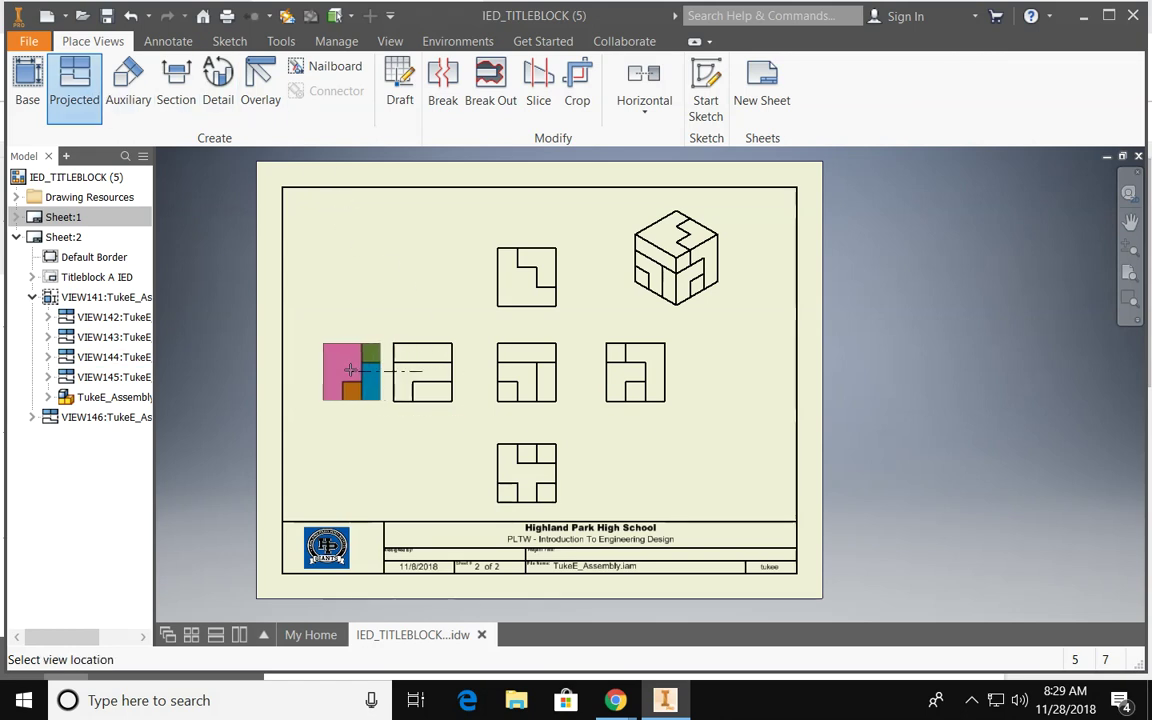
left_click(337, 371)
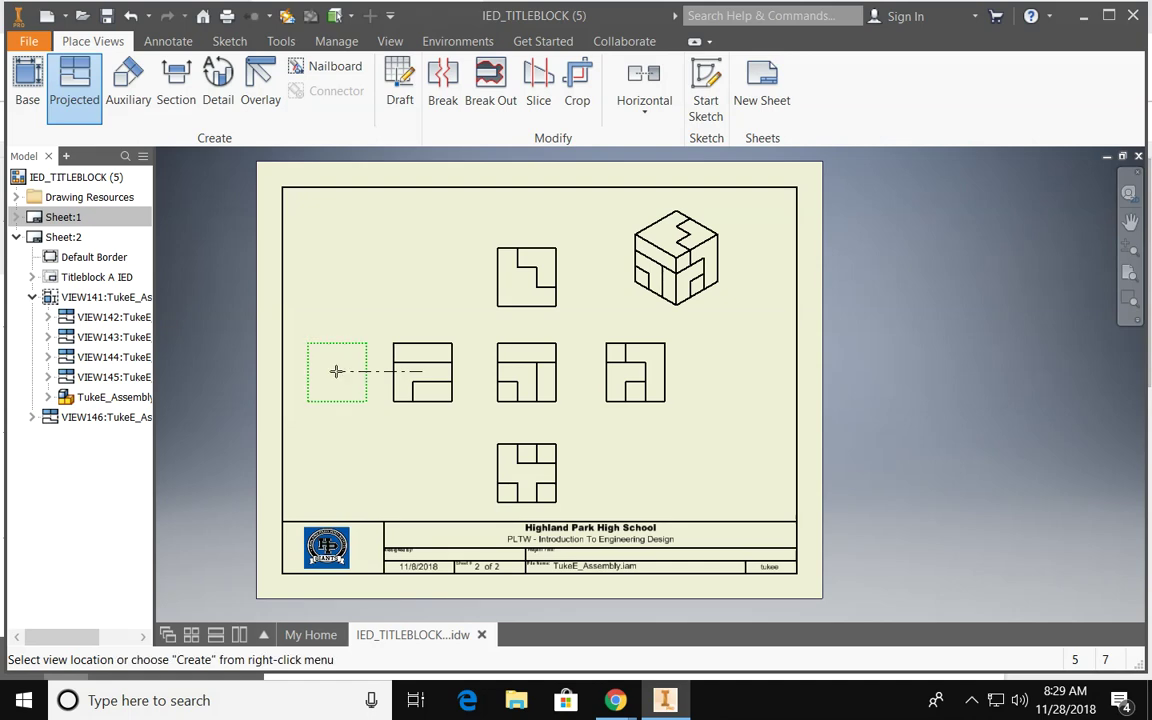
right_click(337, 371)
left_click(402, 371)
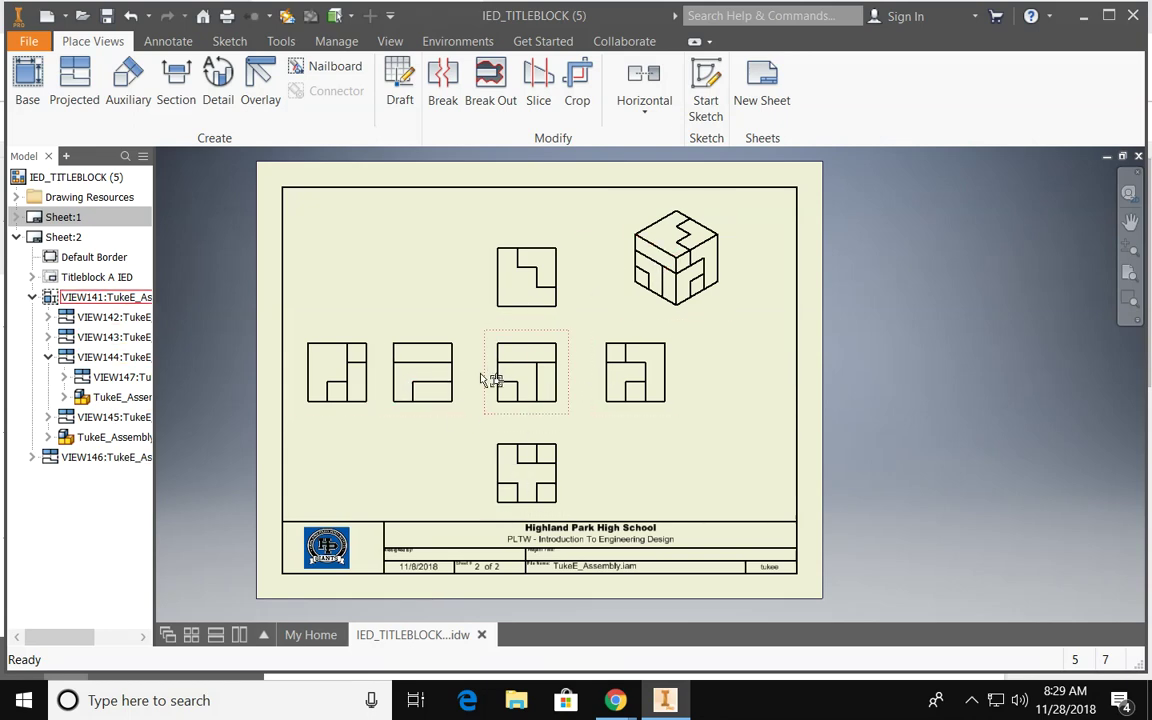
left_click_drag(470, 393, 500, 393)
Step: Set the front base view and the isometric view to Shaded style
double_click(527, 388)
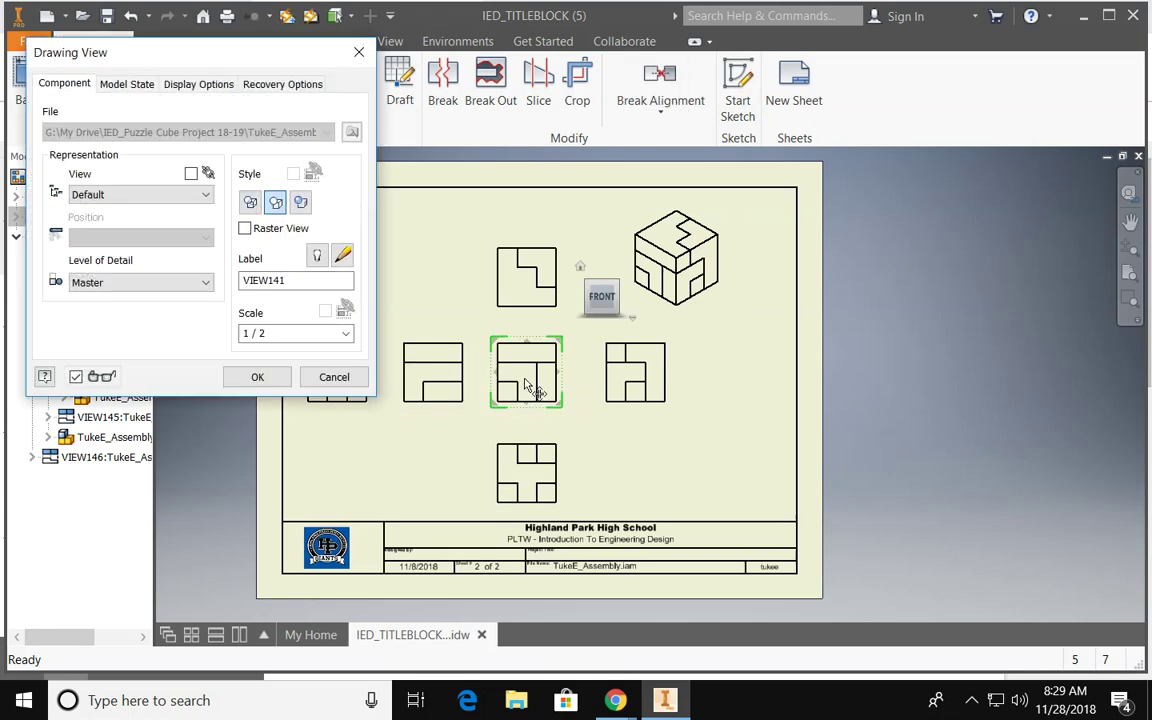
left_click(301, 203)
left_click(257, 376)
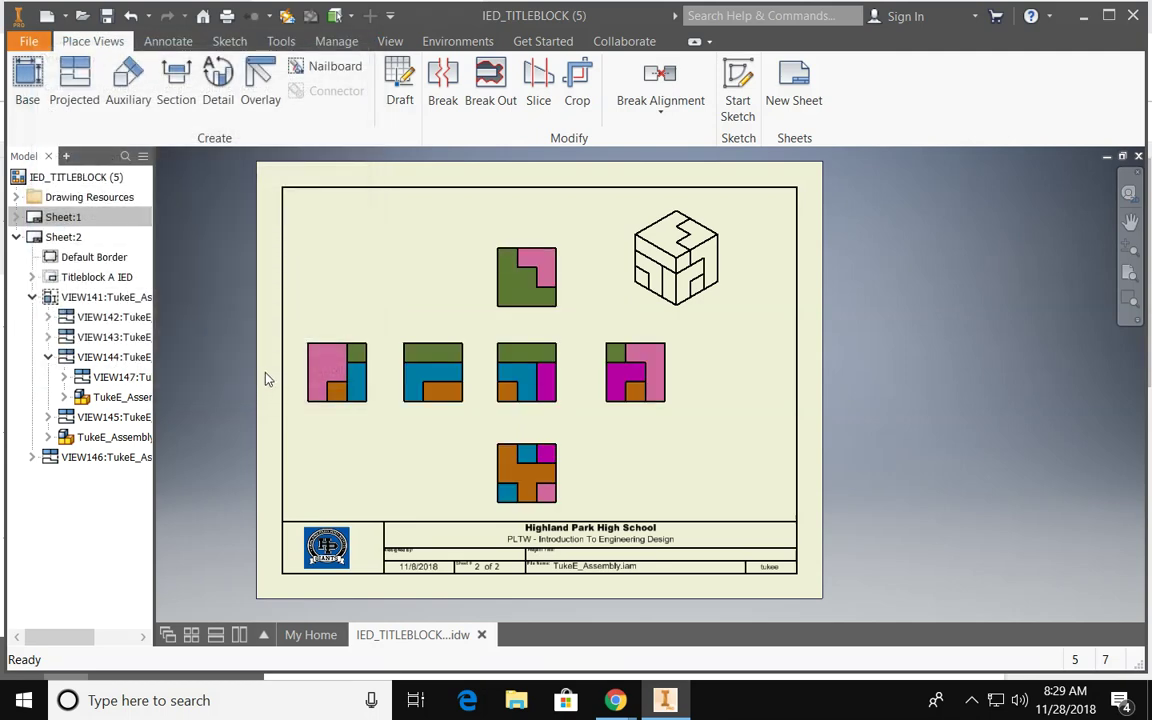
double_click(668, 244)
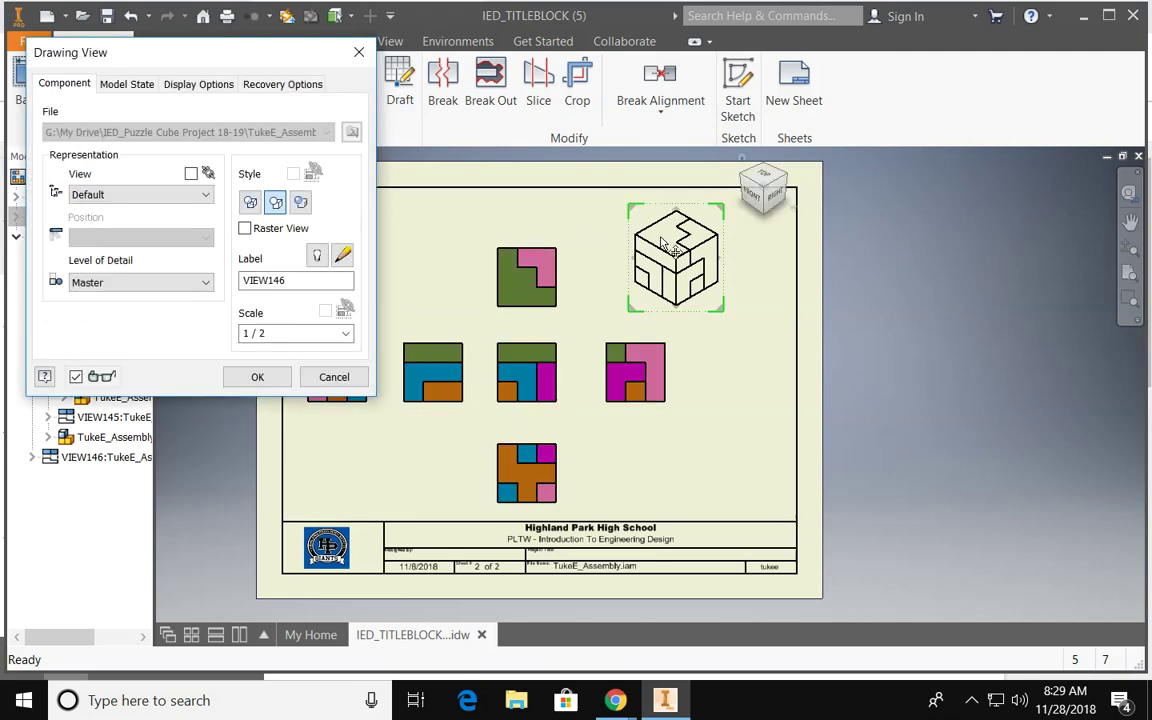
left_click(301, 203)
left_click(257, 376)
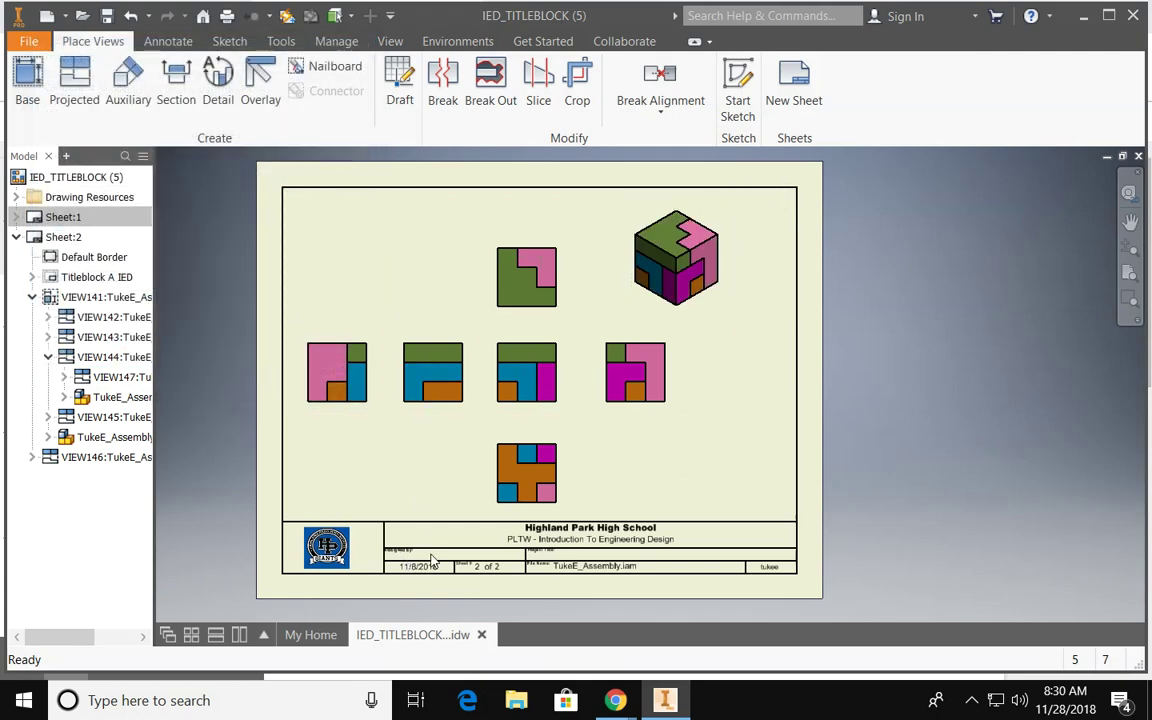
scroll(540, 568, "up", 5)
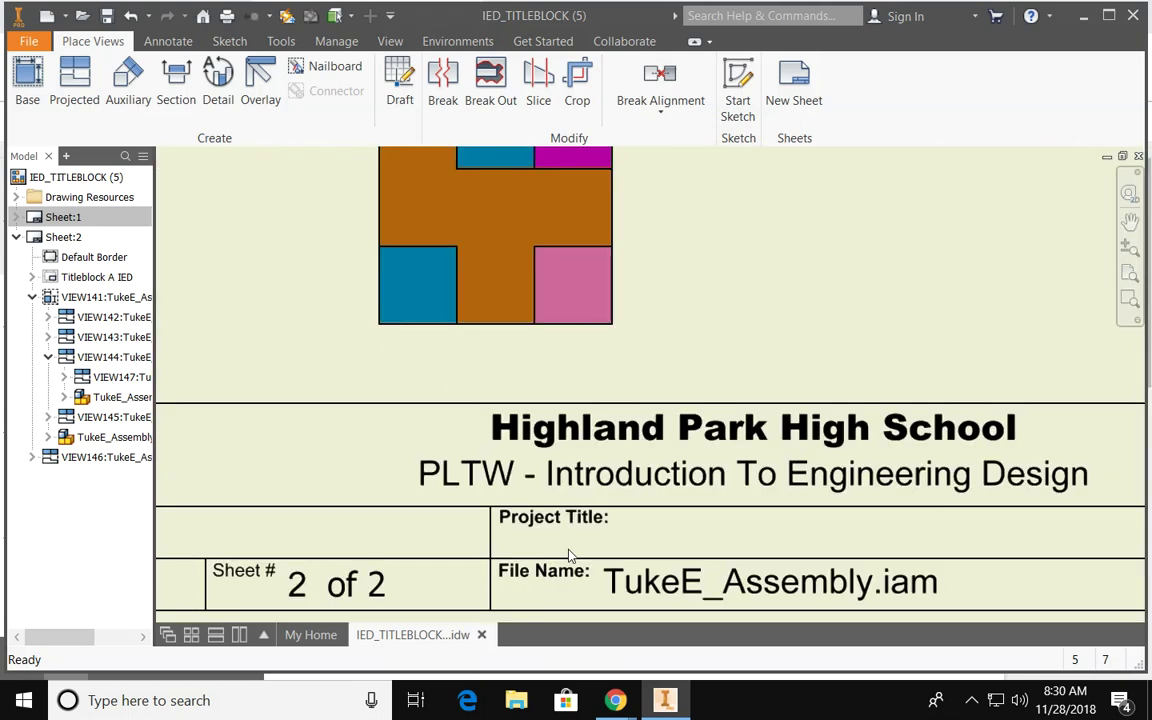
Step: Edit Titleblock A IED's Field Text with the designer's name and project title PUZZLE CUBE PROJECT
scroll(775, 512, "down", 2)
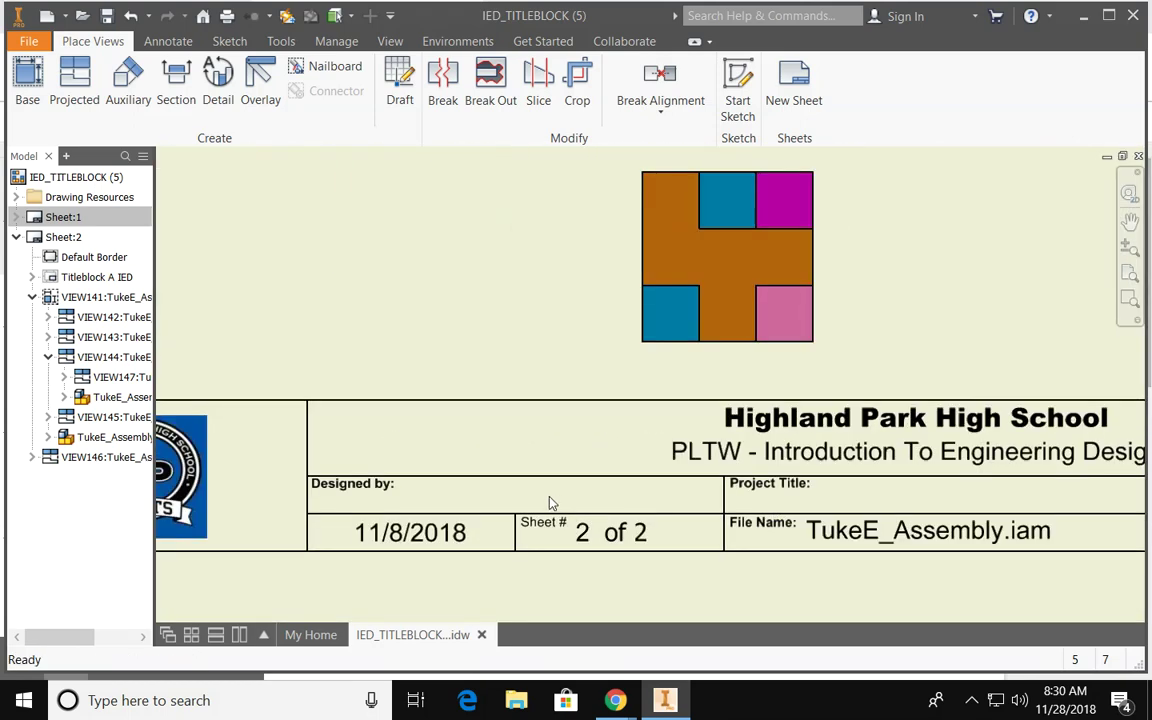
left_click(33, 279)
double_click(93, 298)
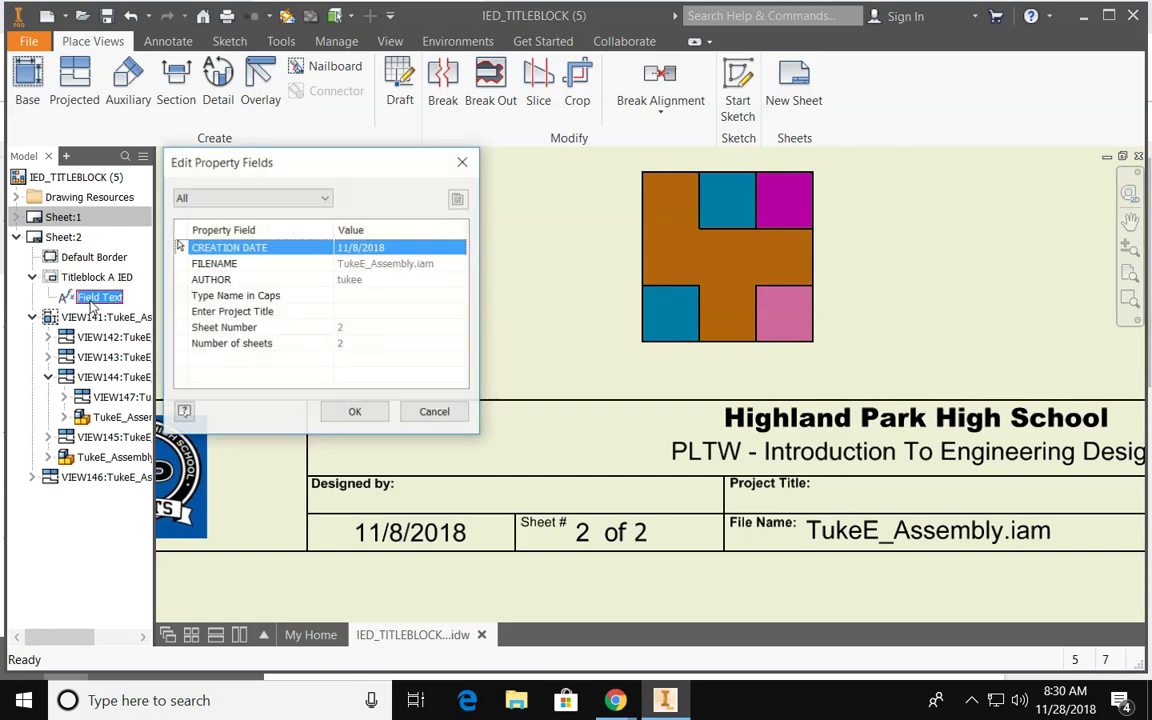
left_click(353, 296)
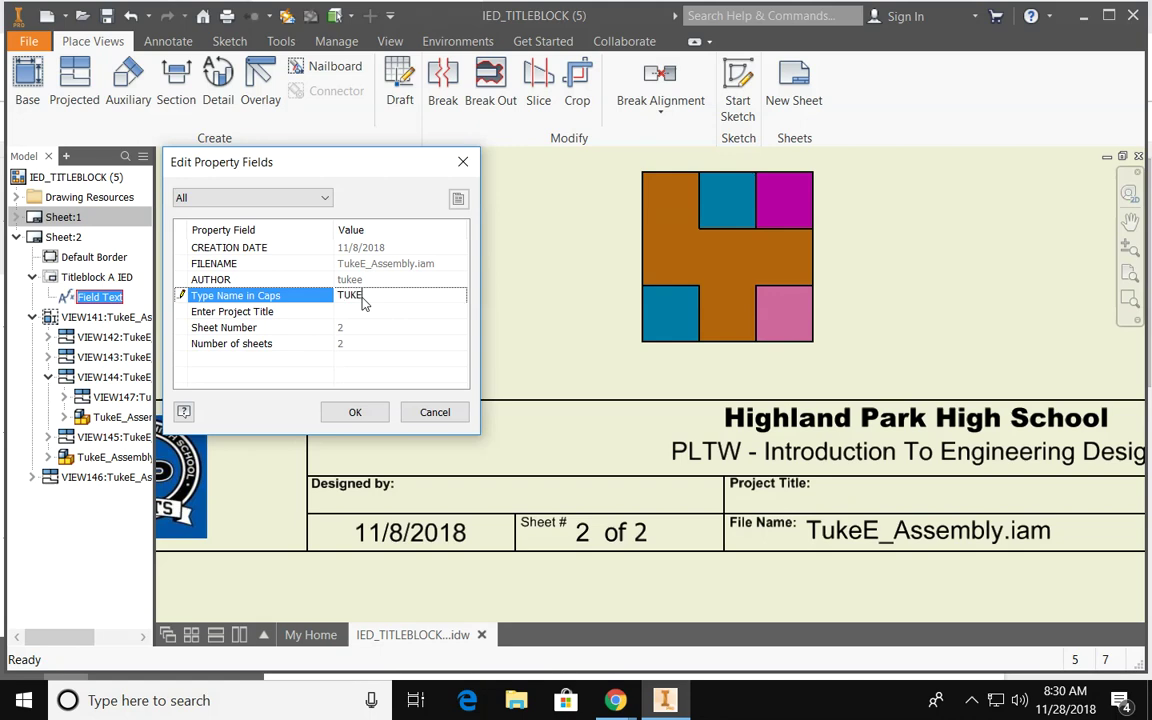
left_click(356, 312)
type("PUZZLE CUBE")
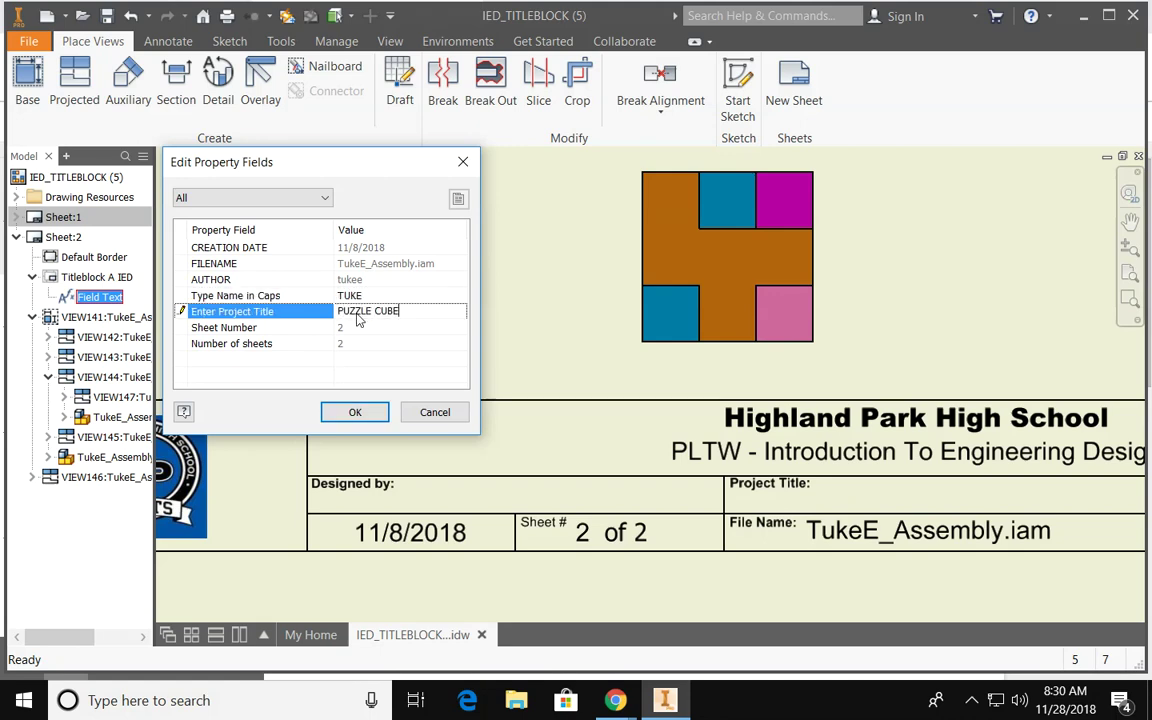
type(" PROJECT")
left_click(352, 411)
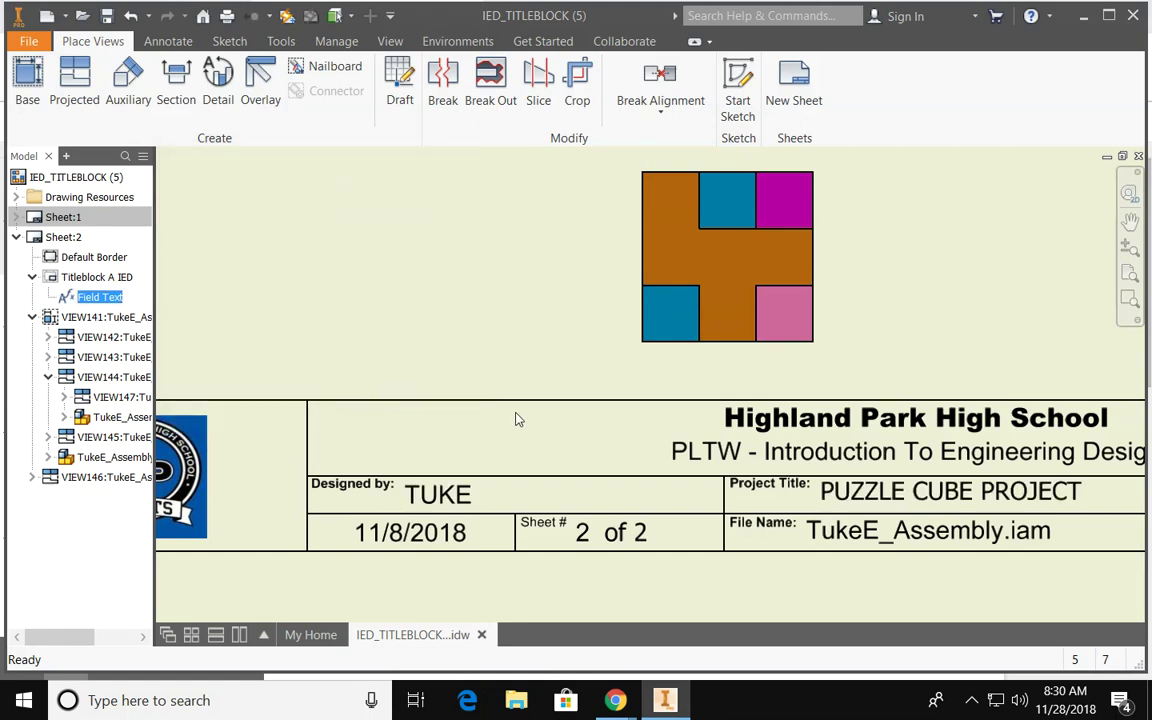
scroll(516, 419, "down", 5)
mouse_move(514, 419)
middle_mouse_down()
mouse_move(446, 495)
mouse_move(432, 537)
middle_mouse_up()
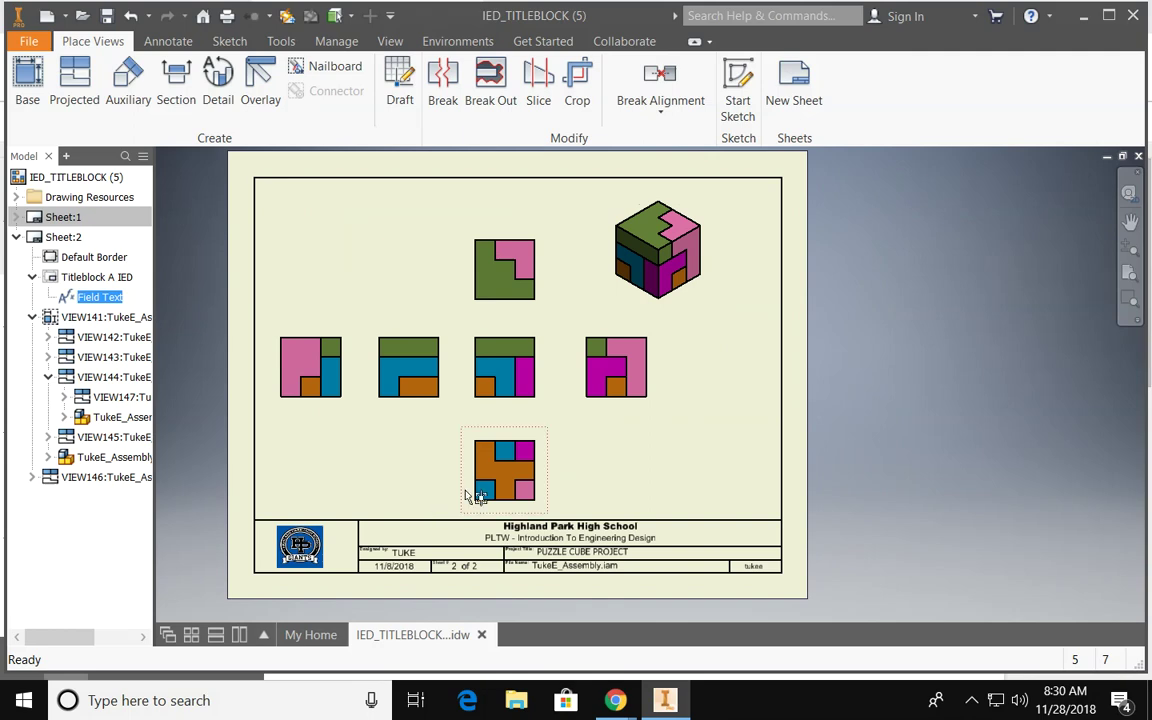
Step: Create Sheet:3 with the designer's name and PUZZLE CUBE PROJECT in its prompted title block
left_click(794, 96)
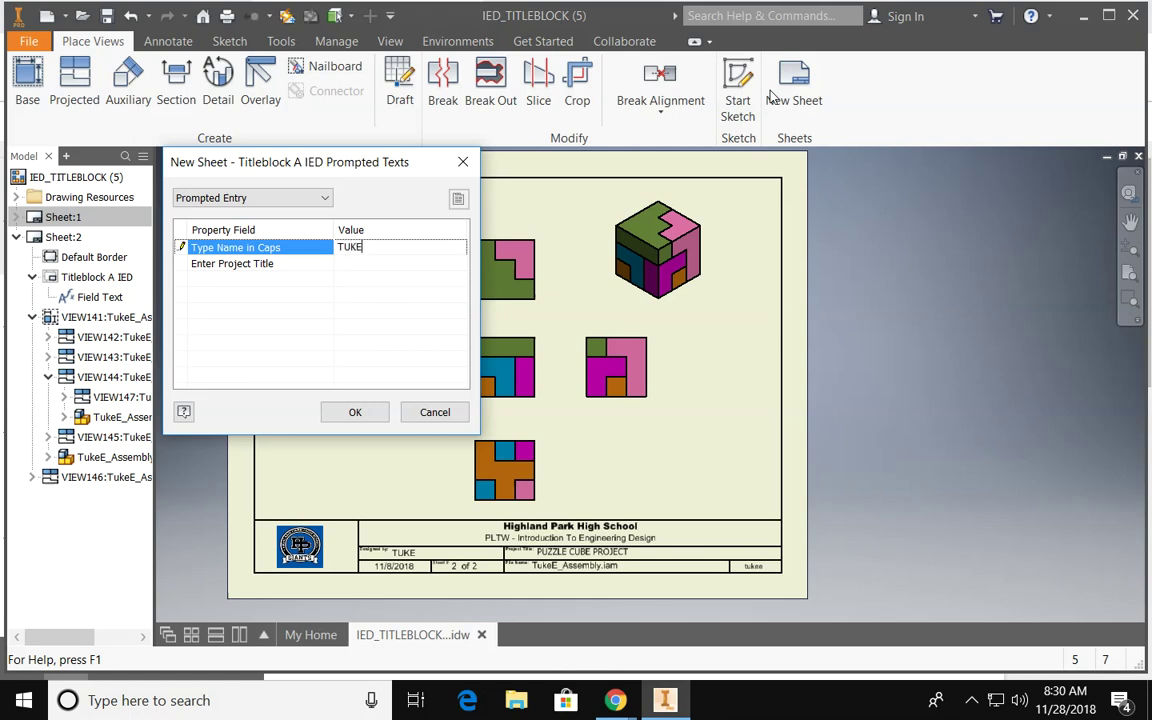
left_click(358, 265)
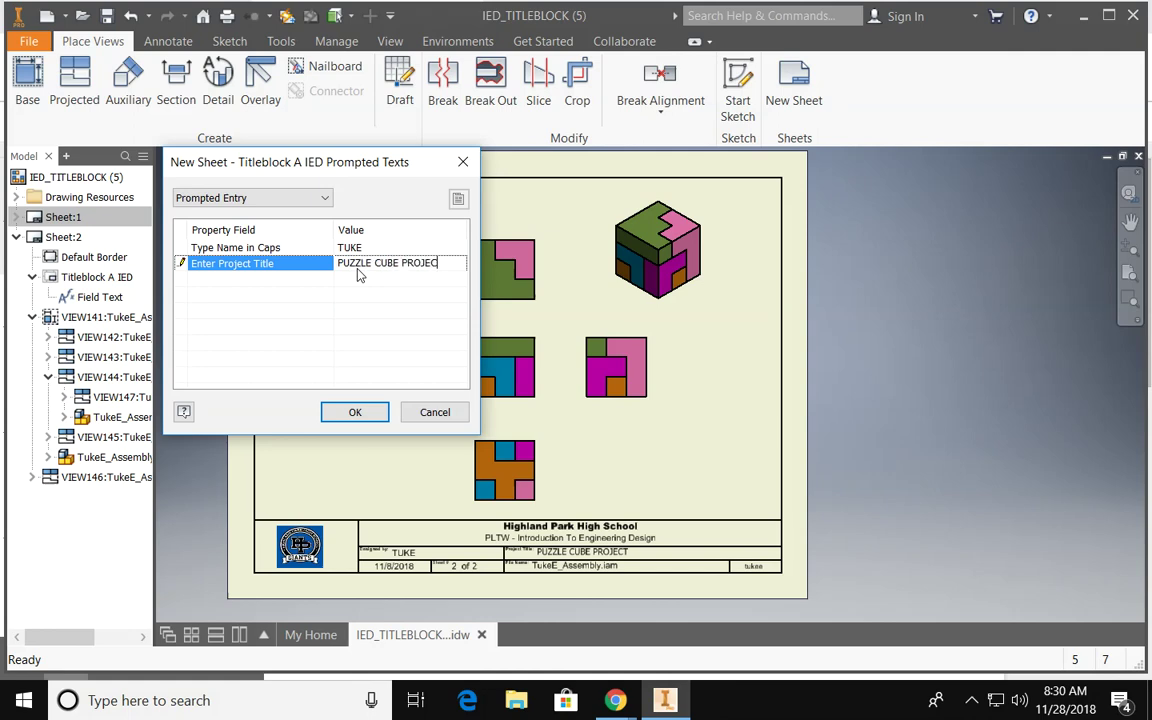
left_click(354, 411)
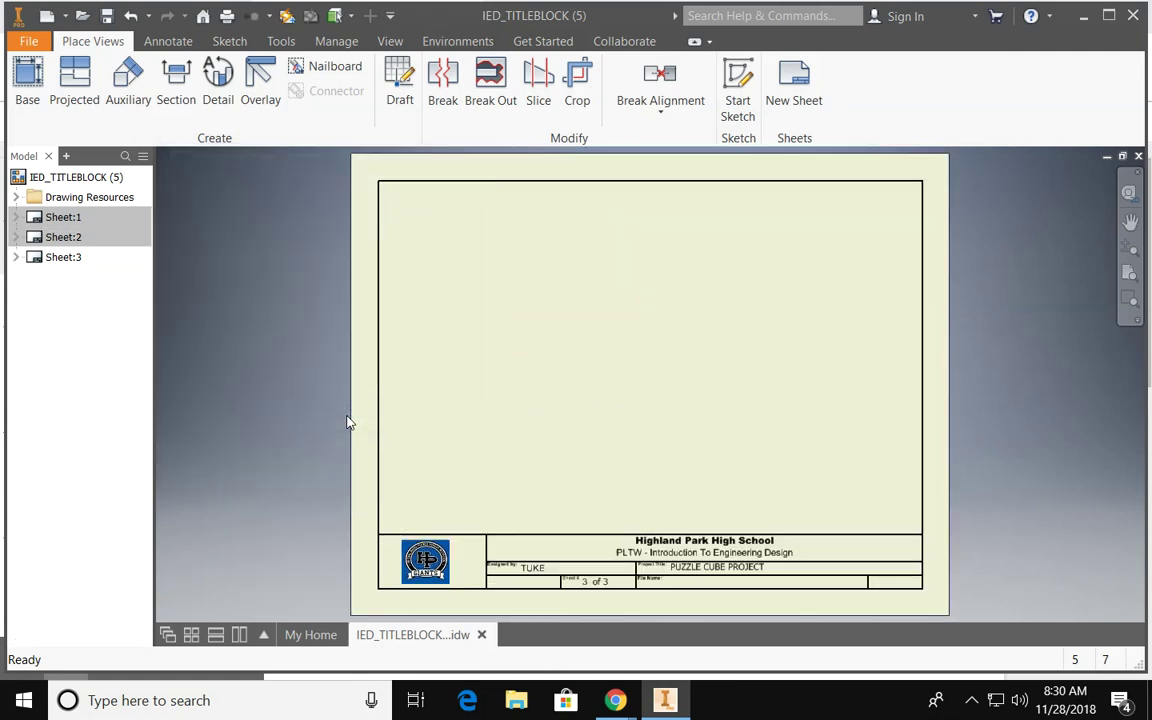
key("F2")
left_click_drag(517, 357, 447, 357)
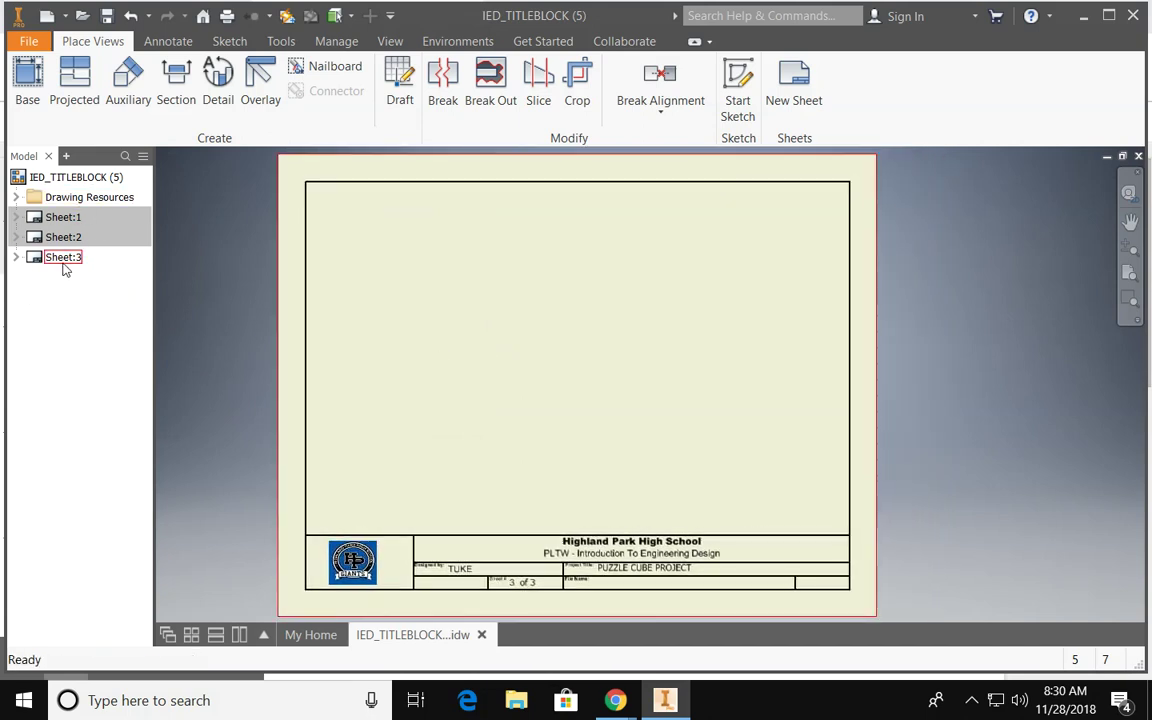
Step: Check the required page list in Google Docs, then return to the Inventor drawing
mouse_move(615, 700)
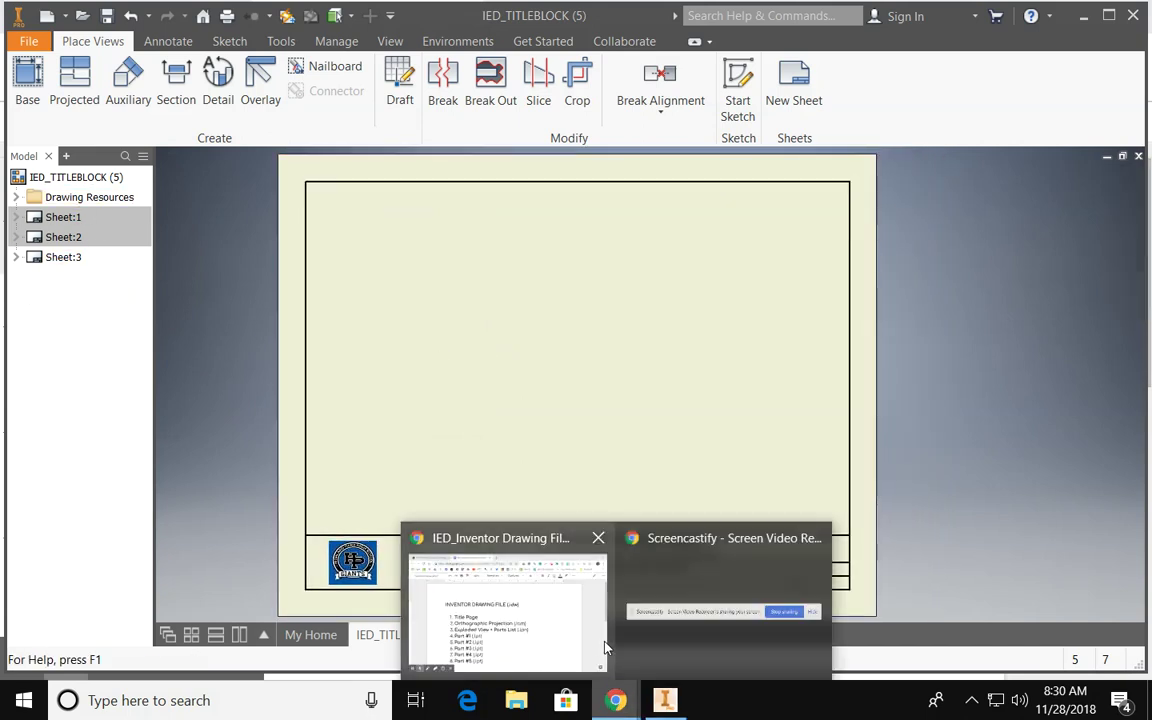
left_click(563, 630)
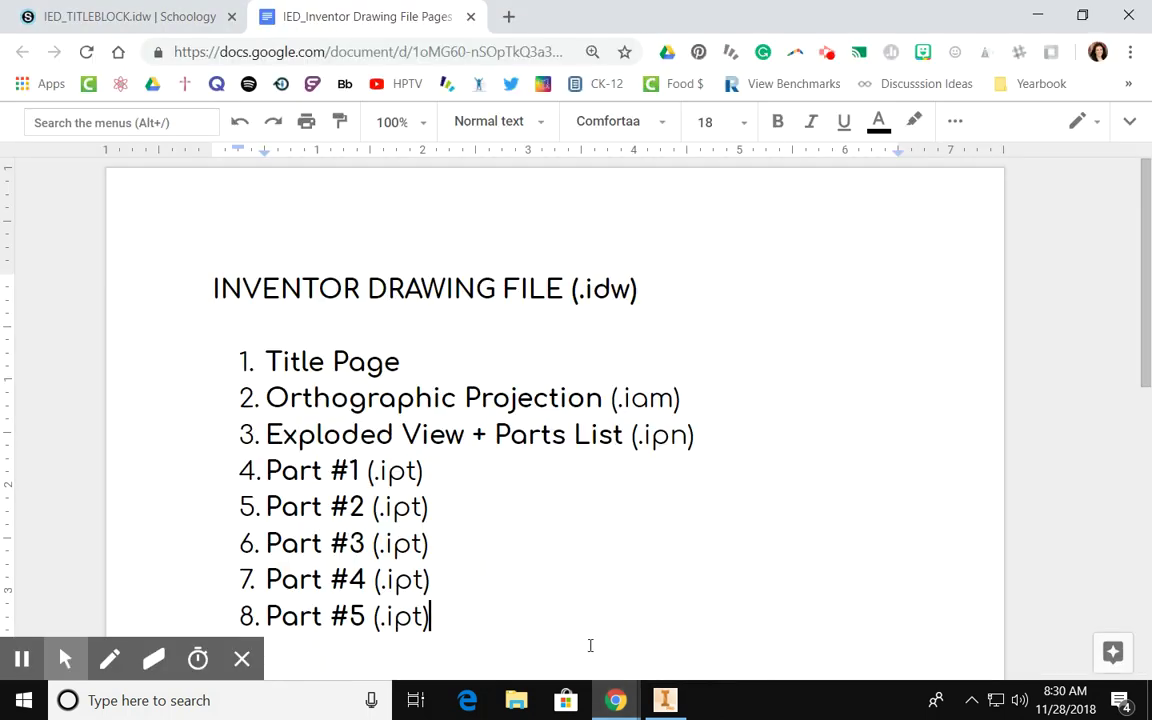
left_click(663, 700)
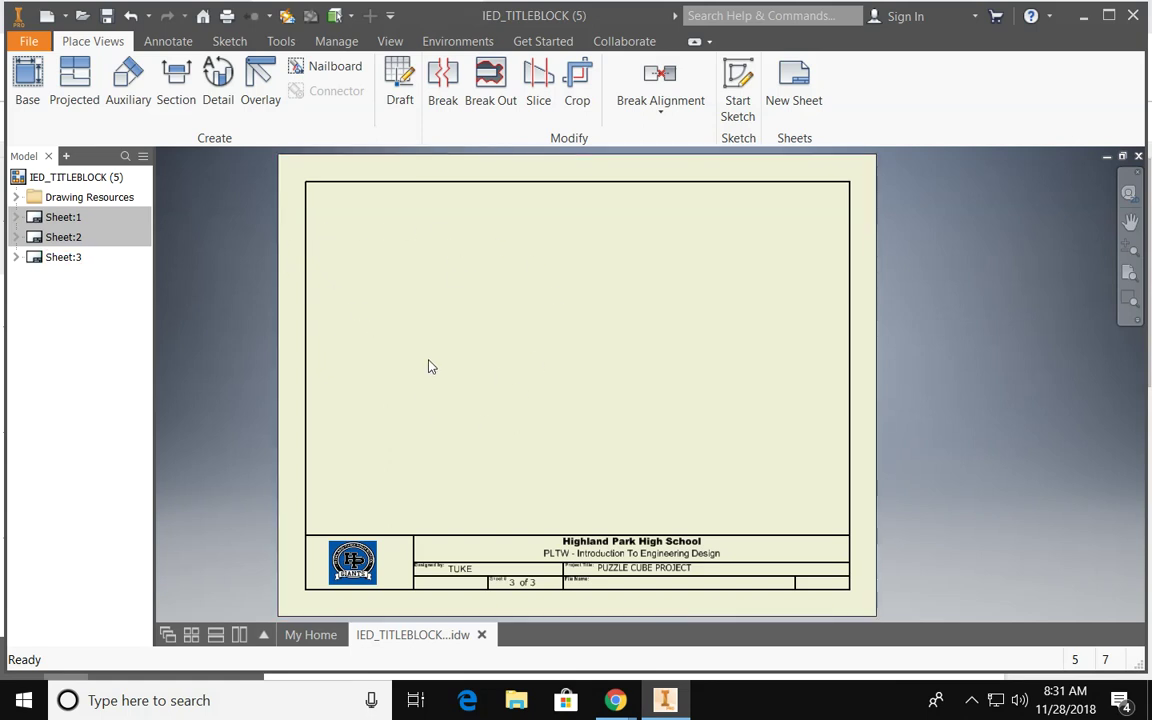
Step: Place a 1 / 2 scale shaded exploded view from TukeE_Presentation.ipn on Sheet:3's left side
left_click(28, 82)
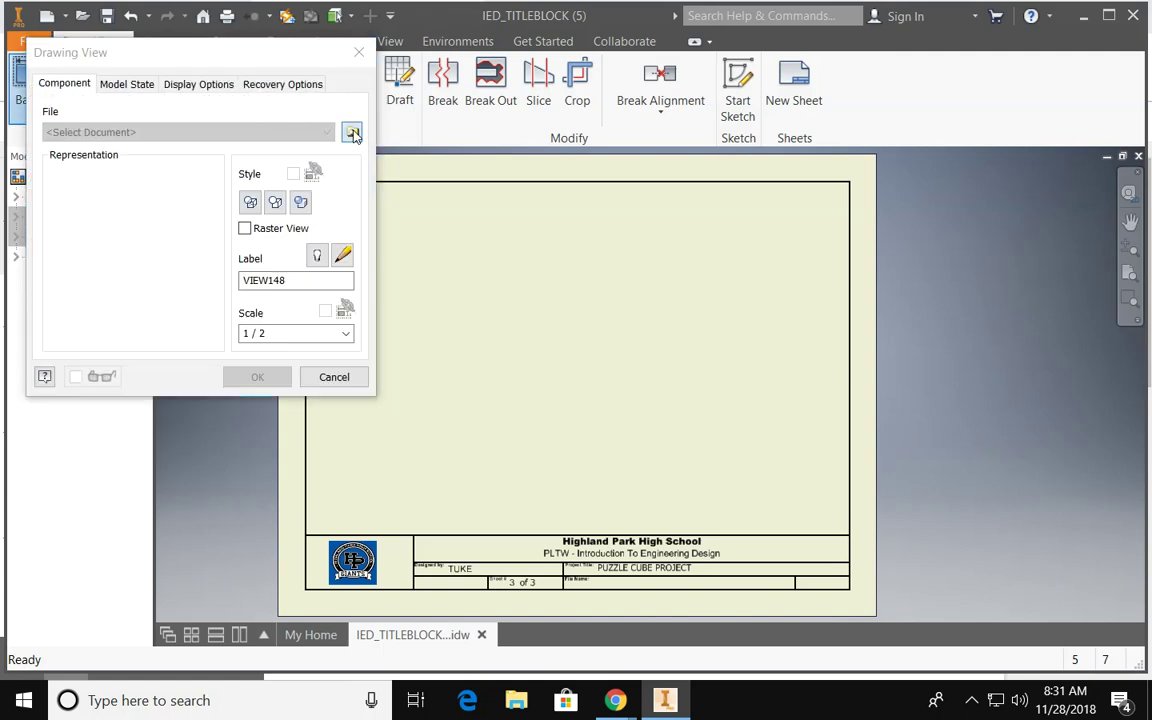
left_click(352, 134)
left_click(284, 276)
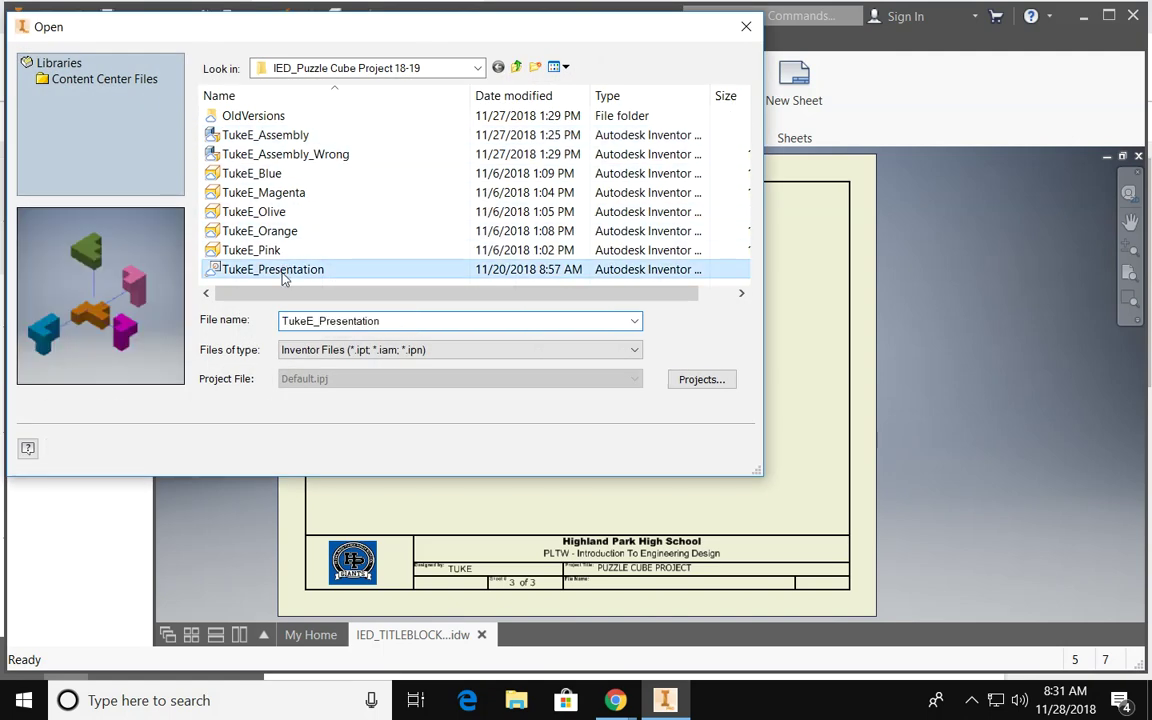
left_click(640, 448)
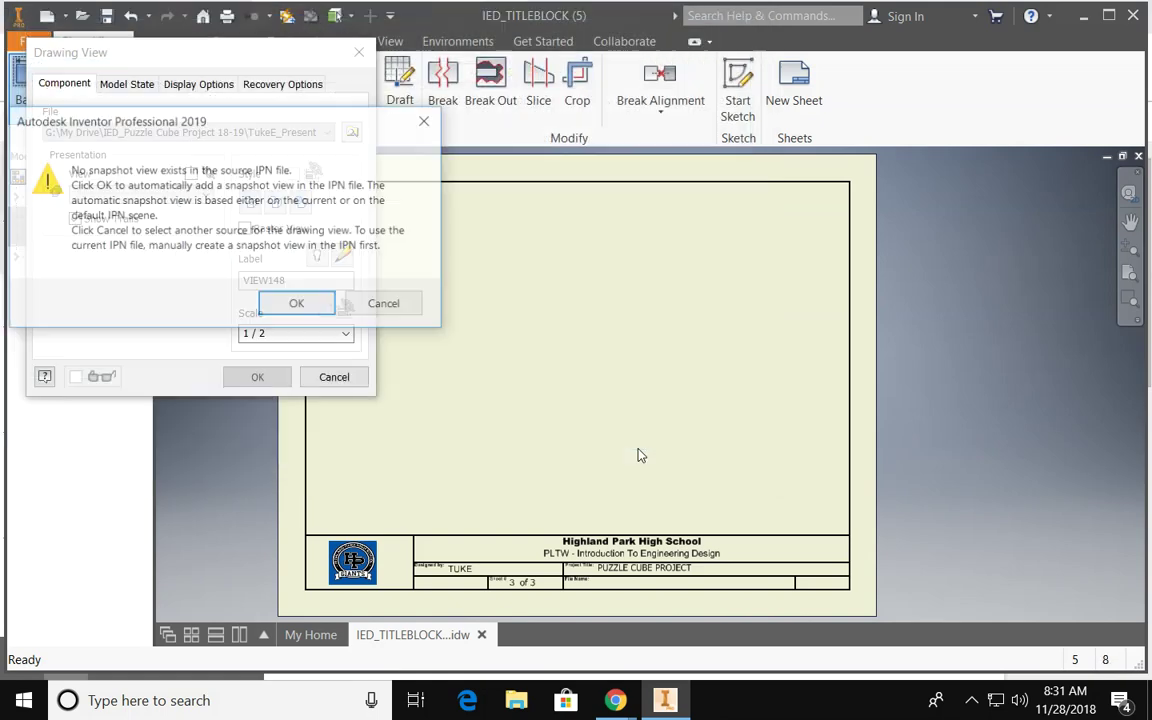
left_click(296, 303)
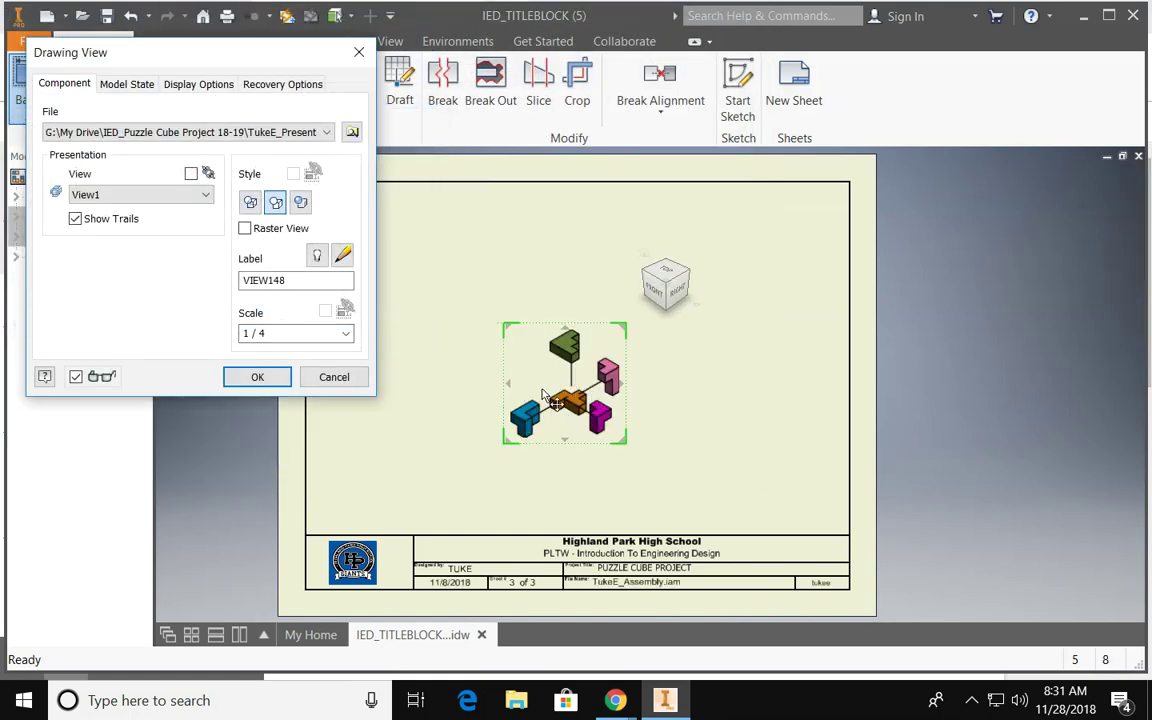
left_click(318, 333)
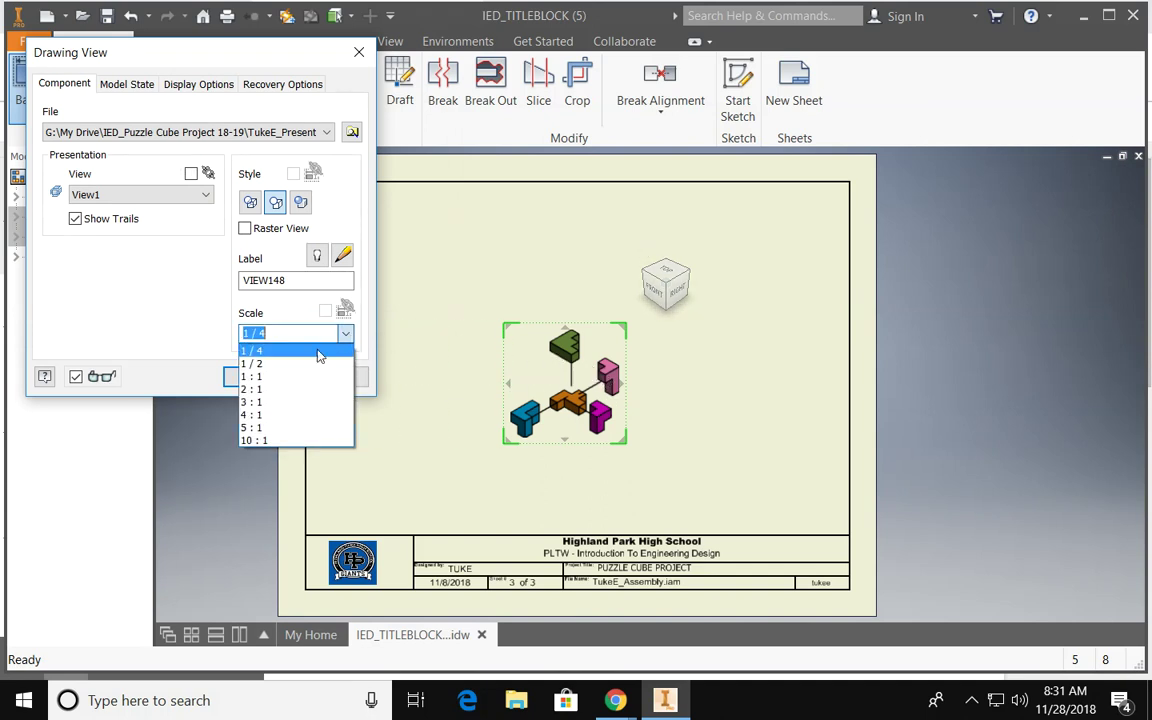
left_click(312, 362)
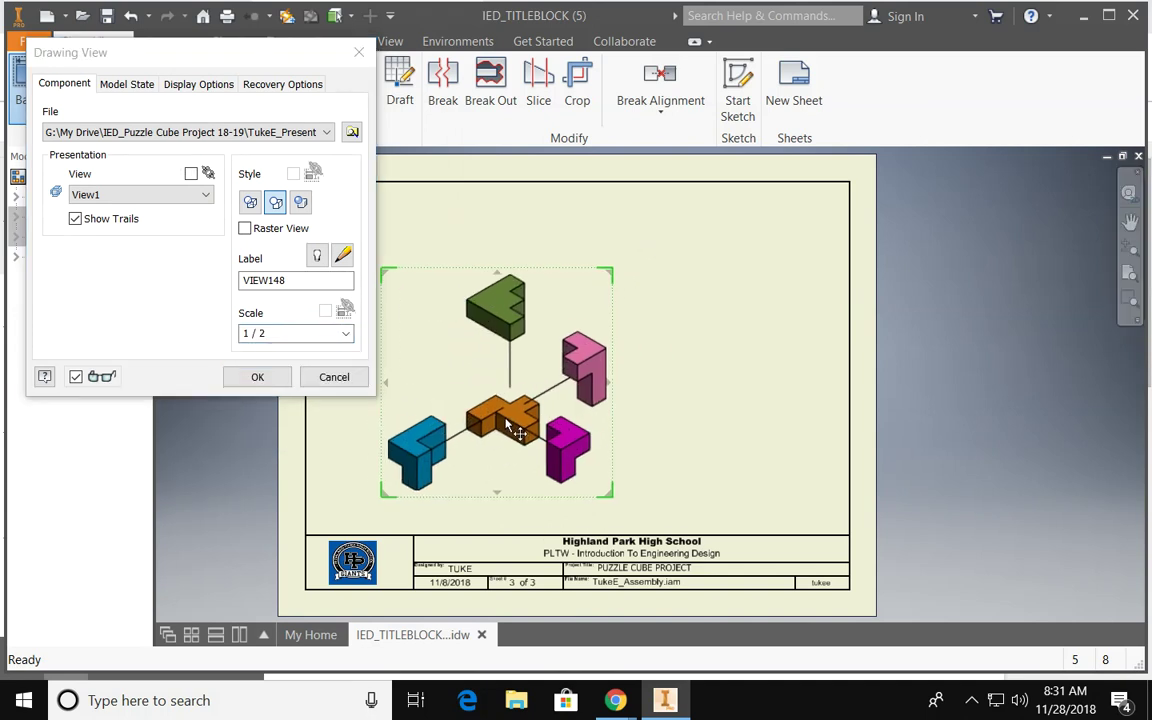
left_click(470, 432)
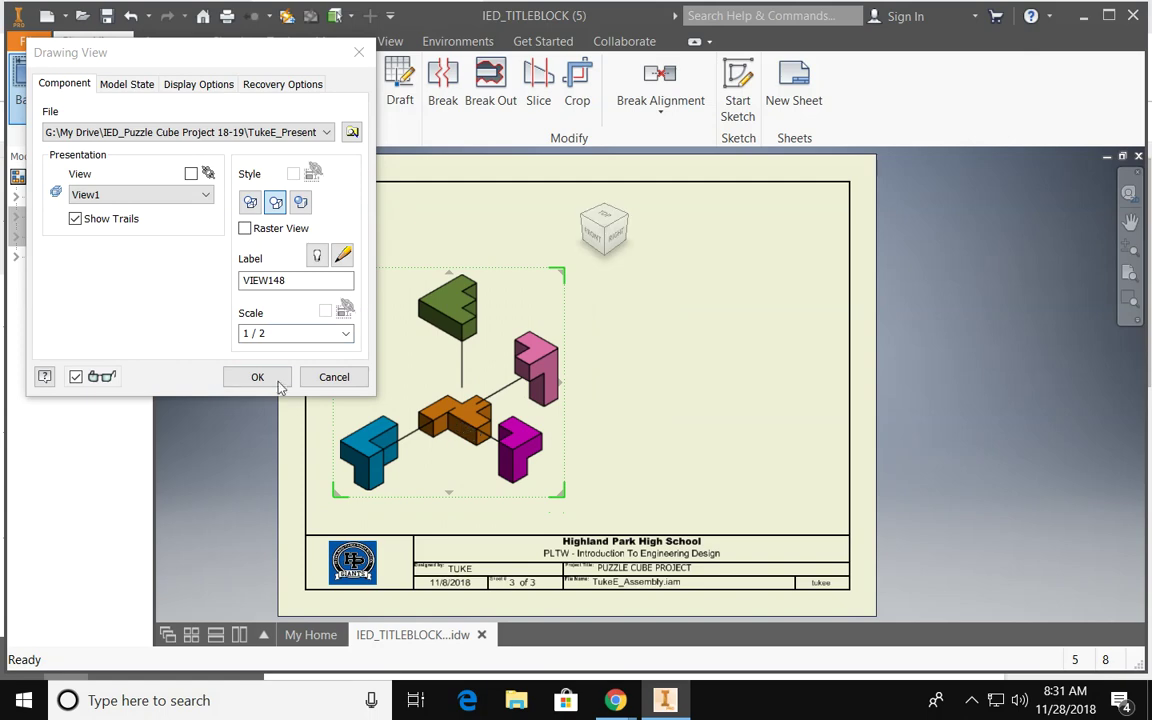
left_click(258, 377)
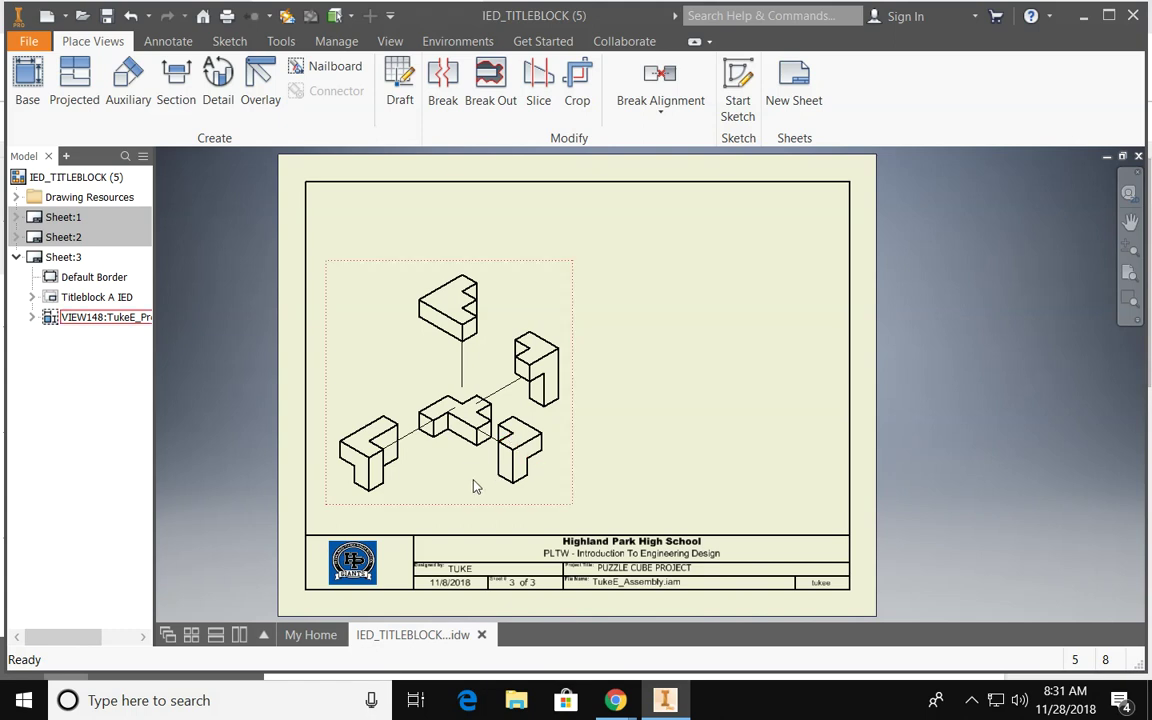
double_click(472, 418)
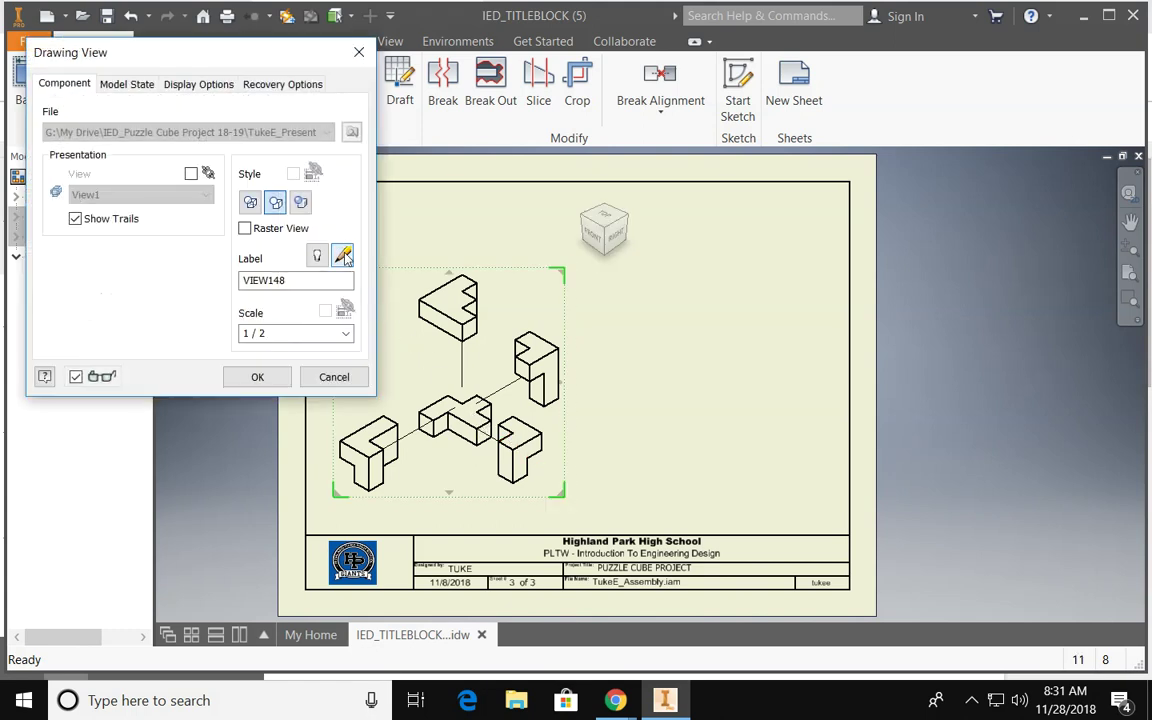
left_click(262, 378)
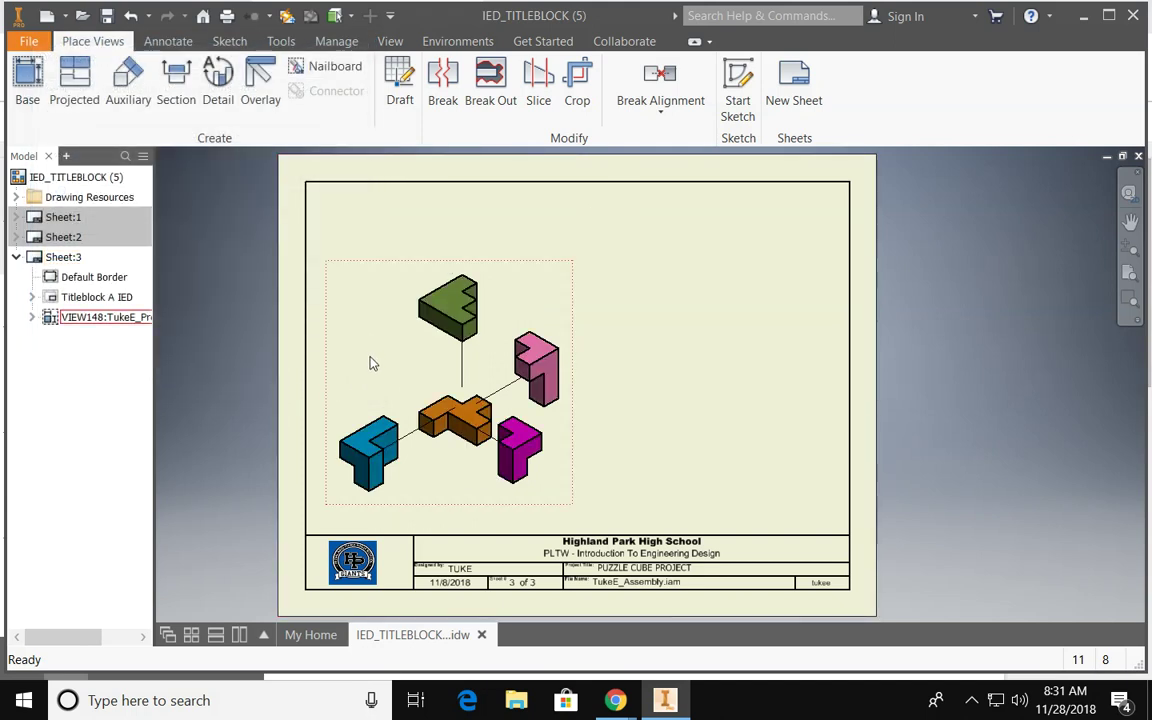
Step: Start a parts list sourced from the exploded view, enabling the assembly's BOM view
left_click(169, 45)
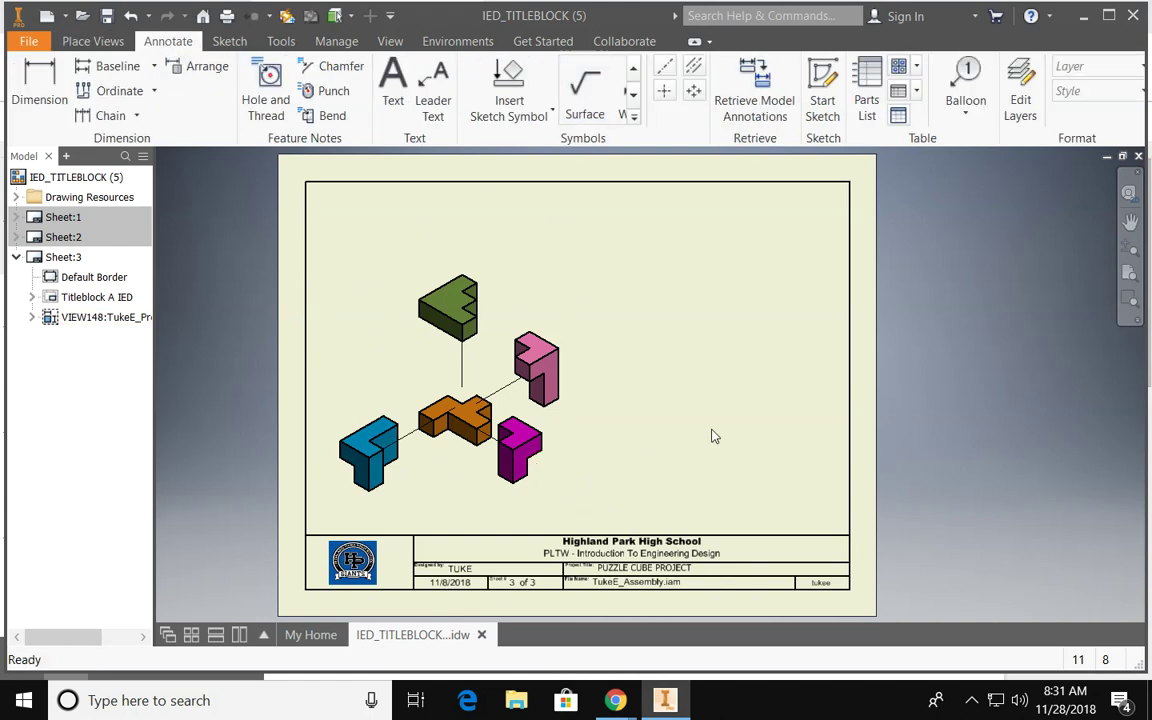
left_click(866, 108)
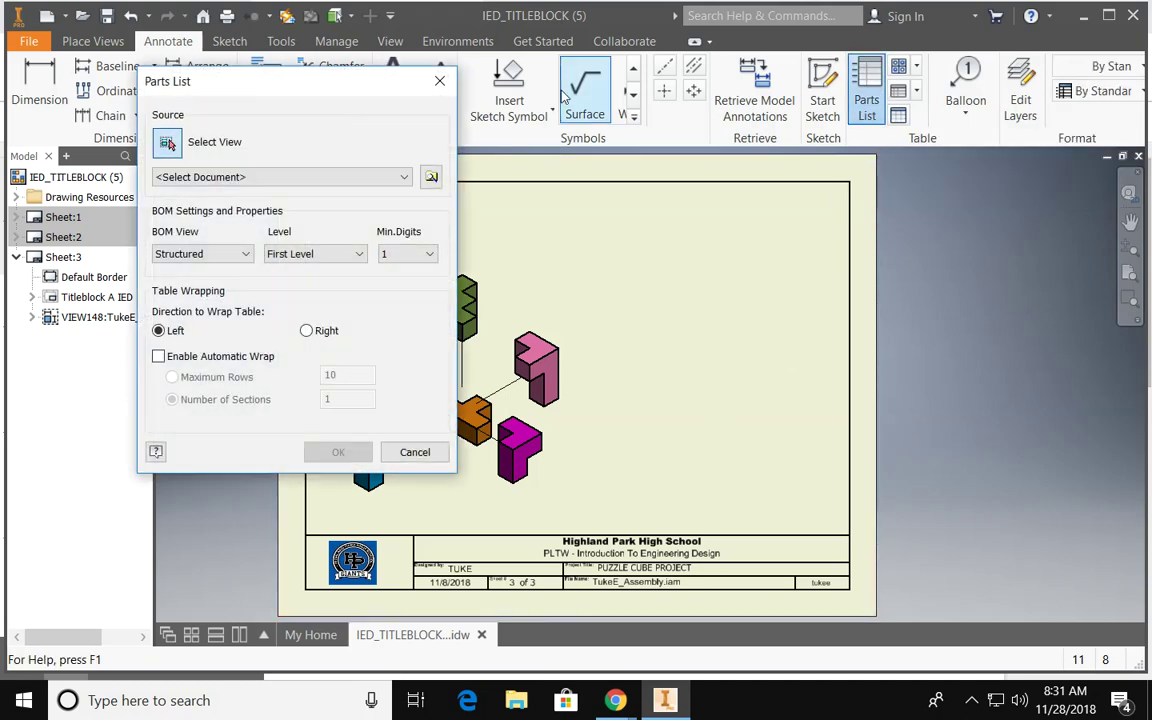
mouse_move(331, 90)
left_mouse_down()
mouse_move(712, 113)
mouse_move(813, 107)
left_mouse_up()
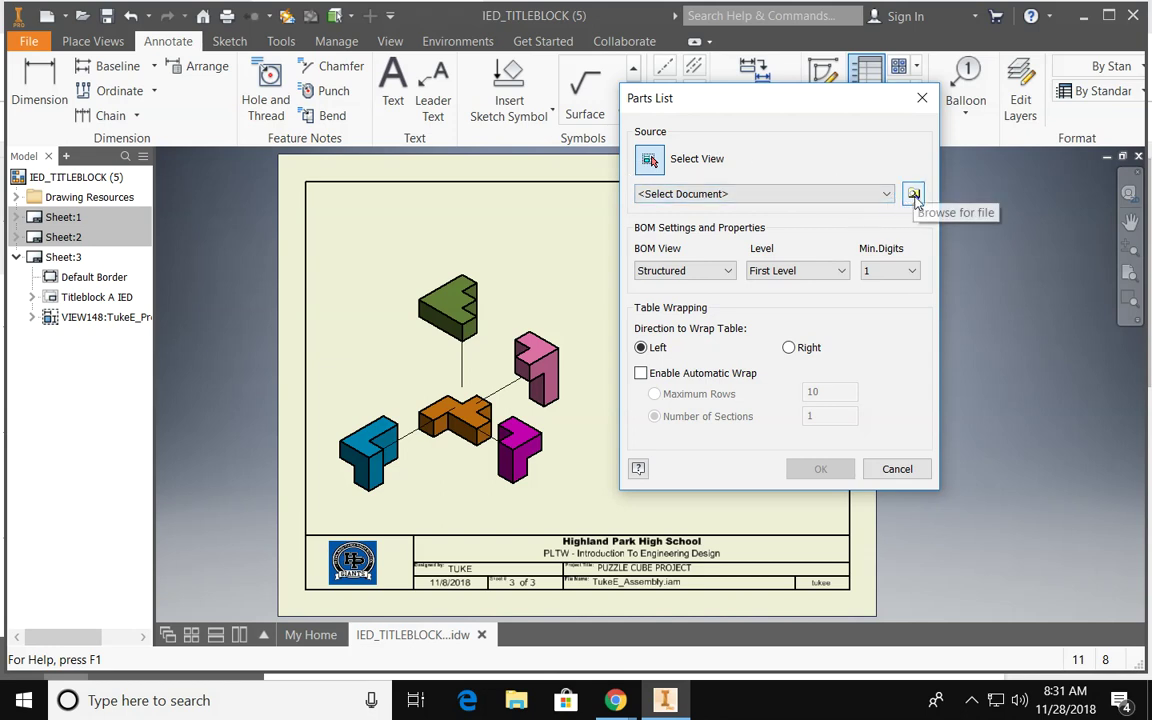
left_click(480, 318)
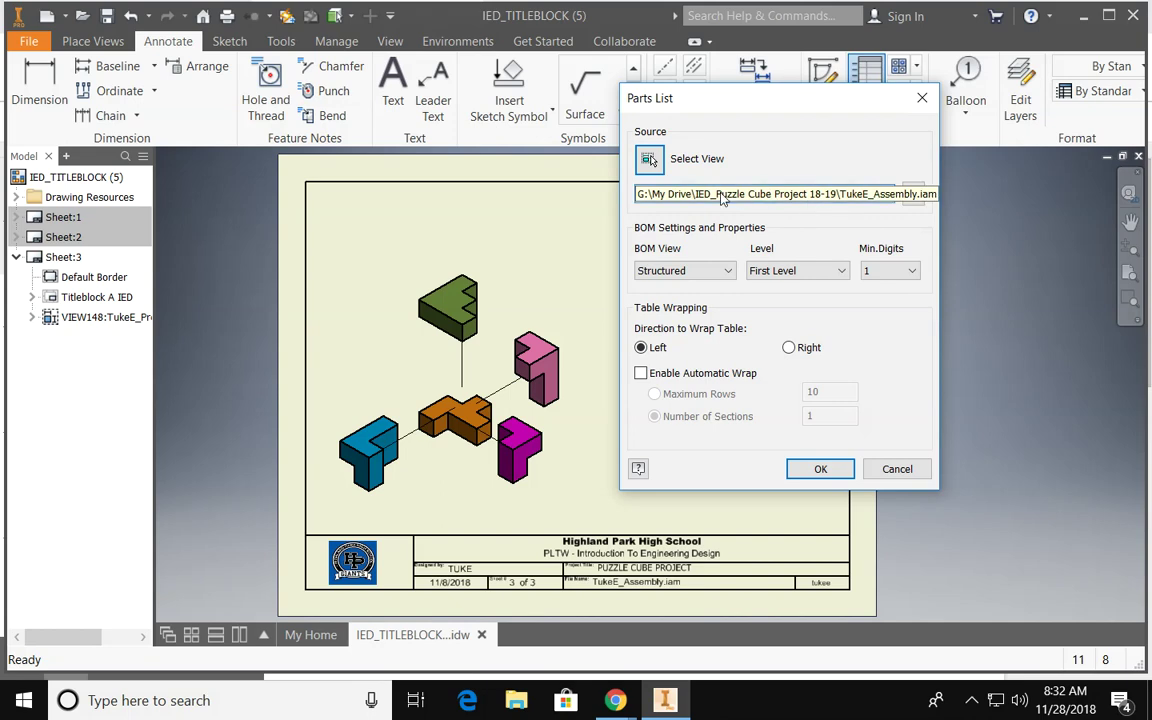
left_click(820, 469)
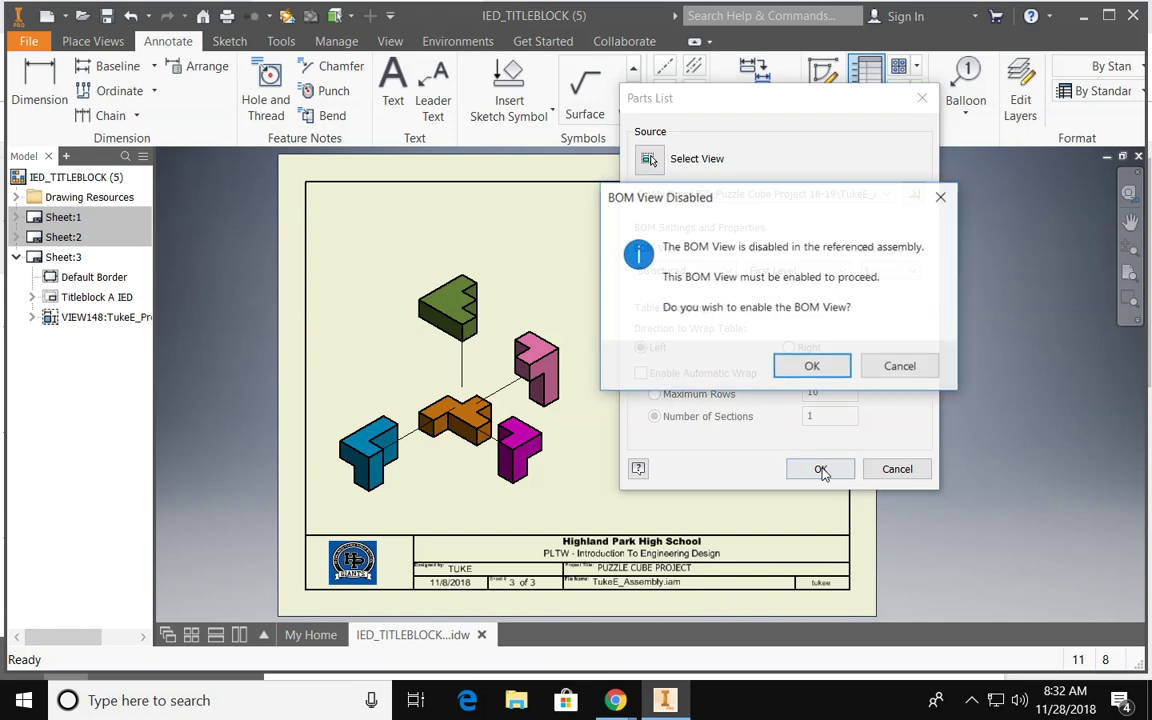
left_click(812, 367)
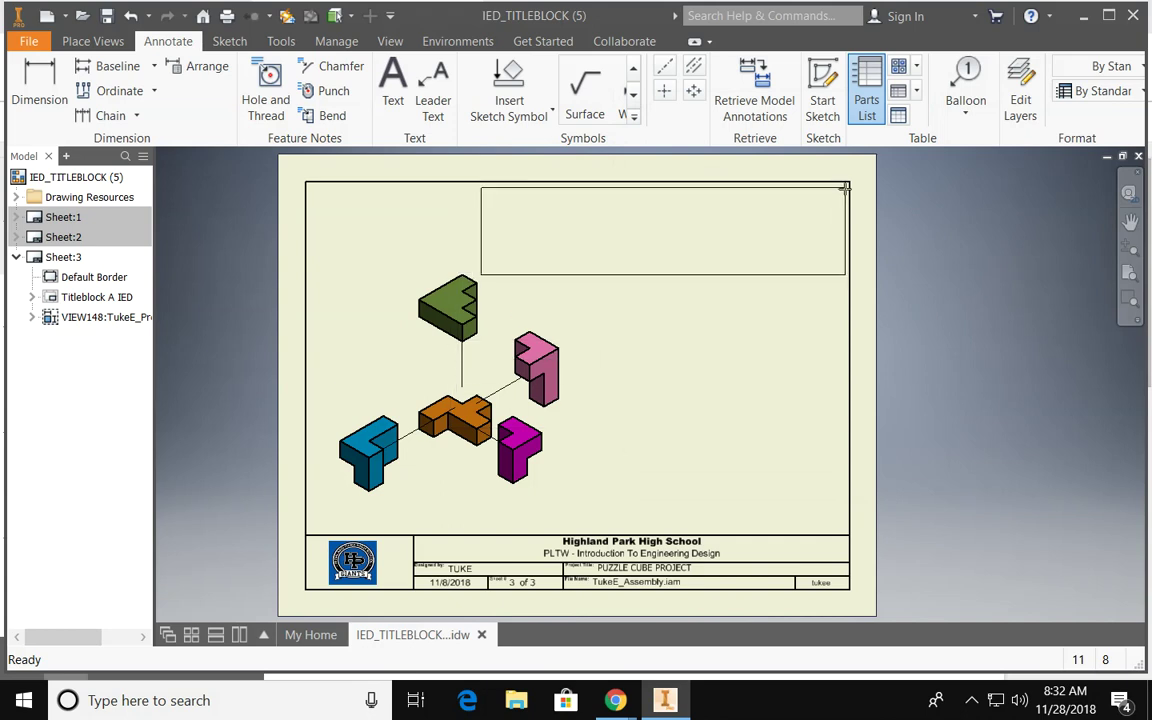
Step: Place the parts list at the top-right corner of Sheet:3's border
left_click(845, 187)
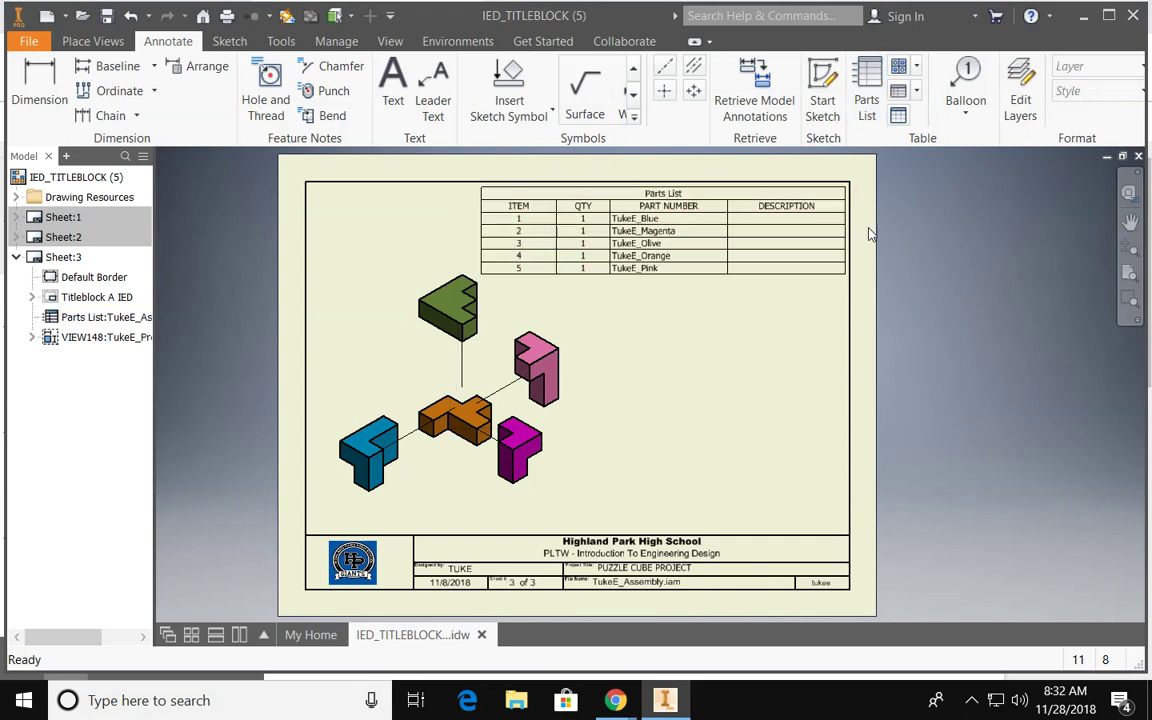
left_click(650, 248)
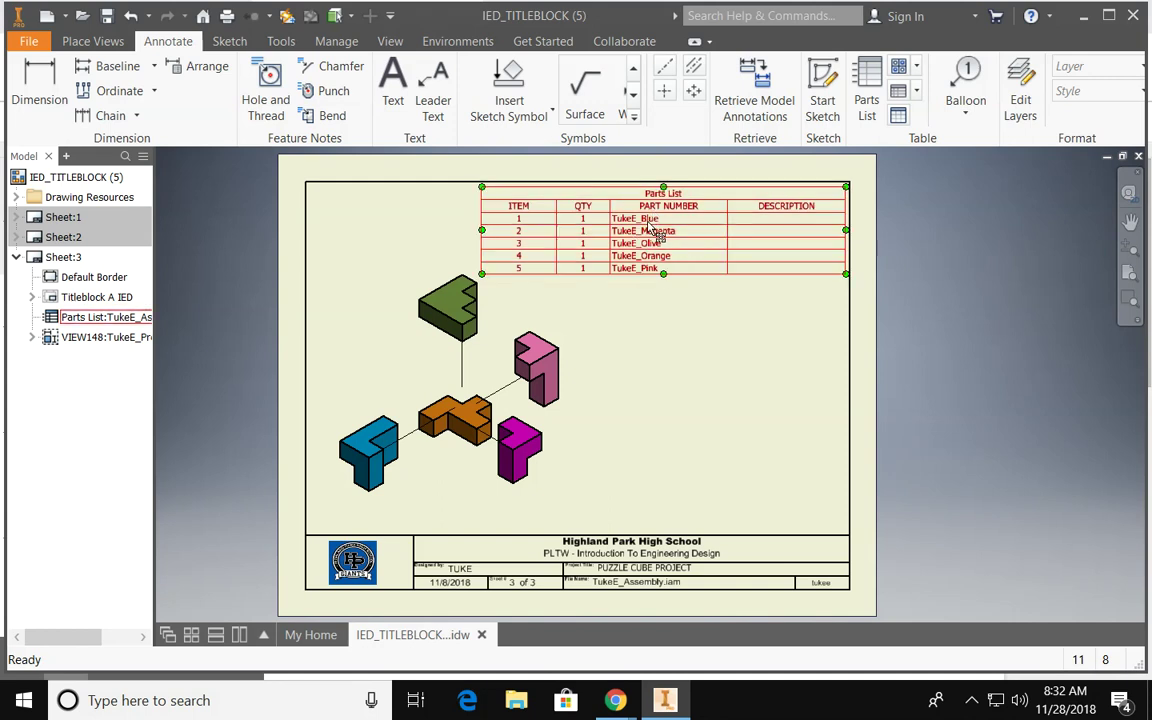
key("Escape")
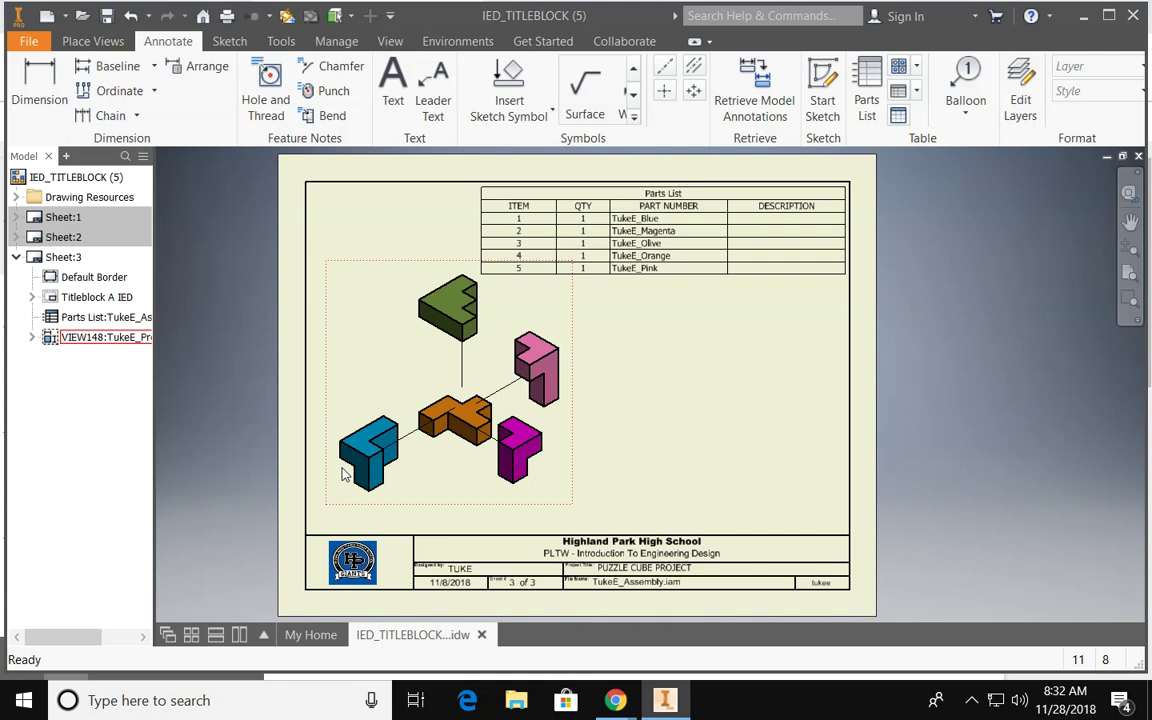
left_click(606, 228)
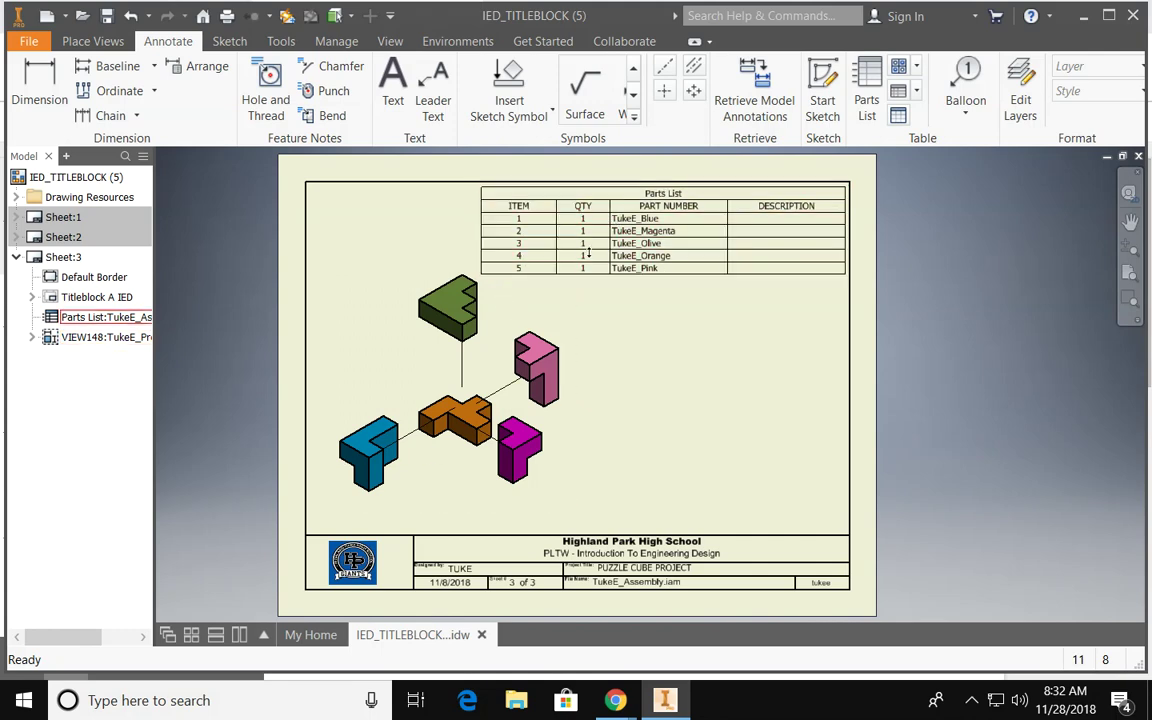
left_click(530, 267)
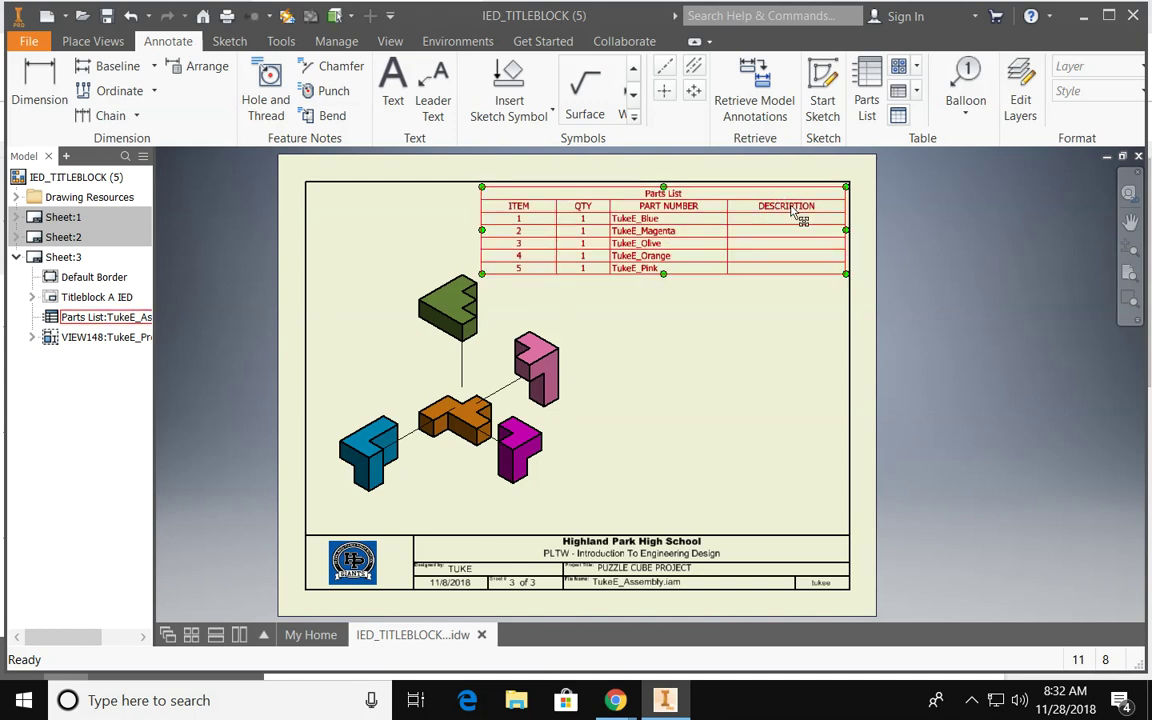
Step: Remove the DESCRIPTION column from the parts list and nudge the exploded view up-right
double_click(794, 210)
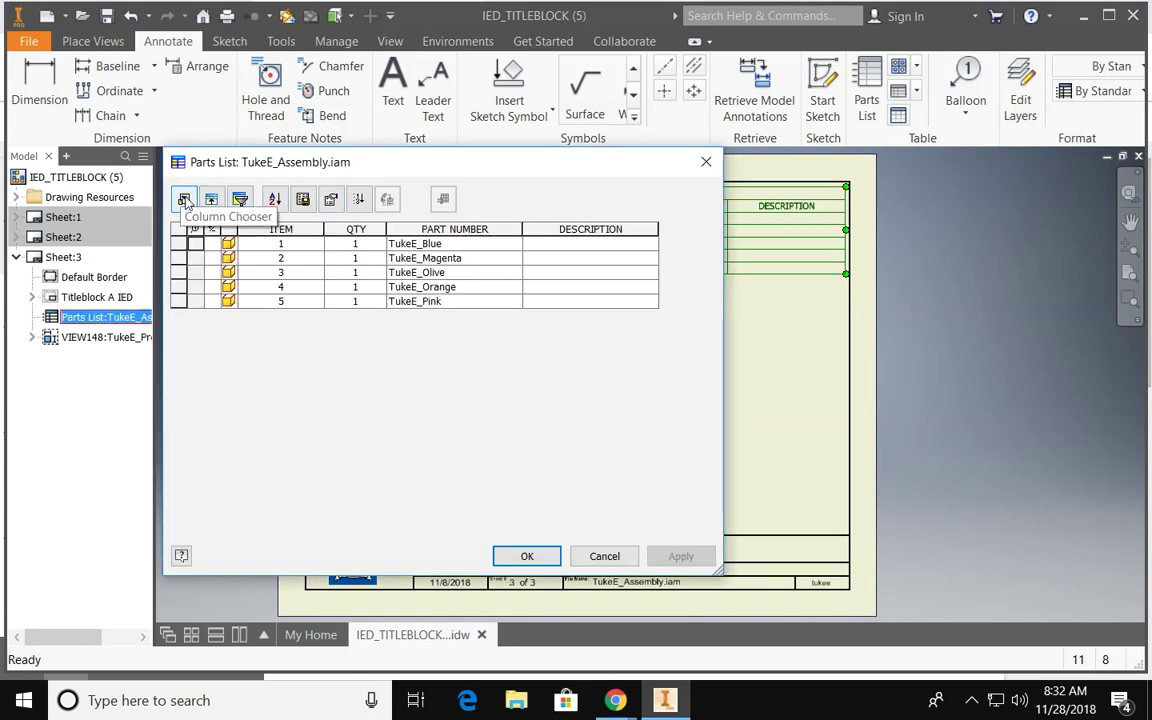
left_click(185, 202)
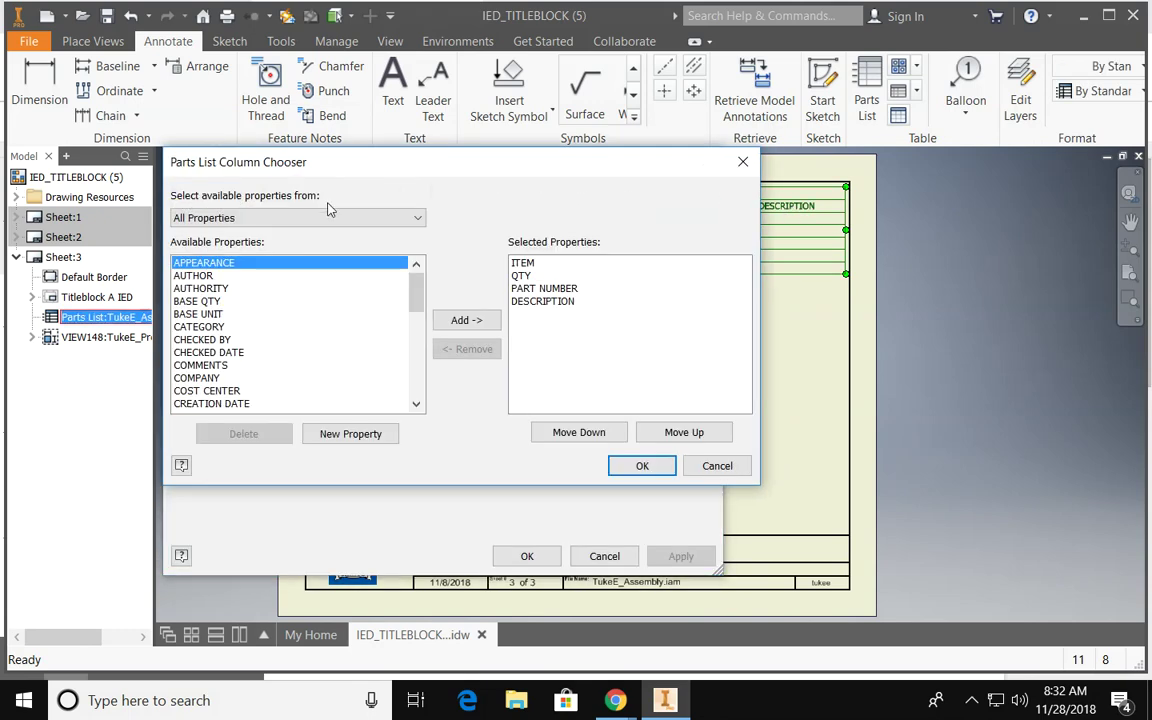
left_click(561, 303)
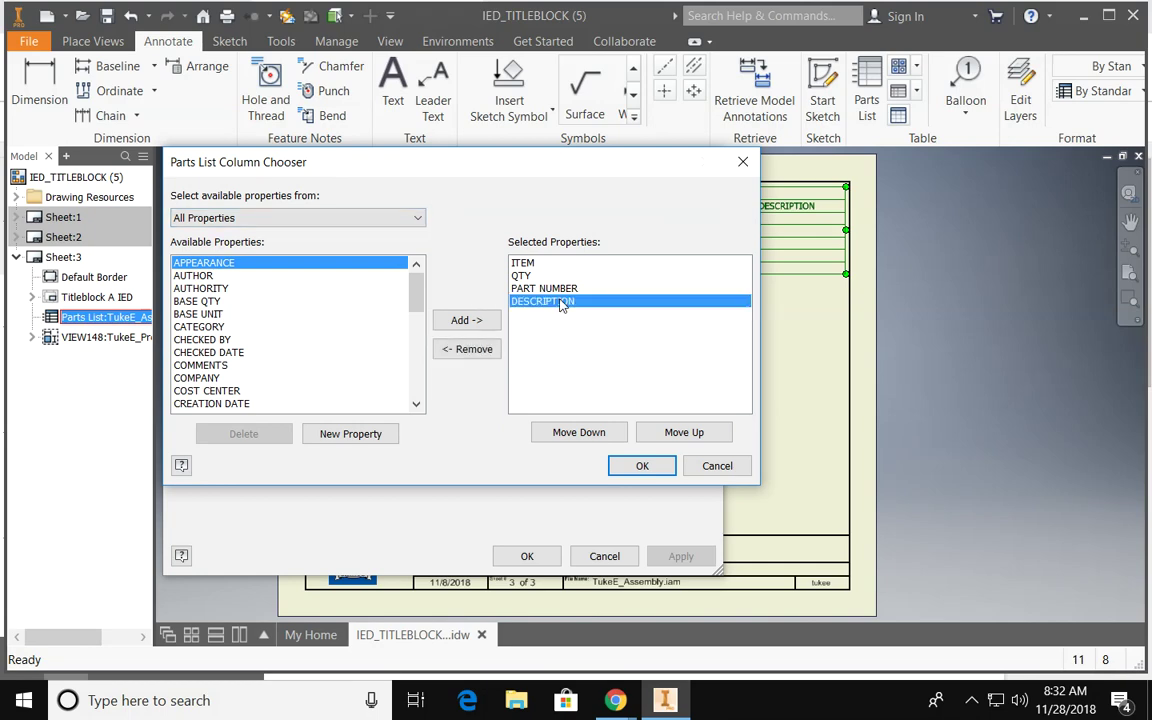
left_click(466, 349)
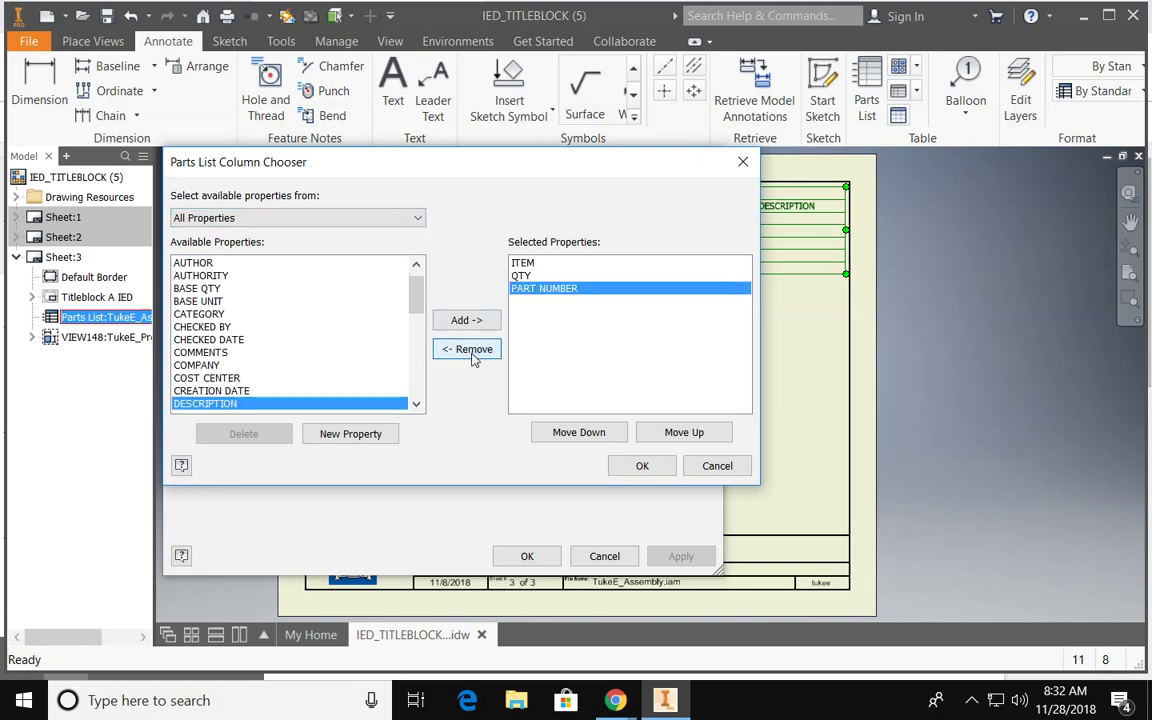
left_click(631, 467)
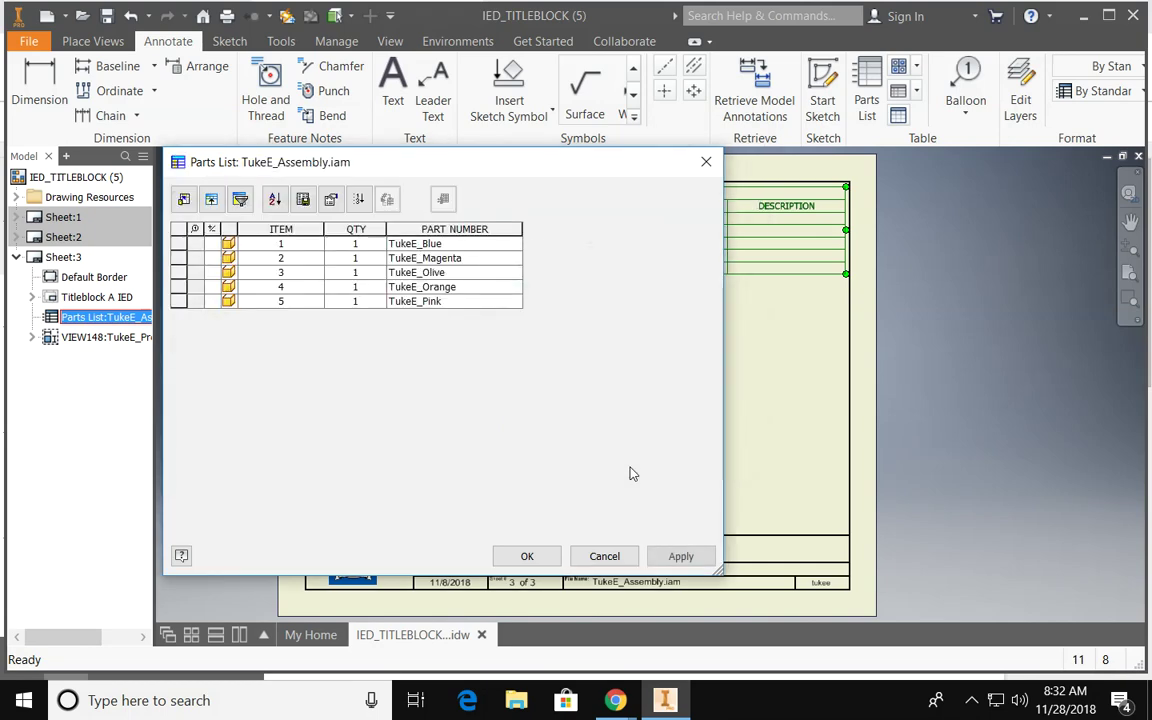
left_click(530, 555)
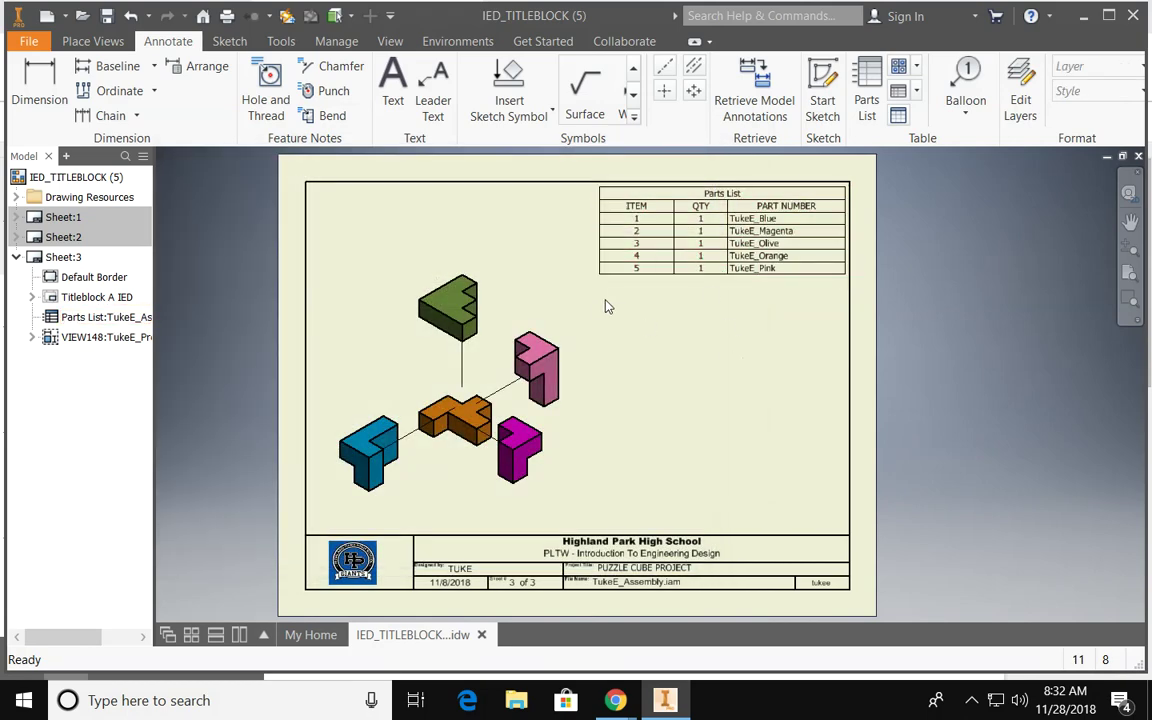
left_click_drag(535, 266, 548, 260)
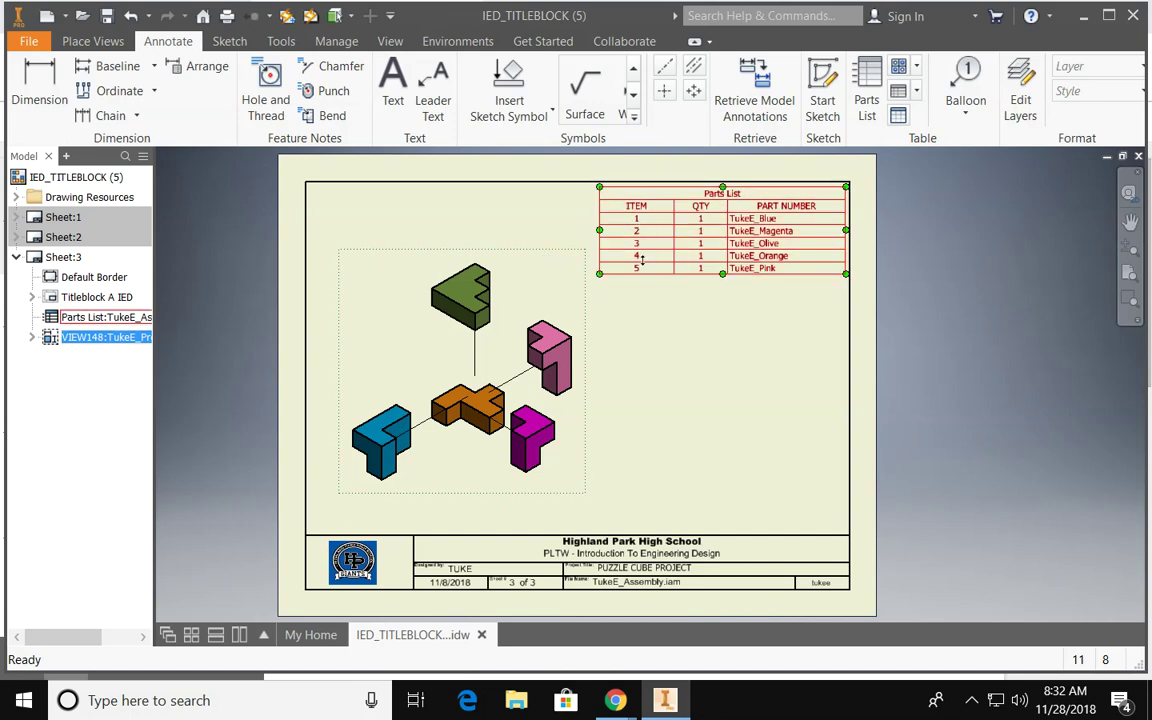
Step: Add item balloons to the olive, pink and magenta (balloon 2) puzzle pieces
left_click(967, 82)
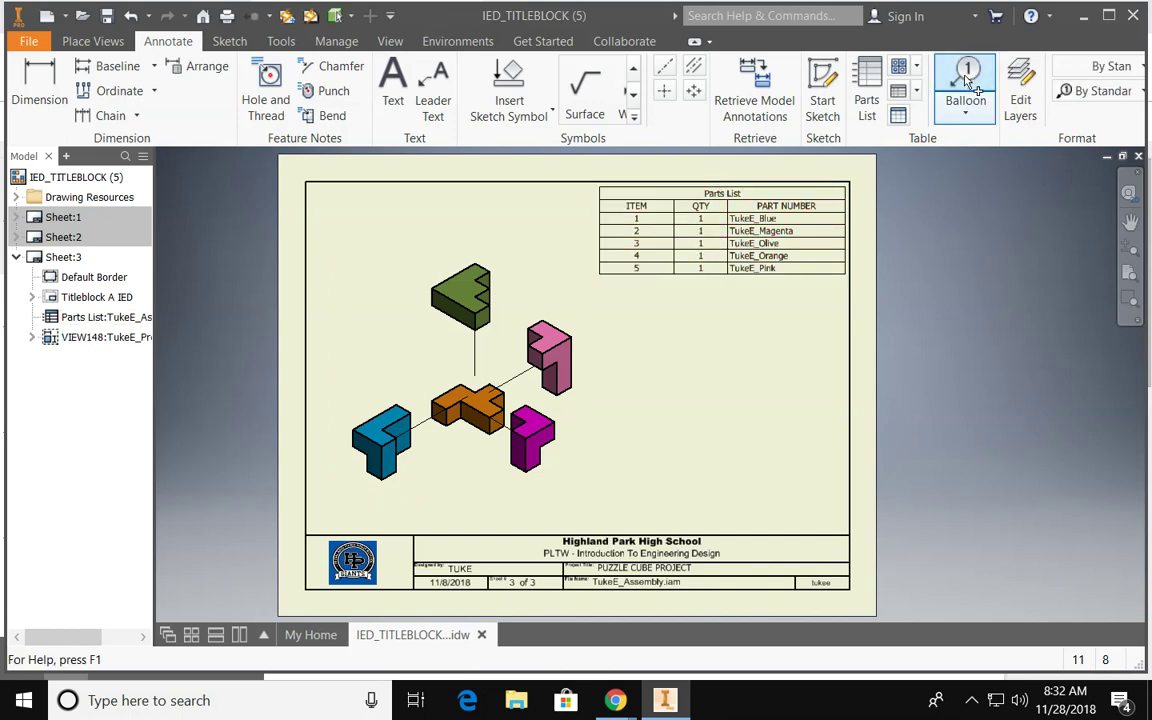
left_click(455, 290)
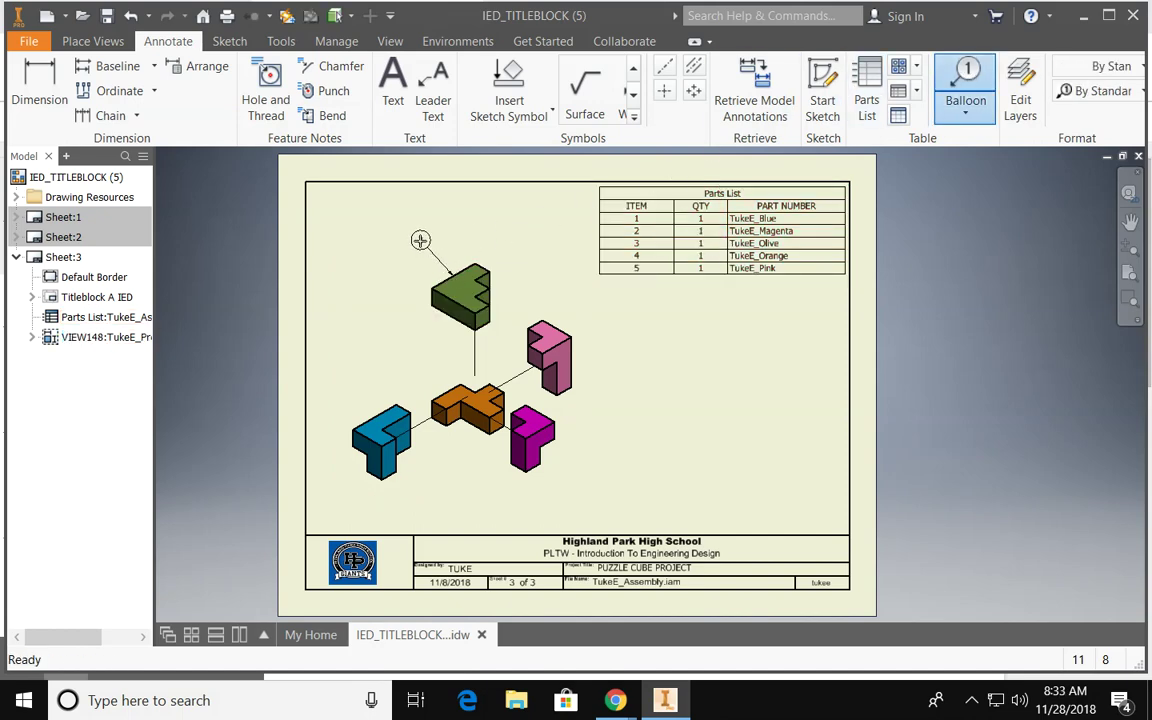
left_click(420, 243)
right_click(420, 243)
left_click(504, 240)
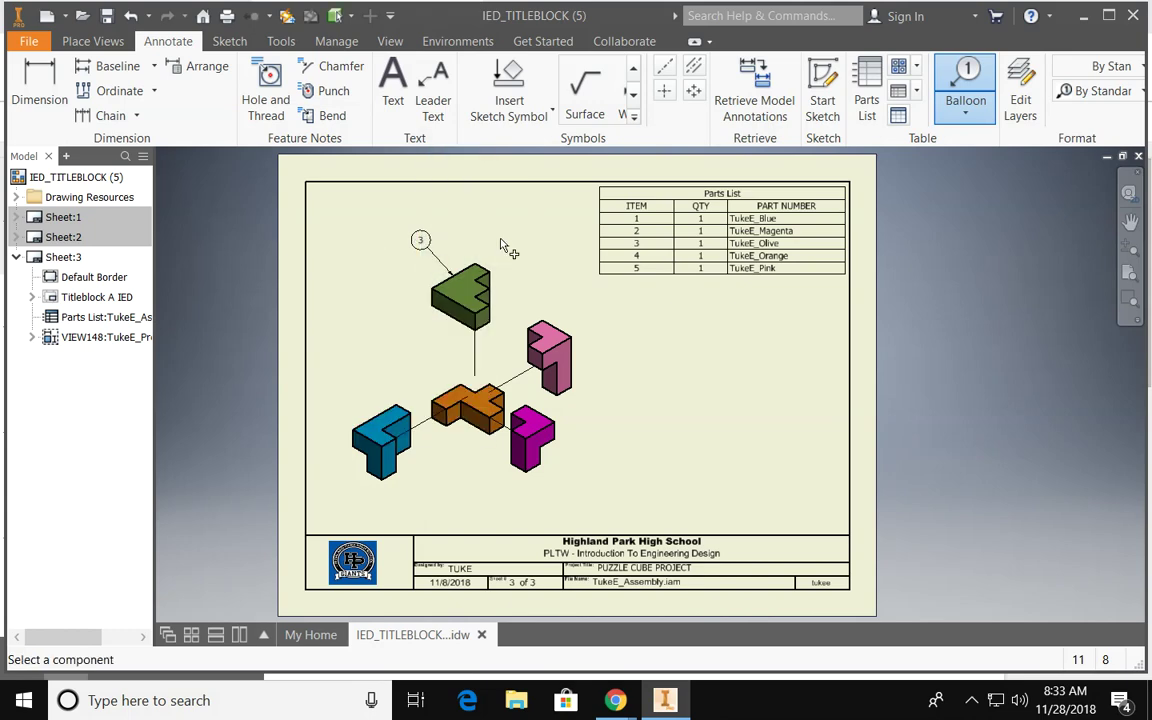
left_click(573, 353)
left_click(621, 343)
right_click(621, 343)
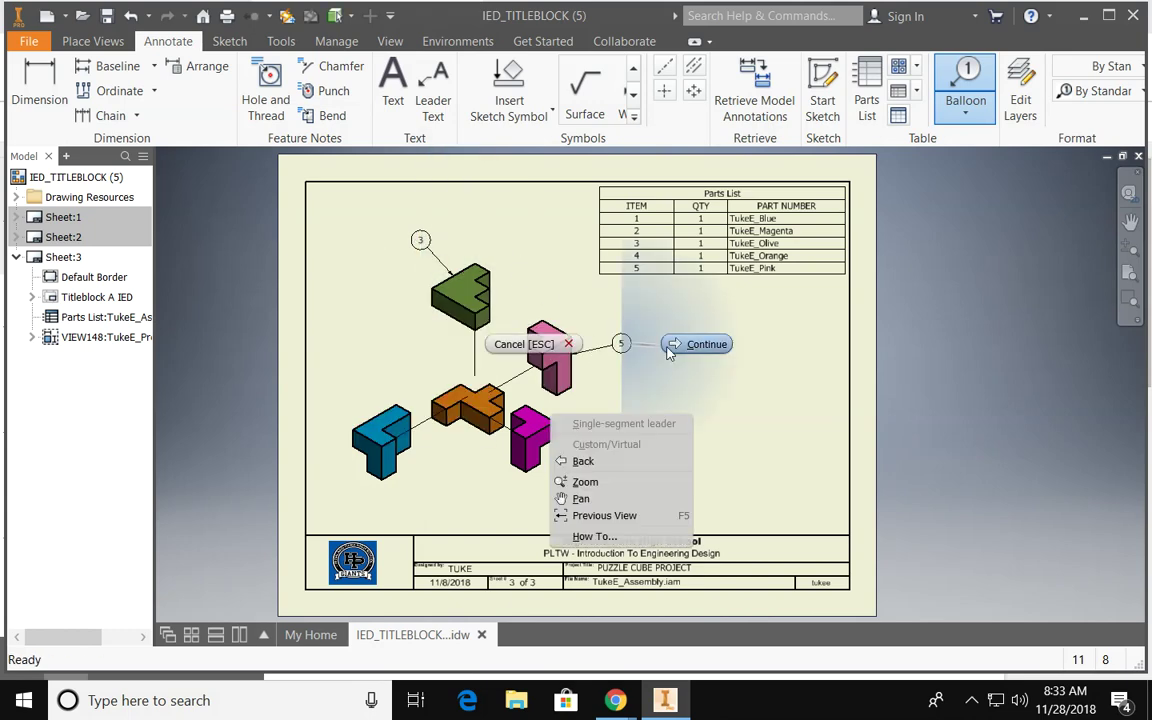
left_click(636, 342)
left_click(550, 428)
left_click(634, 427)
right_click(634, 427)
left_click(720, 429)
Step: Balloon the orange and blue pieces as items 4 and 1
left_click(450, 400)
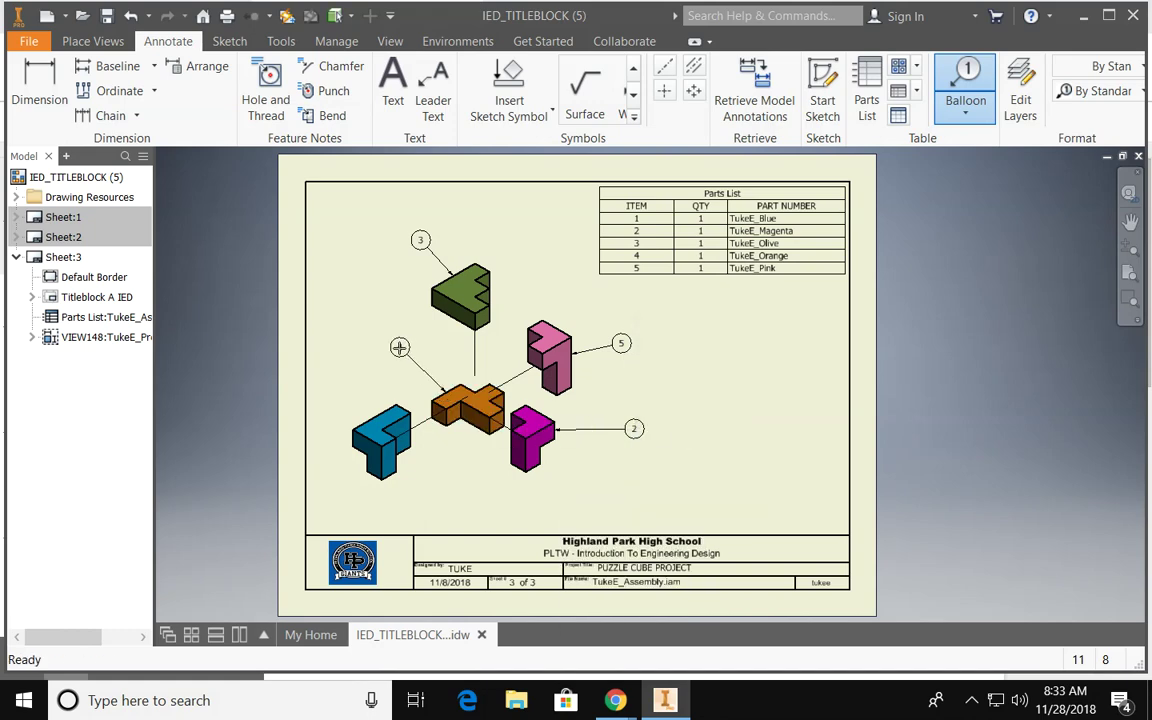
left_click(399, 346)
right_click(399, 346)
left_click(440, 345)
left_click(390, 427)
left_click(341, 368)
right_click(341, 368)
left_click(430, 372)
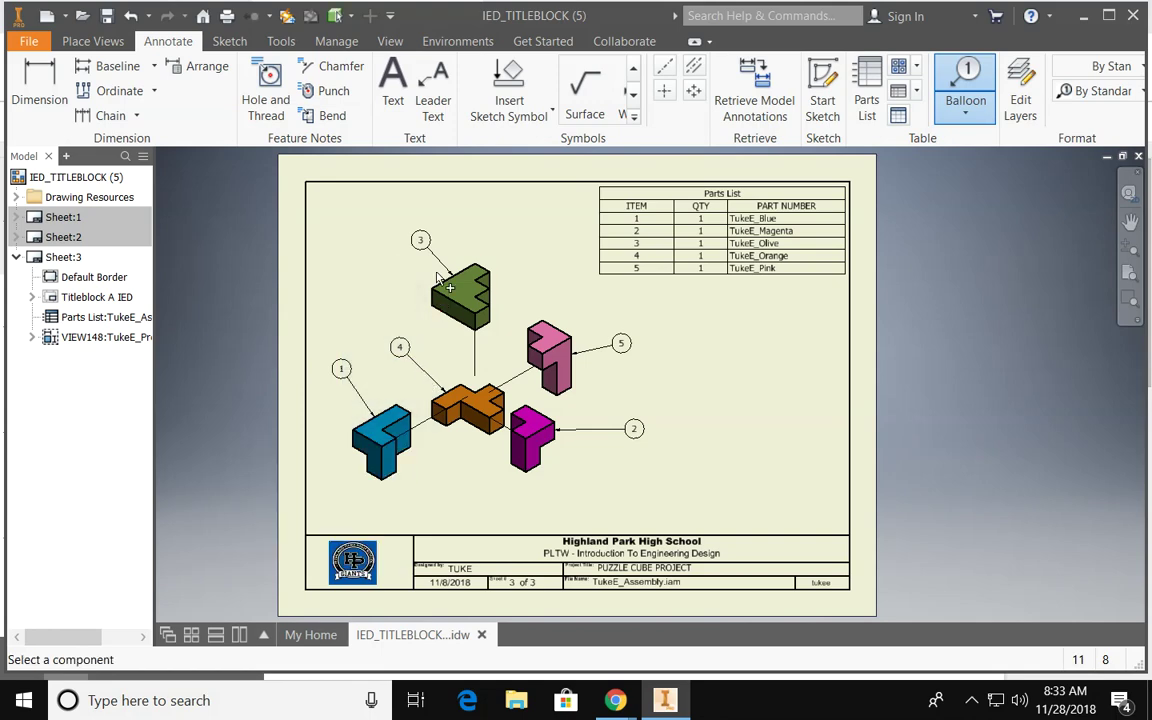
Step: Move balloon 3's arrowhead onto the olive part's edge and refit the whole sheet
scroll(455, 276, "down", 5)
middle_click_drag(455, 276, 470, 367)
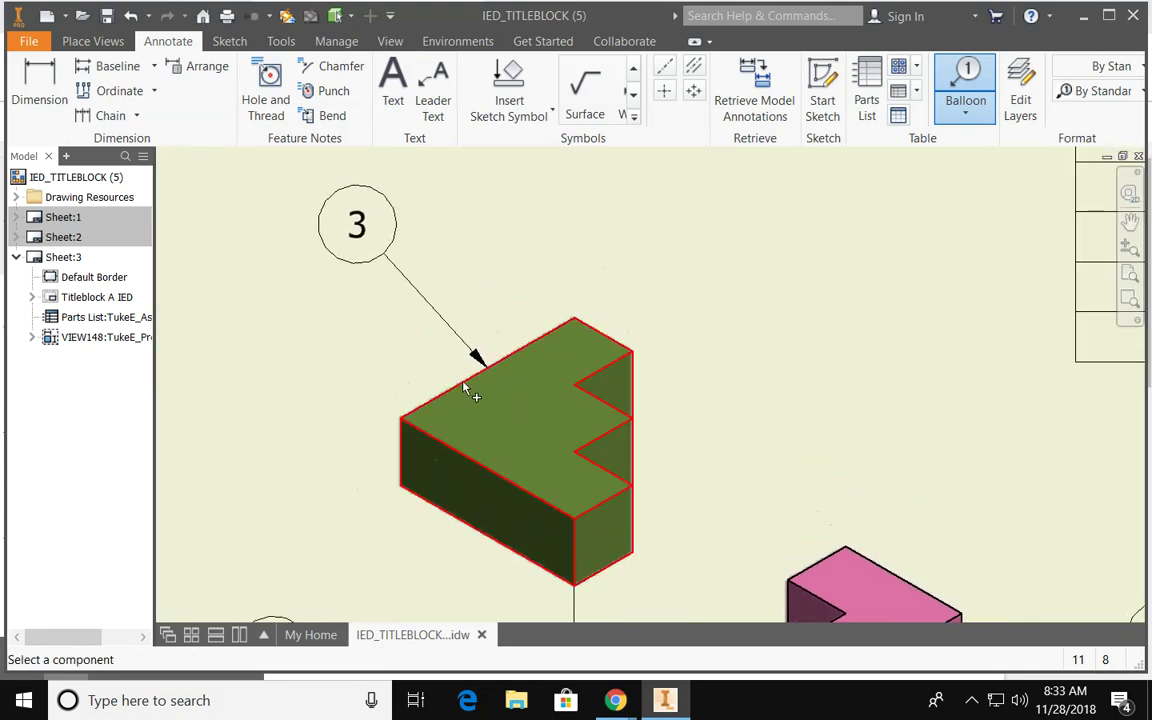
key("Escape")
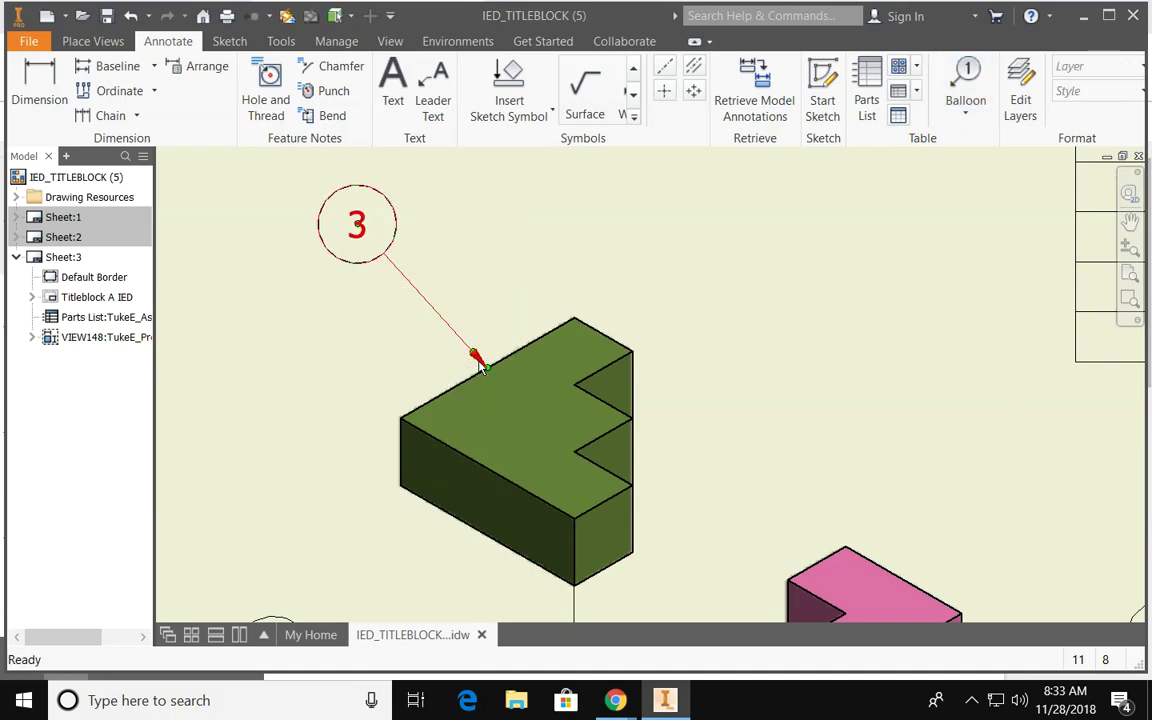
mouse_move(483, 370)
left_mouse_down()
mouse_move(588, 435)
mouse_move(491, 363)
left_mouse_up()
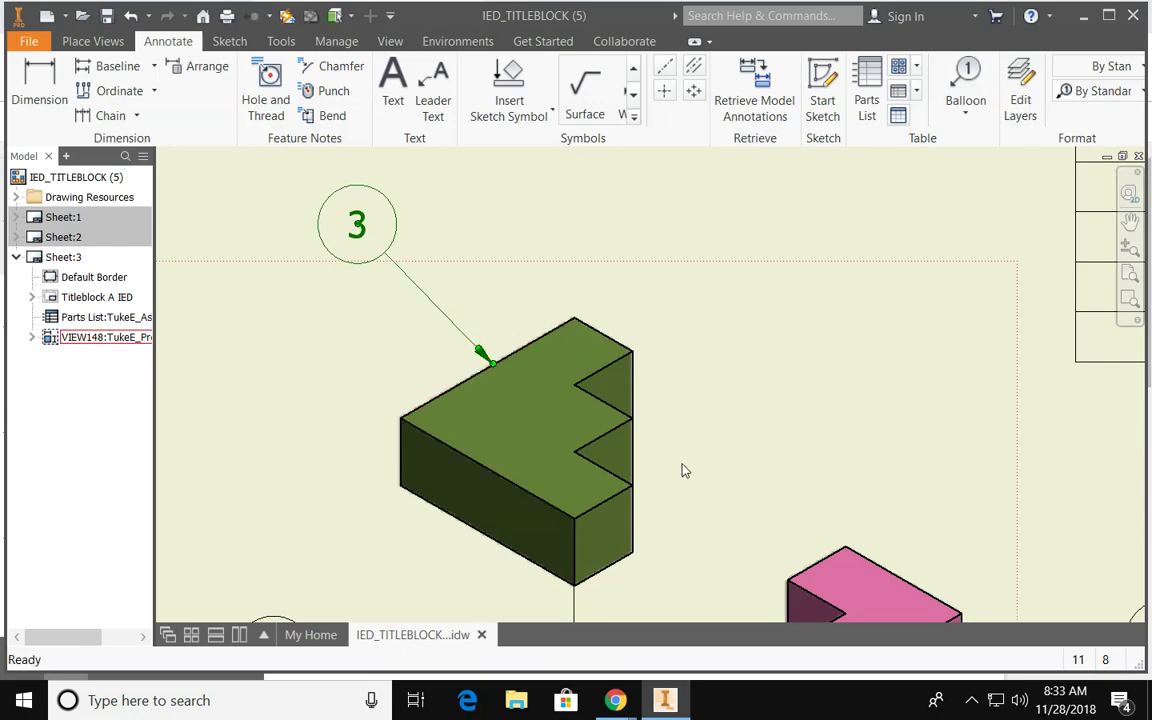
key("Home")
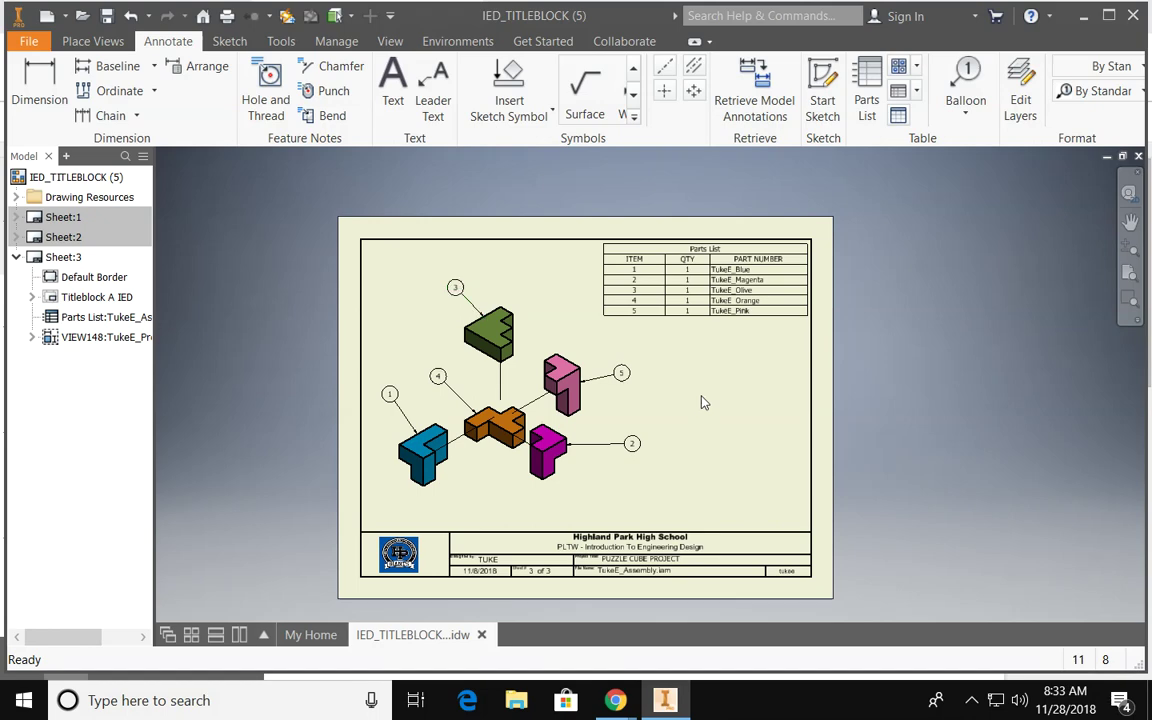
scroll(703, 403, "up", 3)
scroll(700, 401, "down", 3)
middle_click_drag(700, 401, 697, 378)
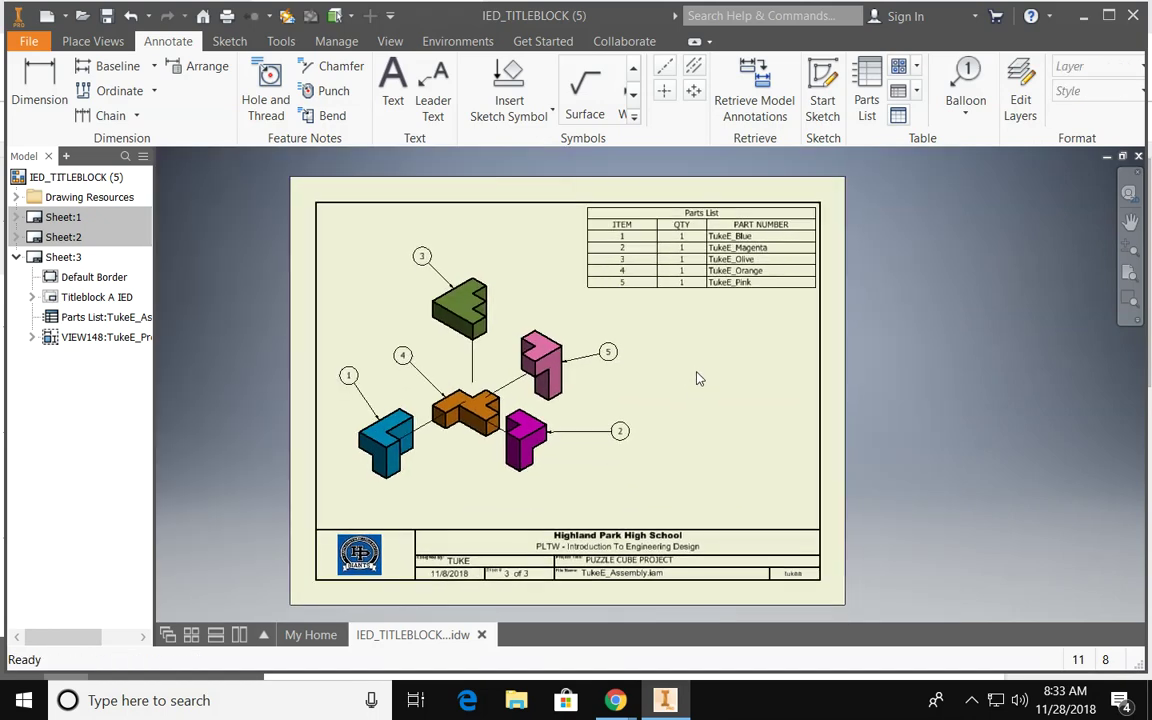
Step: Create Sheet:4 with the designer's name and the title PUZZLE CUBE PROJECT
left_click(104, 42)
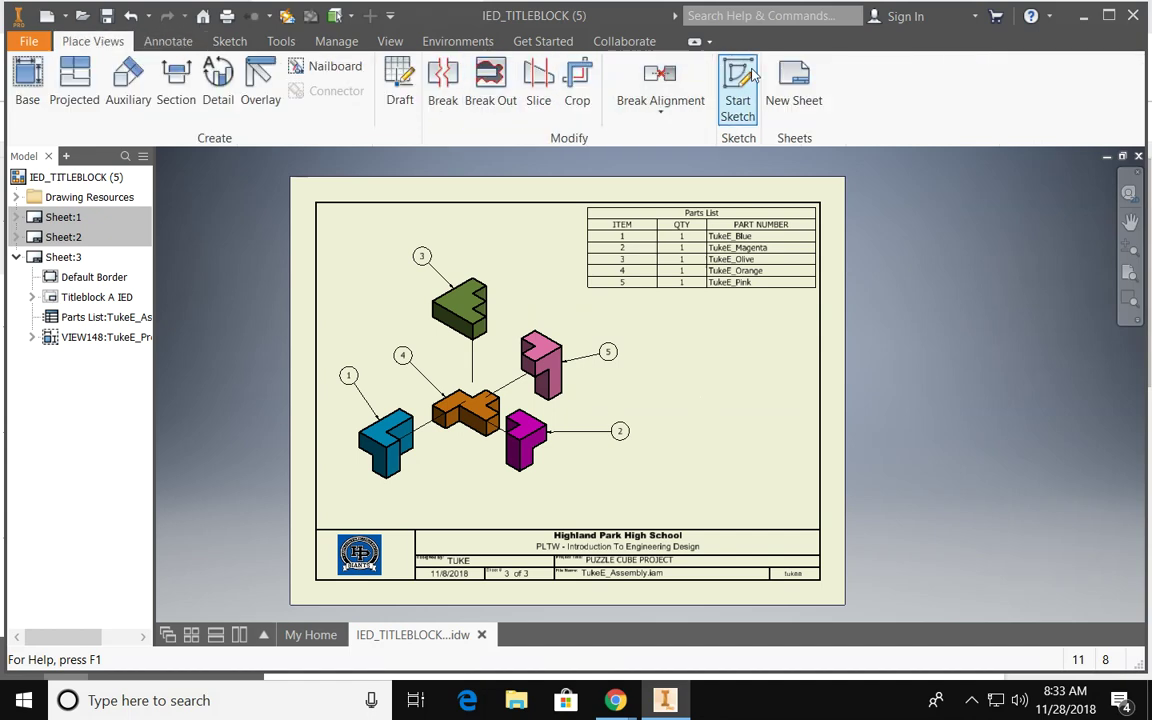
left_click(793, 88)
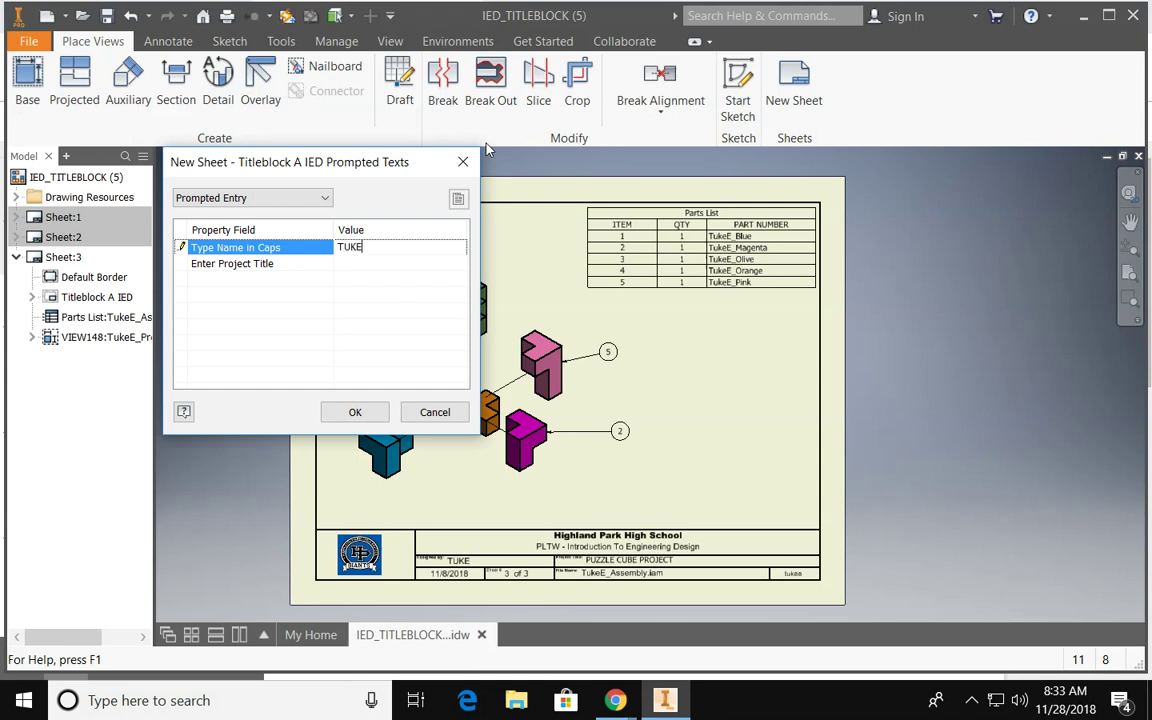
left_click(367, 250)
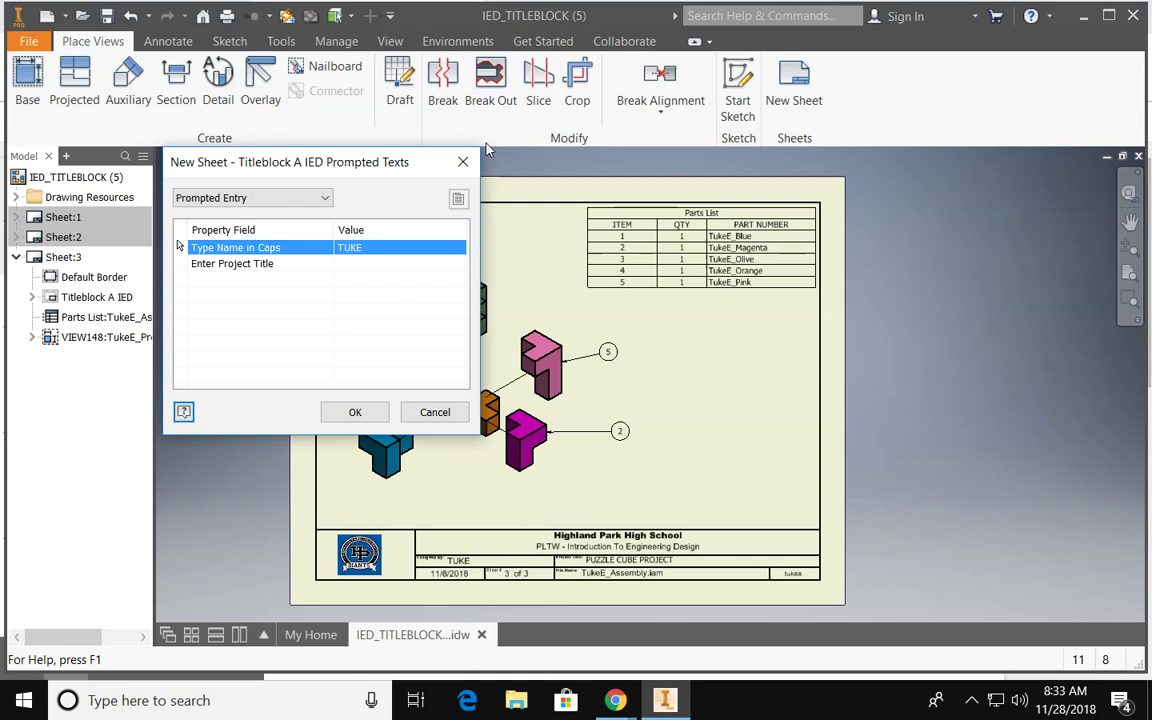
left_click(365, 263)
type("PUZZLE C")
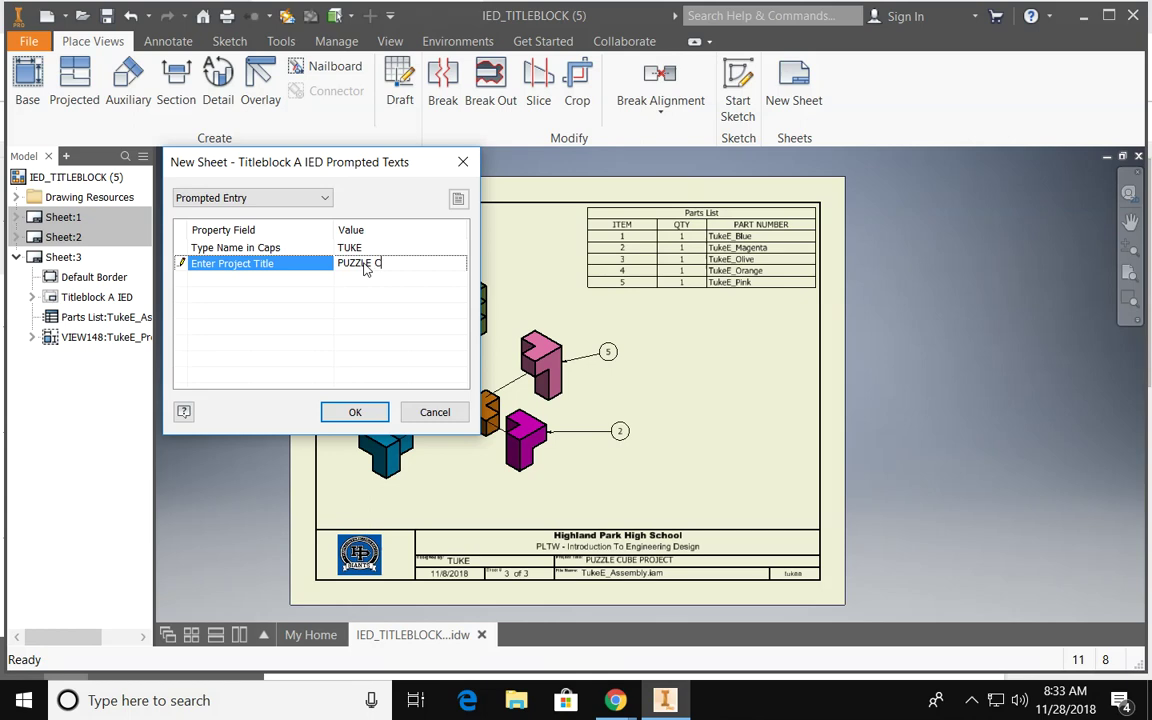
type("UBE PROJECT")
left_click(355, 412)
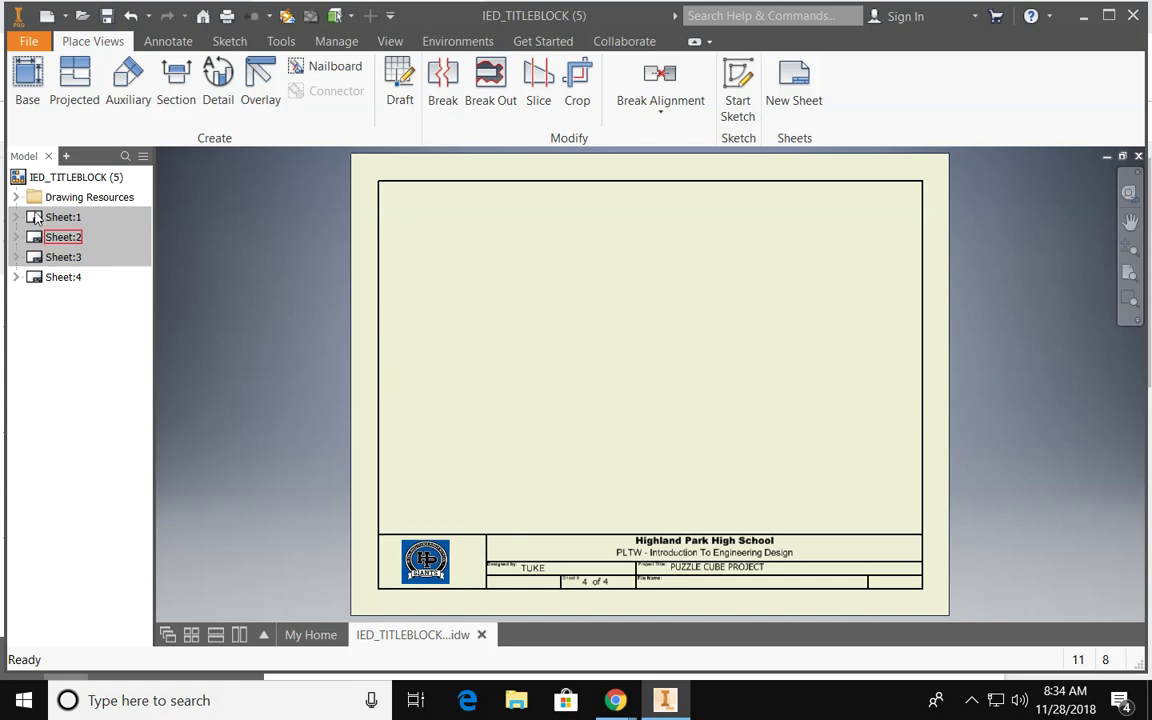
Step: Start a base view of TukeE_Blue.ipt at 1 : 1 scale and adjust its orientation
left_click(29, 95)
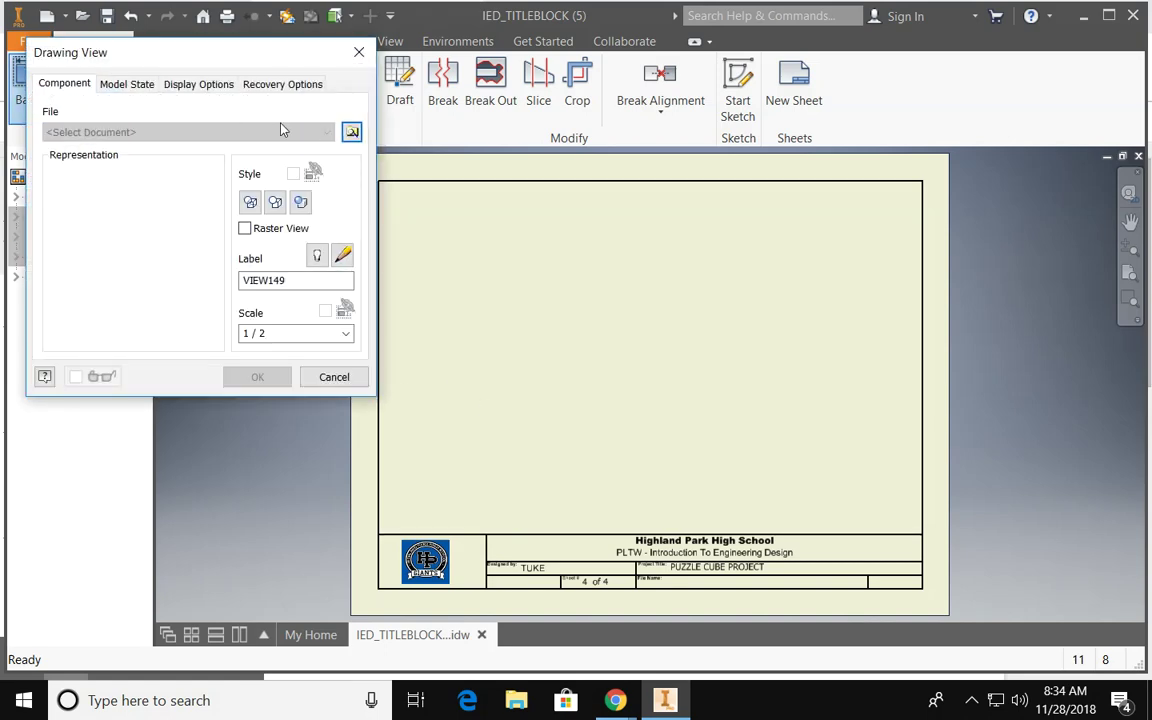
left_click(350, 131)
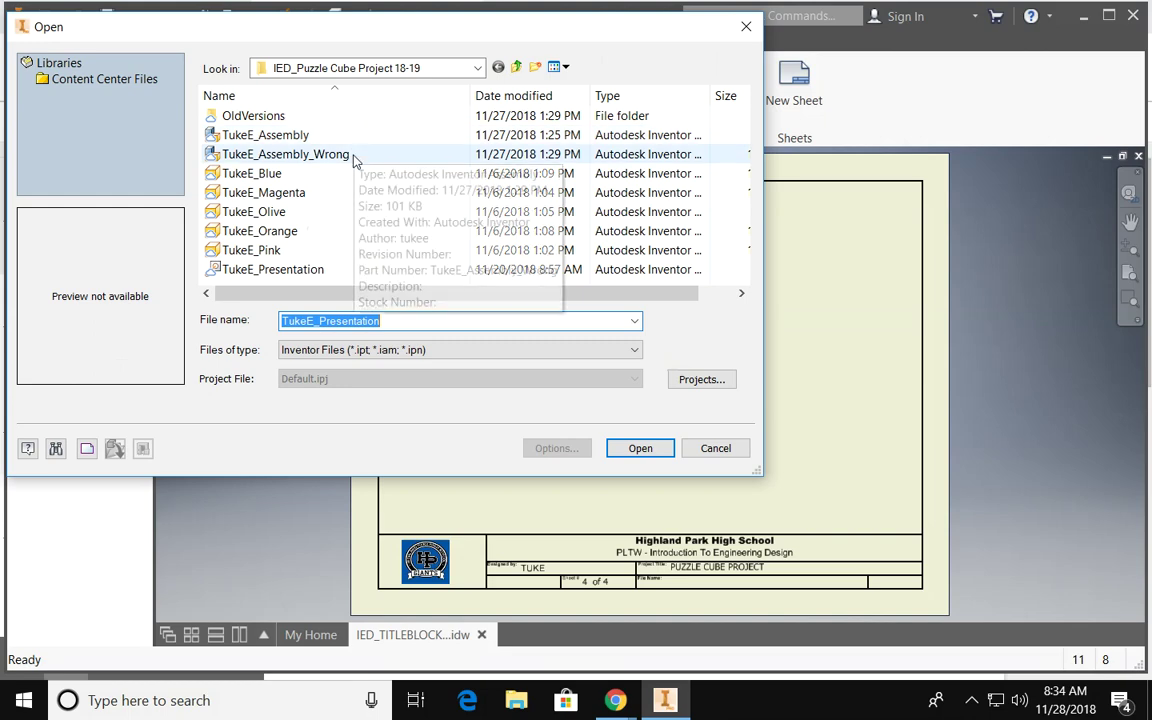
left_click(252, 175)
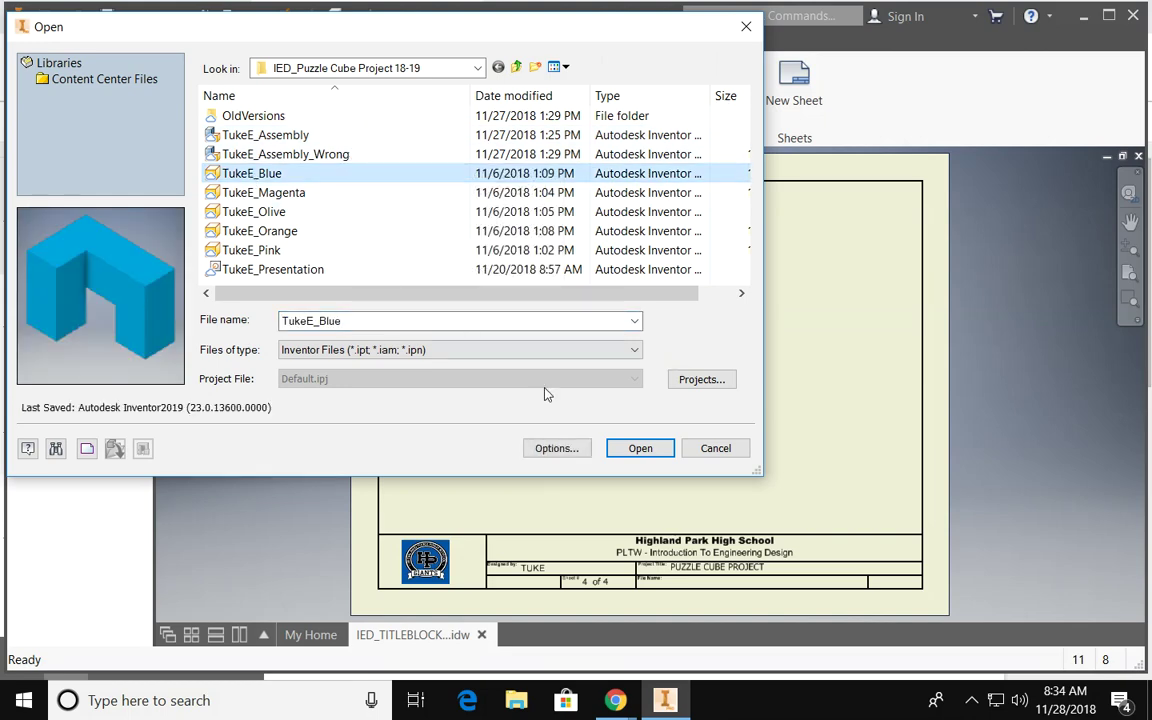
left_click(639, 447)
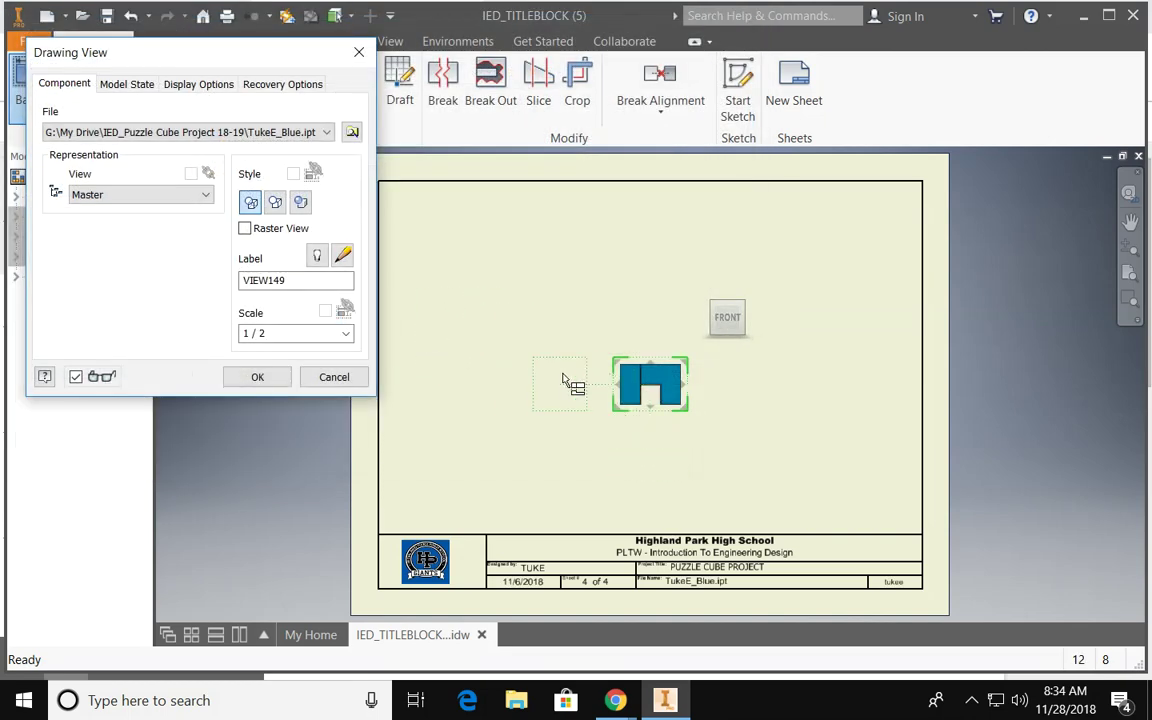
left_click(345, 333)
left_click(315, 377)
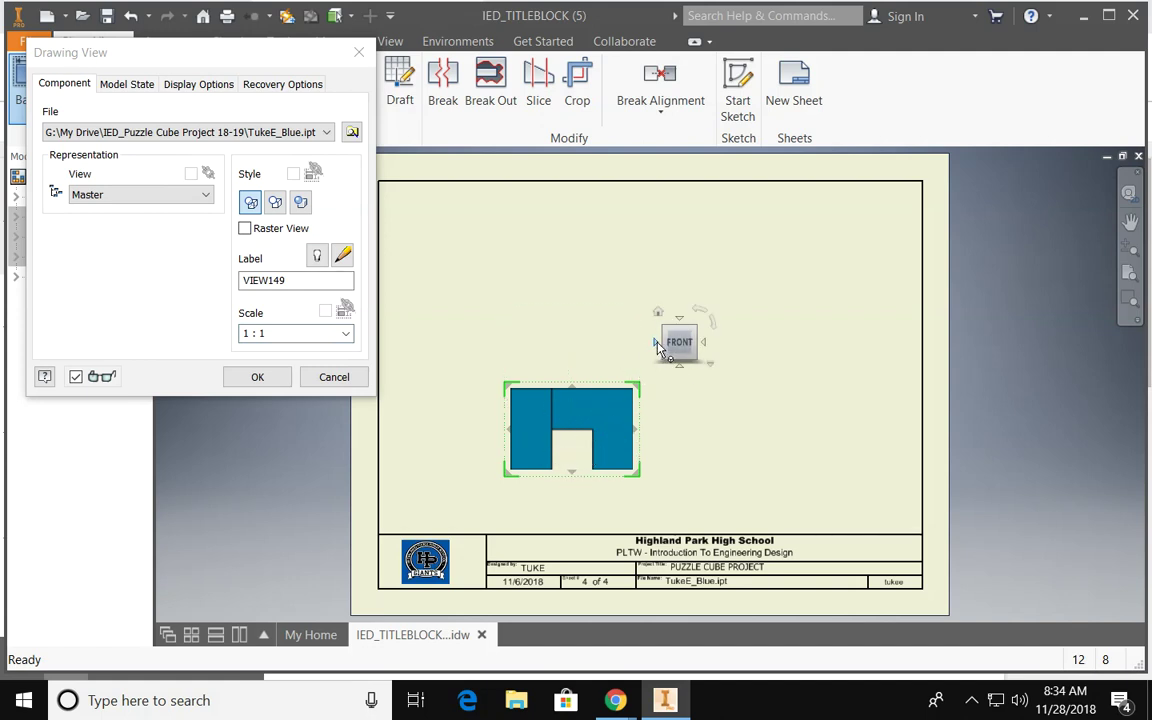
left_click(653, 344)
left_click(657, 347)
Step: Place the TukeE_Blue front view with top, right and isometric projected views
left_click(657, 347)
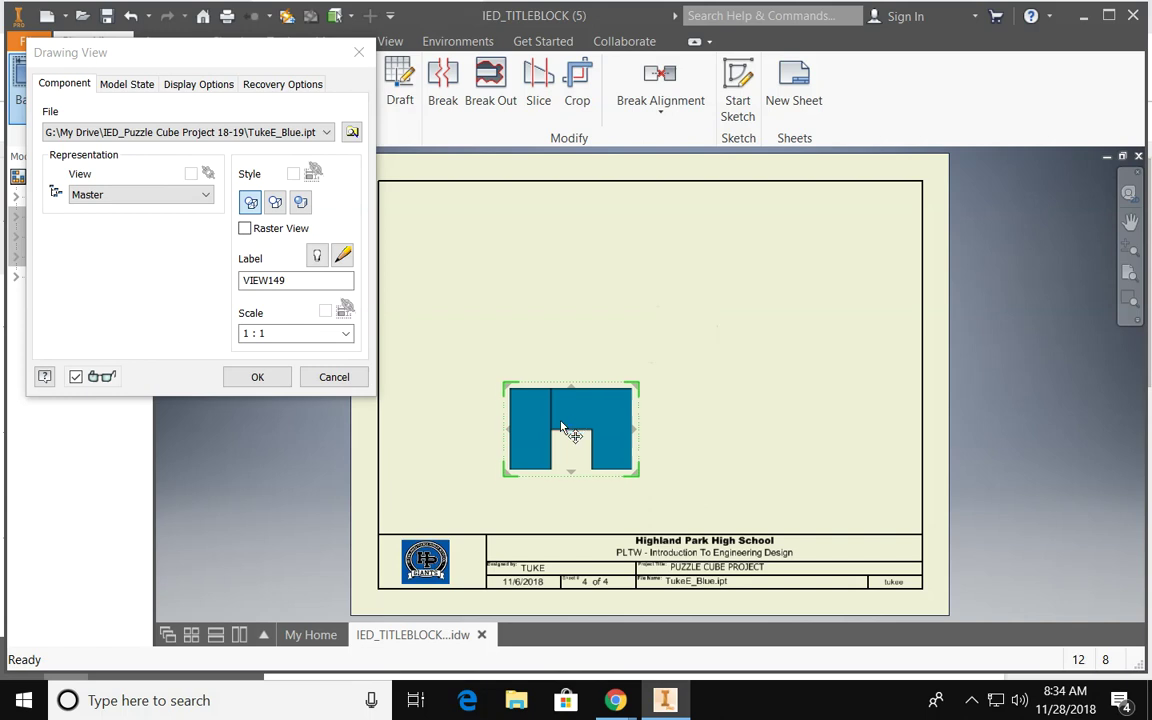
left_click_drag(564, 424, 567, 422)
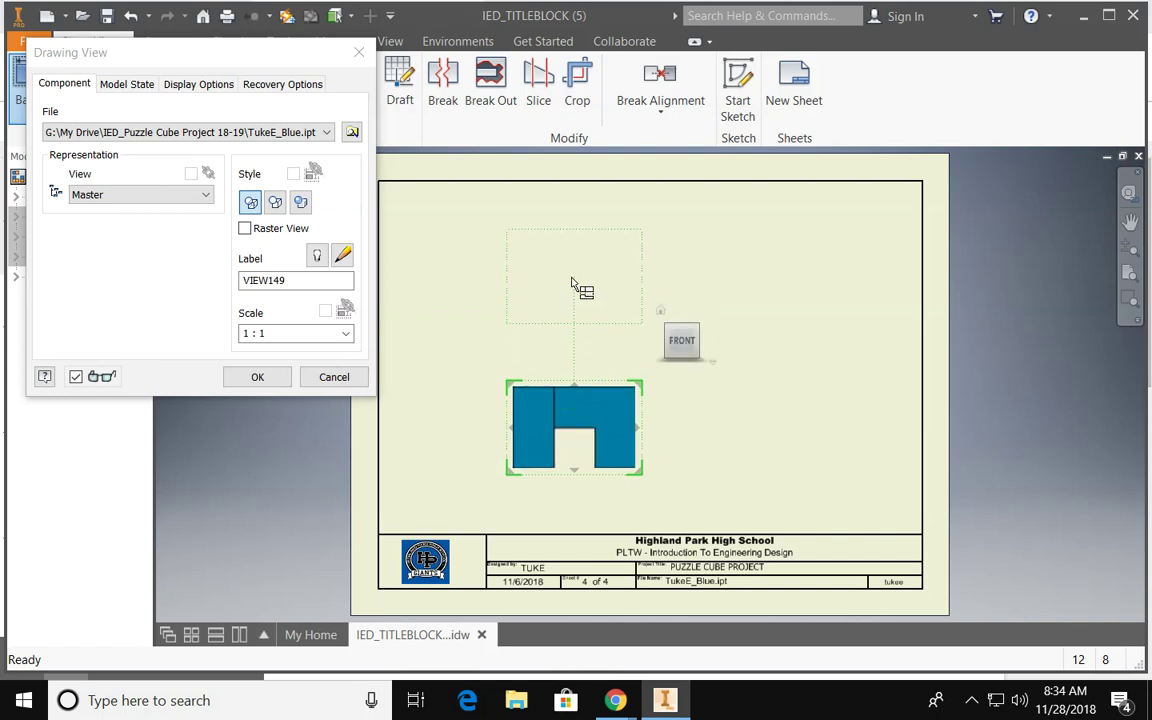
left_click(572, 284)
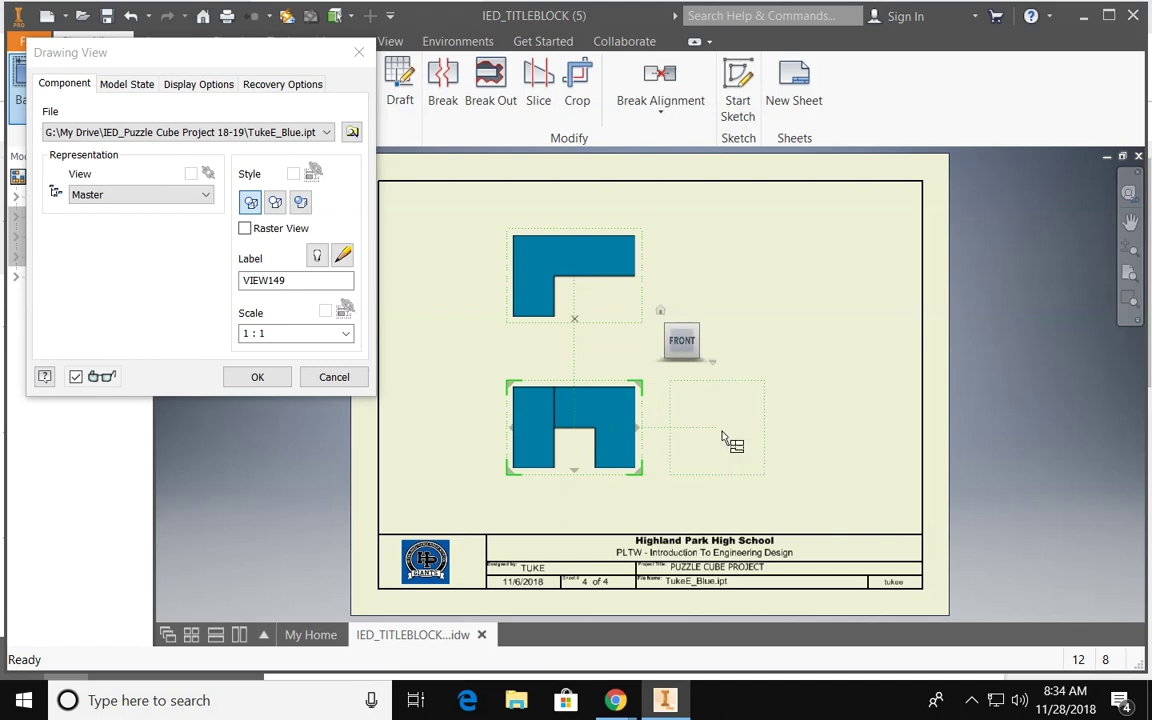
left_click(769, 449)
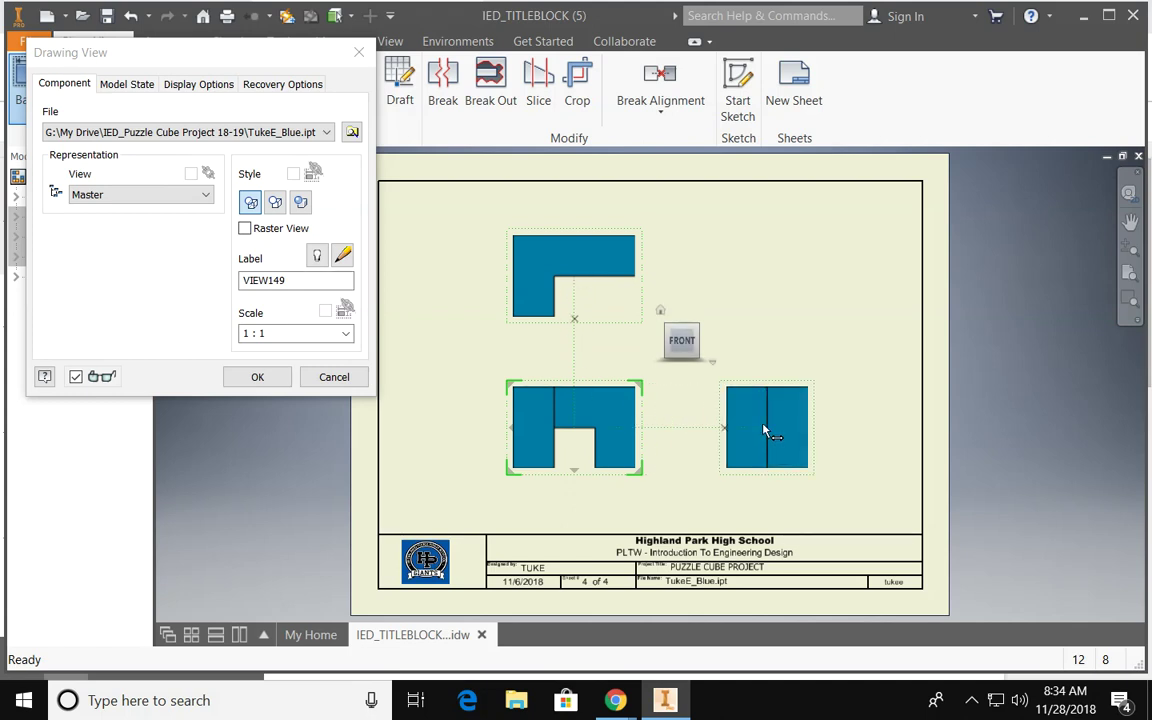
left_click(769, 288)
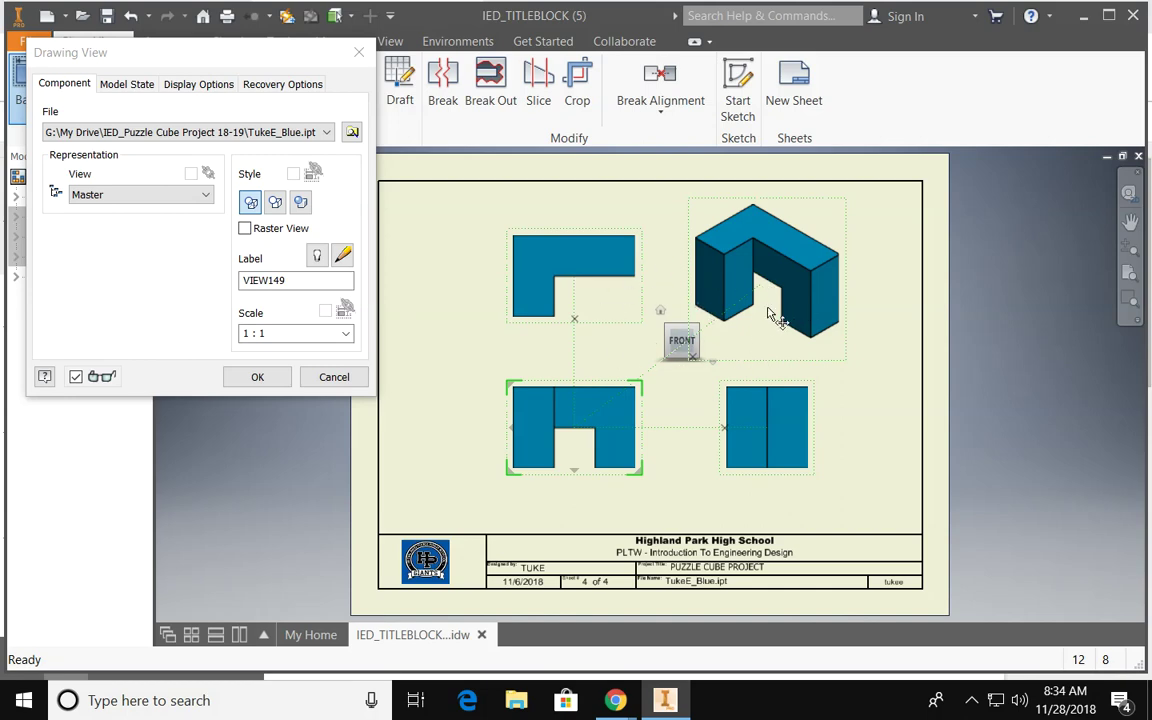
right_click(748, 308)
left_click(843, 309)
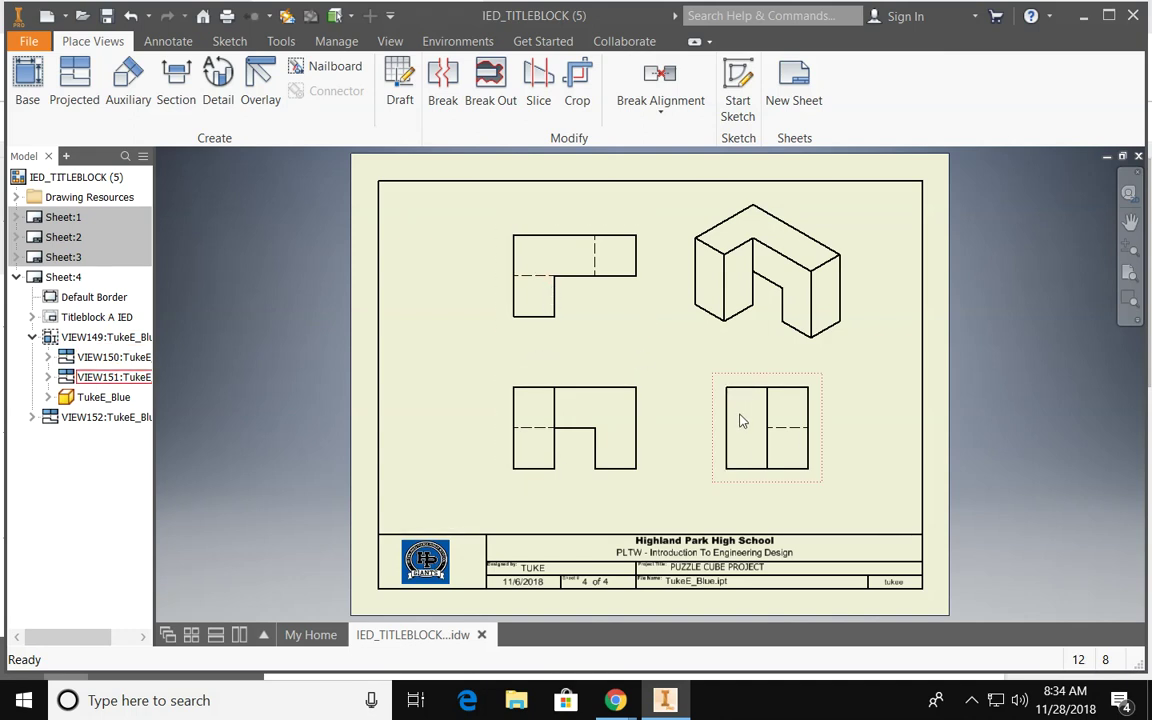
Step: Set the isometric view's style to Shaded
double_click(800, 287)
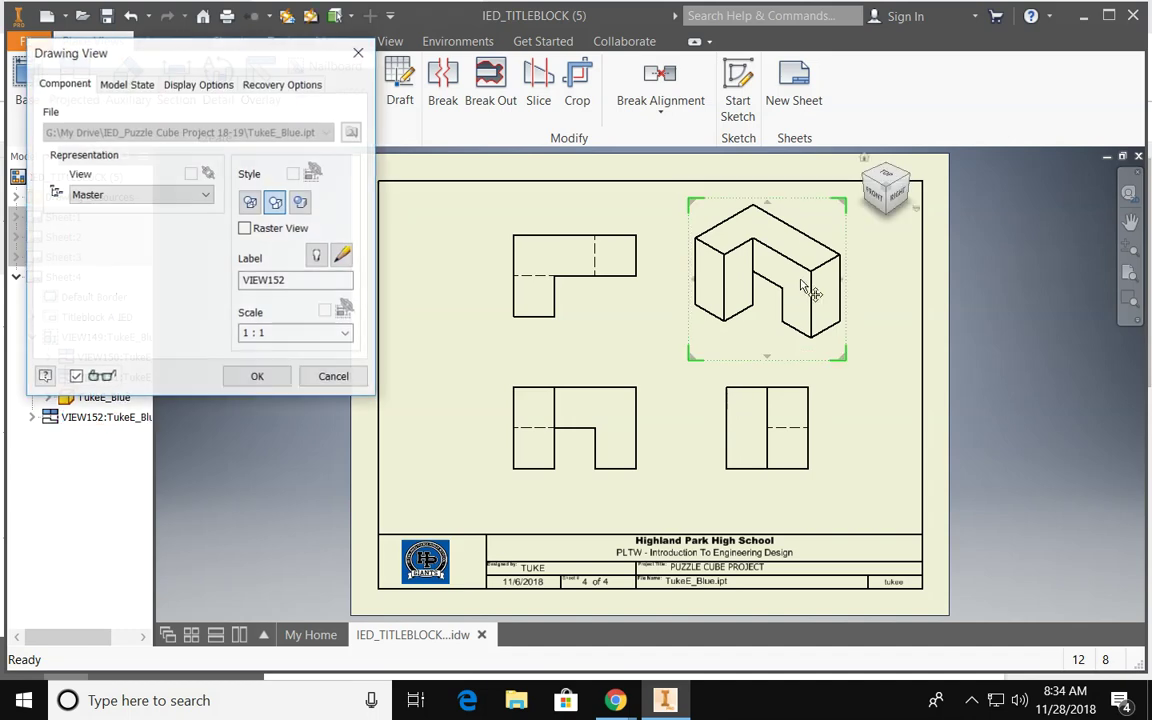
left_click(304, 203)
left_click(257, 376)
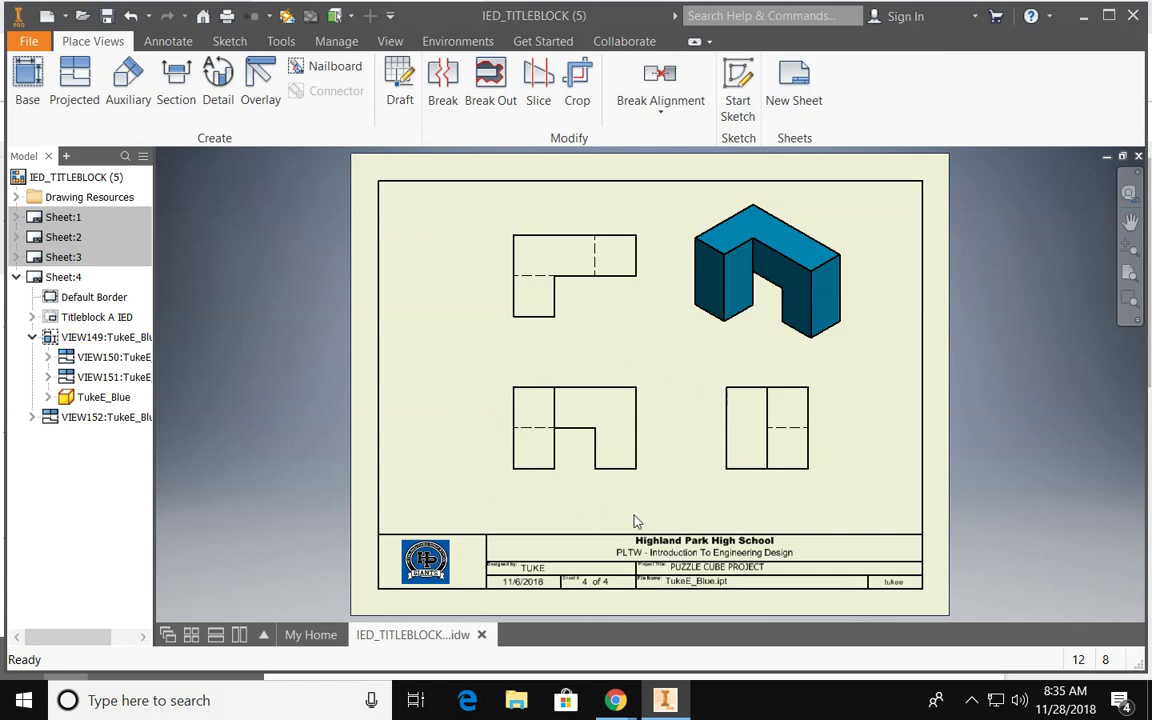
Step: Add a blank Sheet:5 without title block entries, then cancel a first delete attempt
left_click(801, 102)
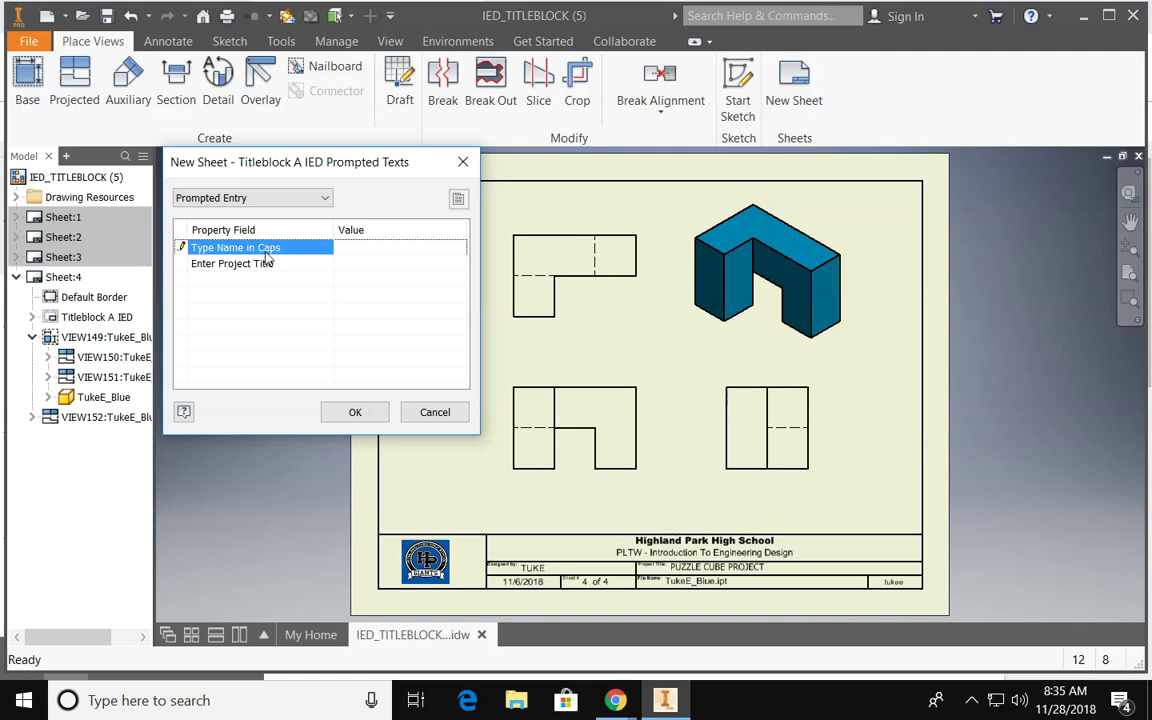
left_click(435, 412)
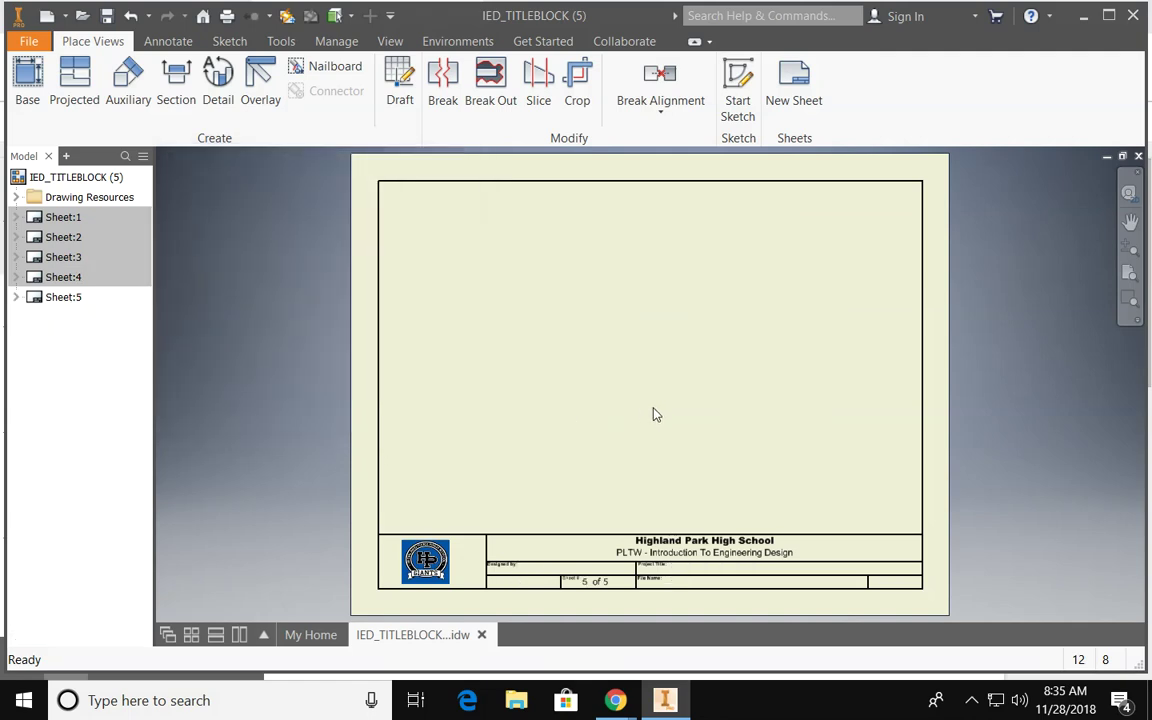
double_click(57, 278)
left_click(57, 297)
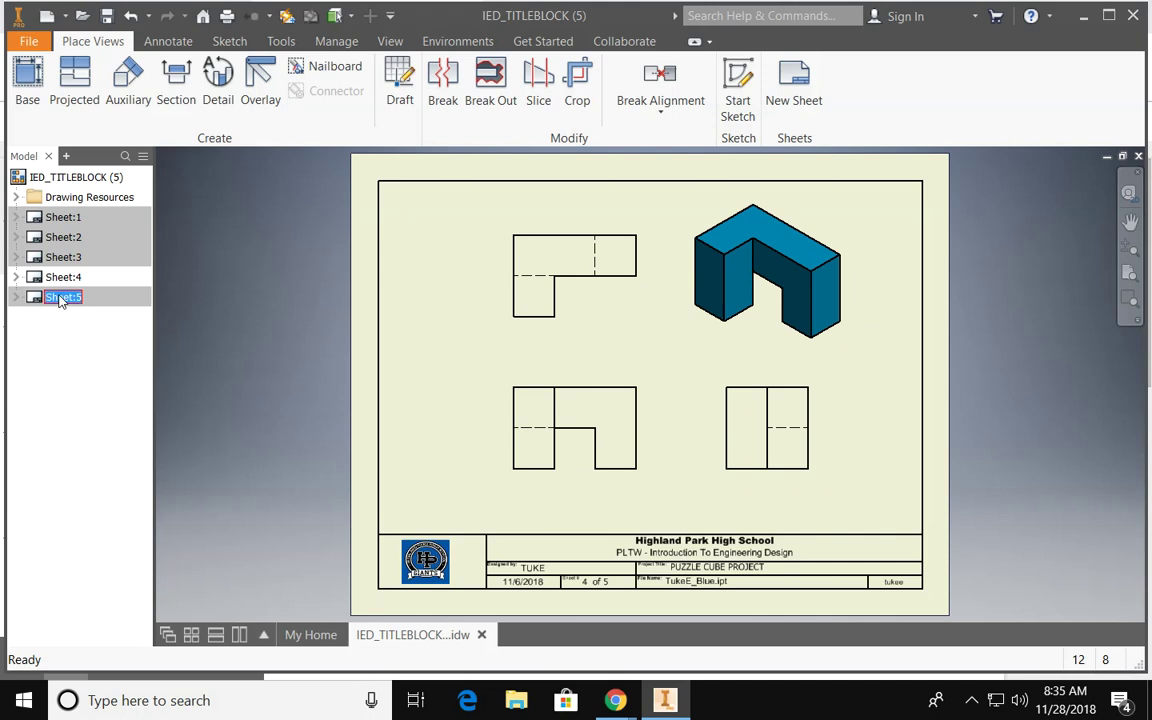
right_click(57, 297)
left_click(86, 346)
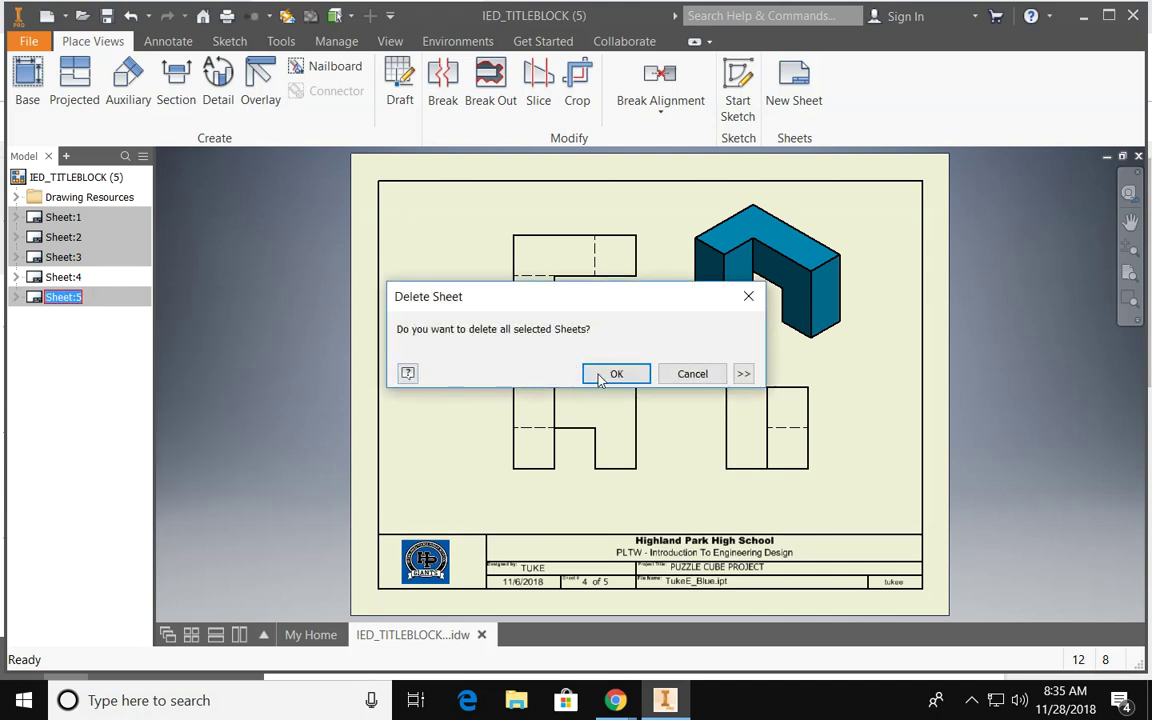
left_click(692, 374)
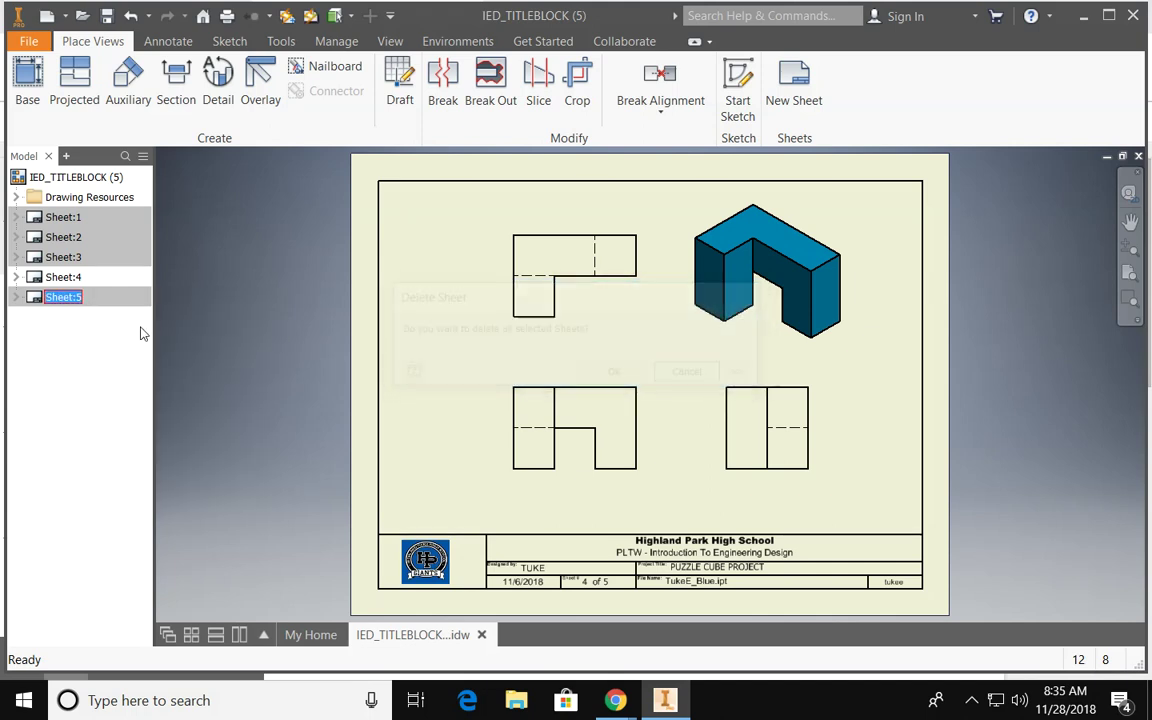
right_click(56, 298)
key("Escape")
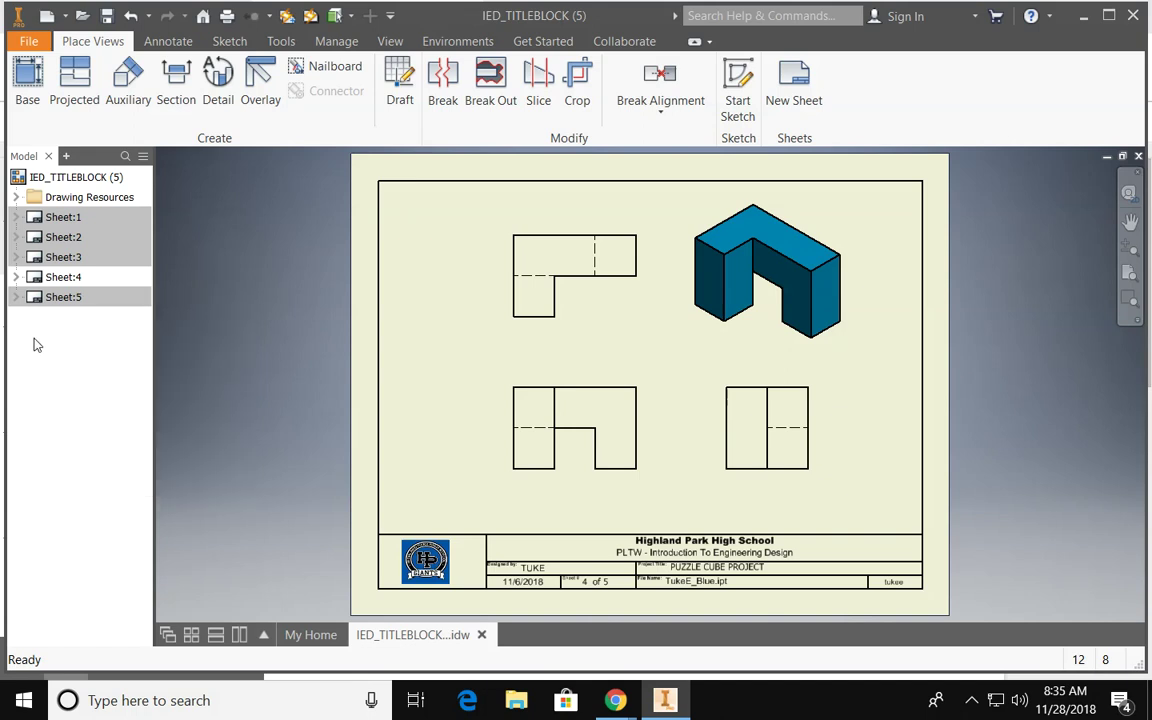
Step: Delete the blank Sheet:5 and confirm the deletion
double_click(57, 297)
right_click(64, 300)
left_click(102, 343)
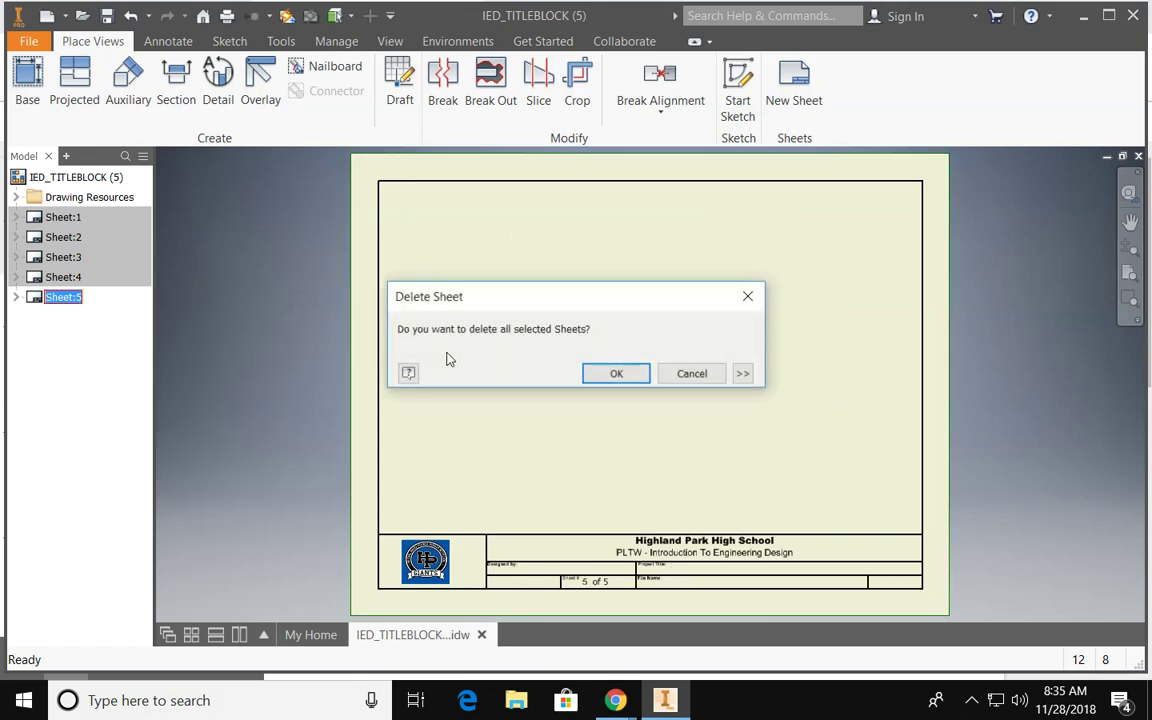
left_click(612, 374)
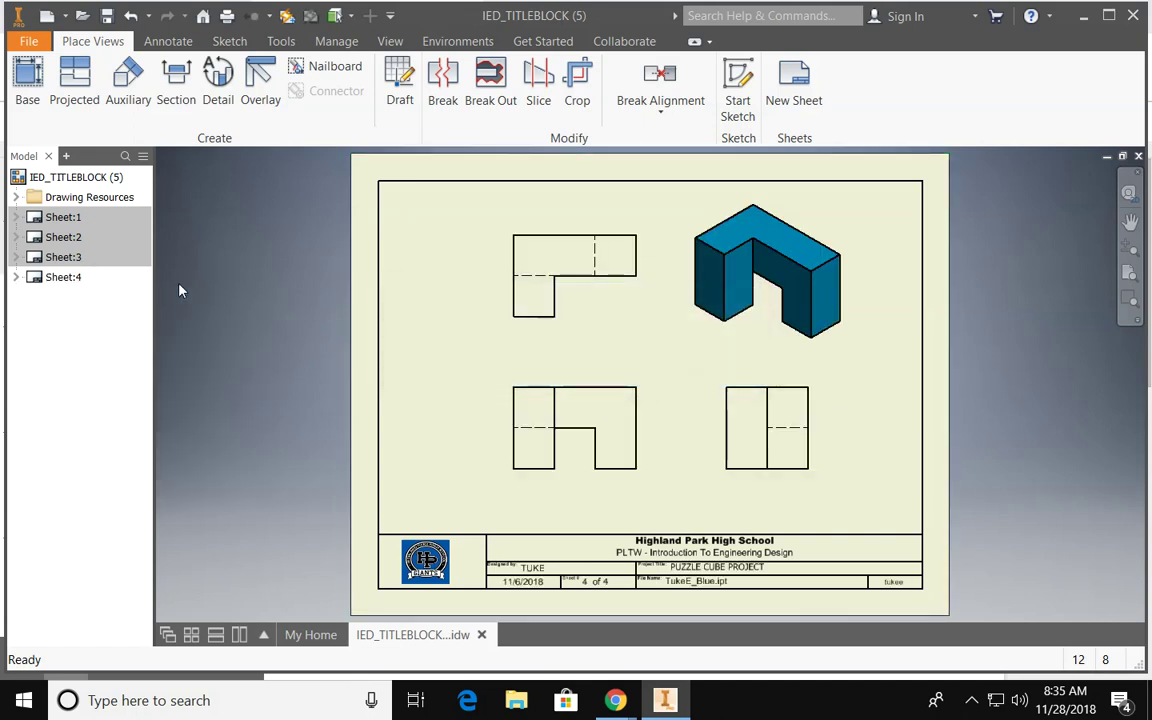
Step: Review Sheets 3, 2 and 4, ending on the title page Sheet:1
double_click(66, 258)
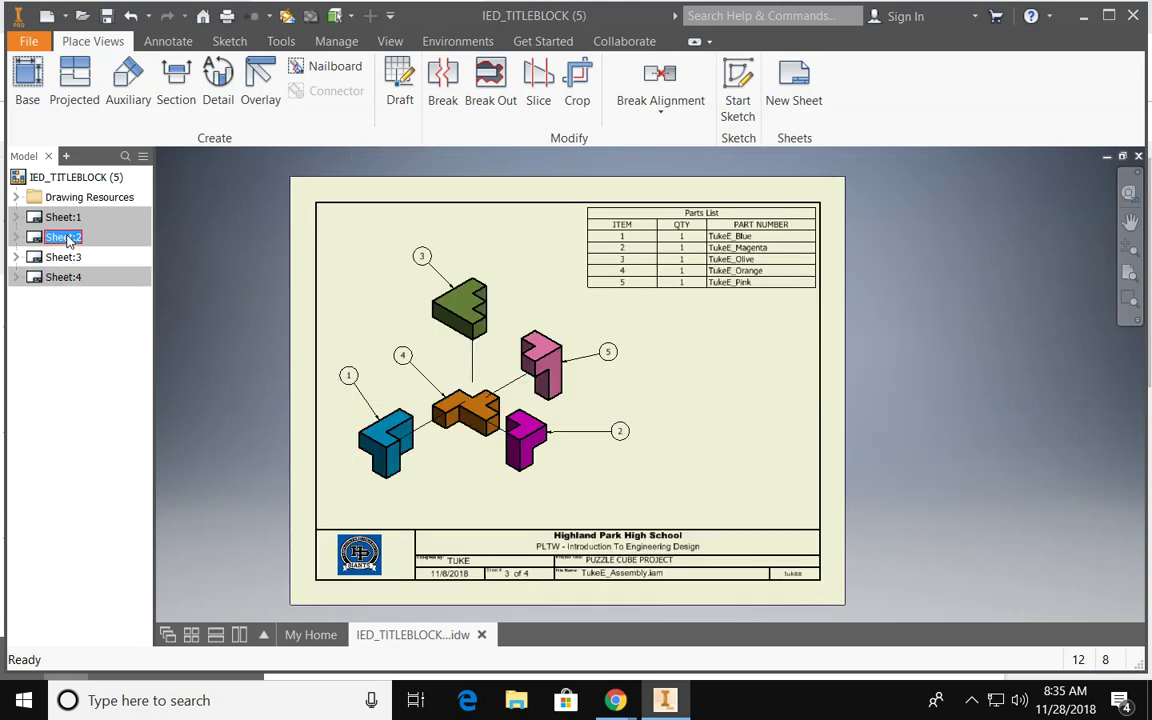
double_click(68, 236)
double_click(64, 257)
double_click(60, 279)
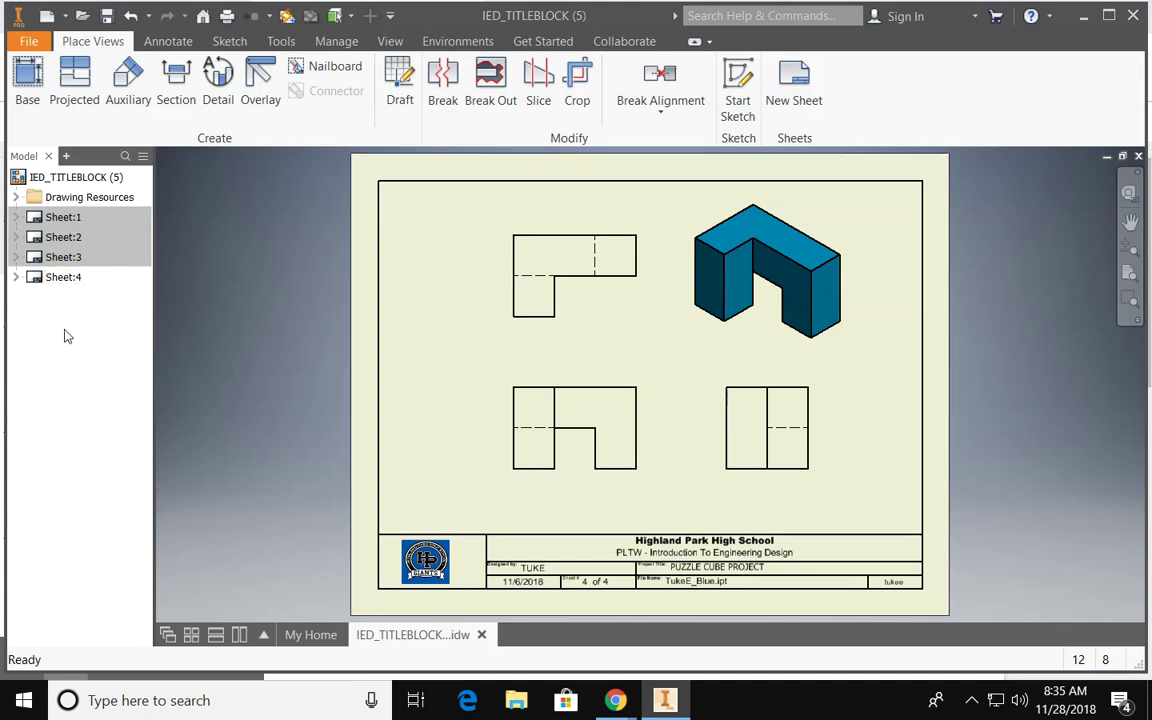
double_click(63, 218)
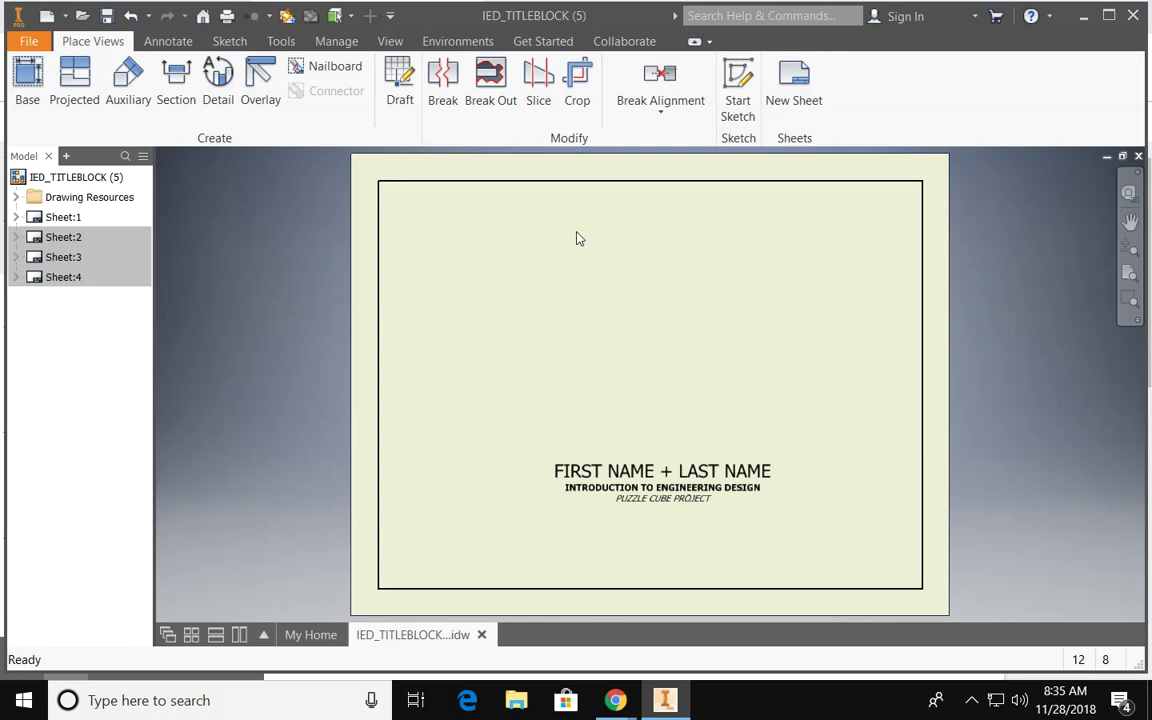
Step: Place an isometric base view of the puzzle cube assembly at 1.5 : 1 scale
left_click(27, 80)
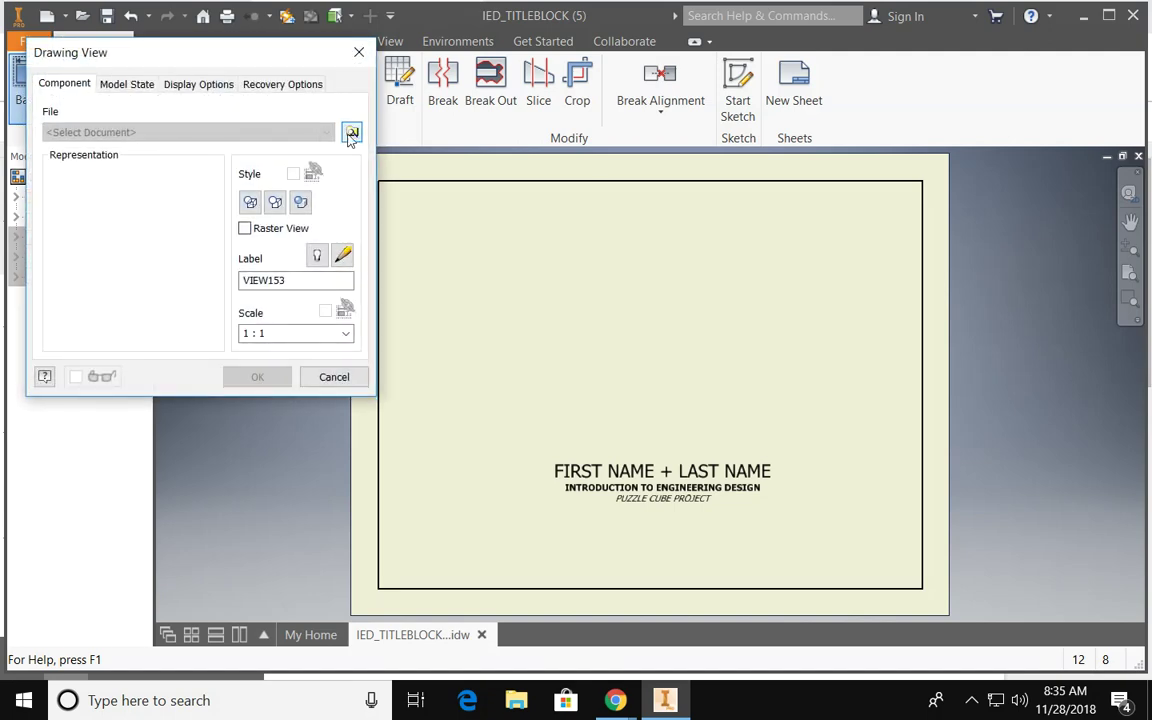
left_click(351, 134)
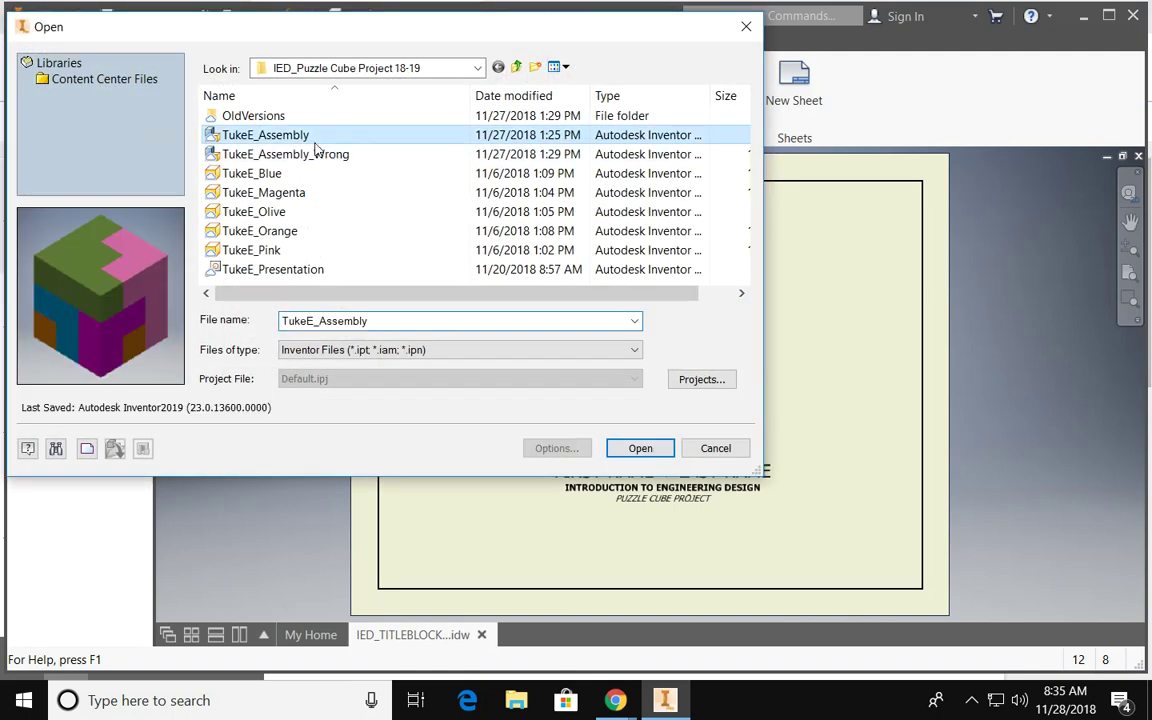
left_click(660, 446)
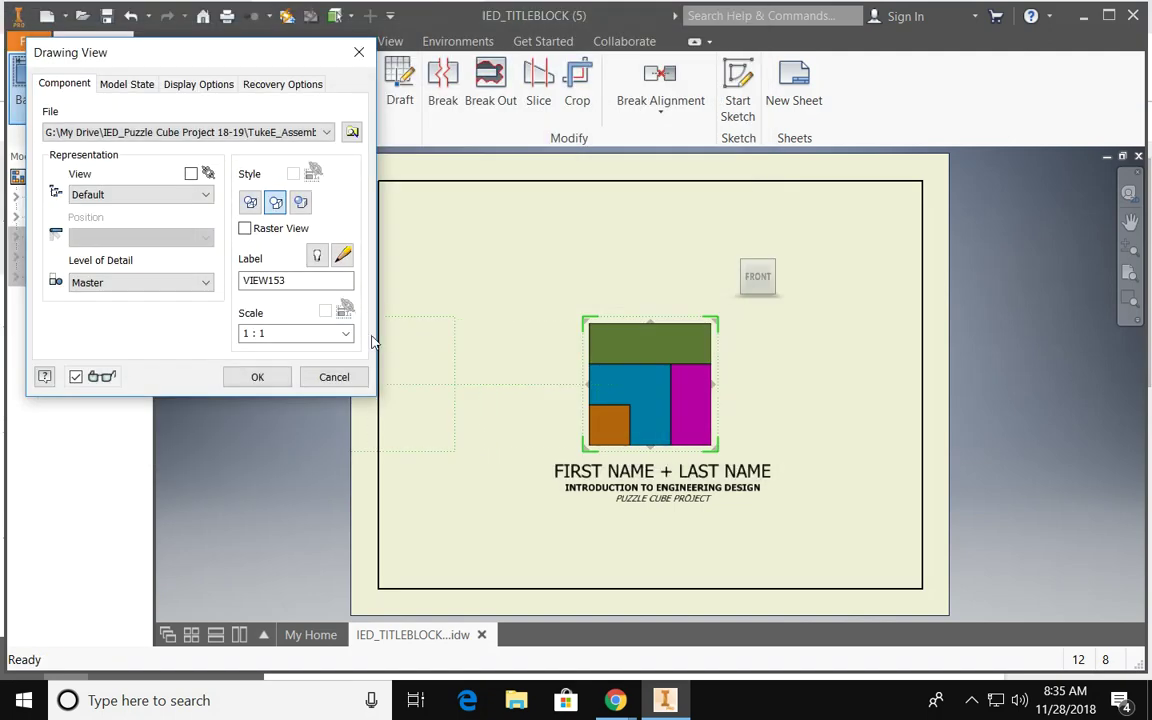
left_click(348, 334)
left_click(276, 386)
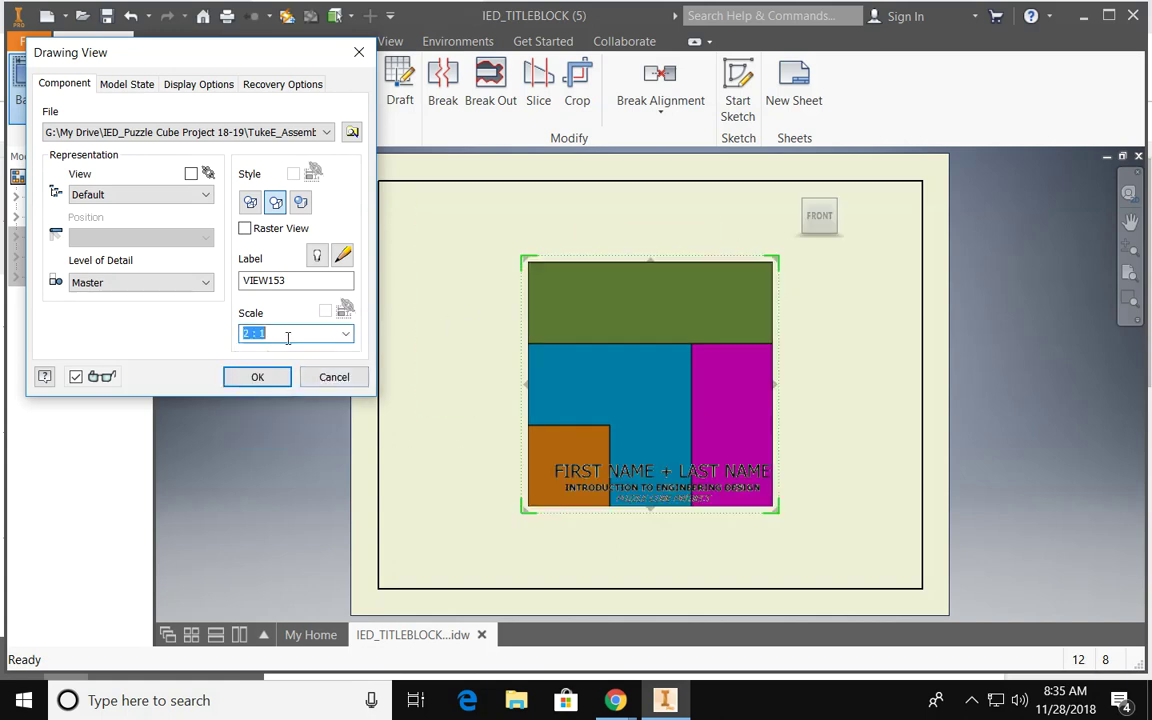
left_click(249, 334)
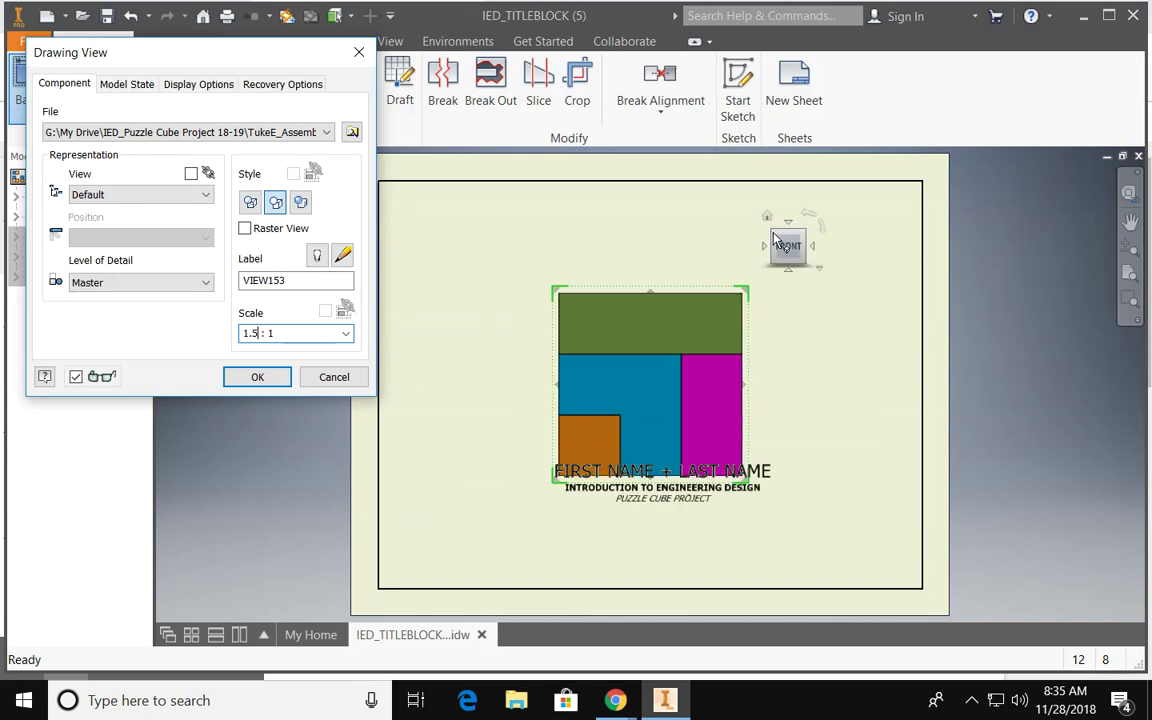
left_click(767, 217)
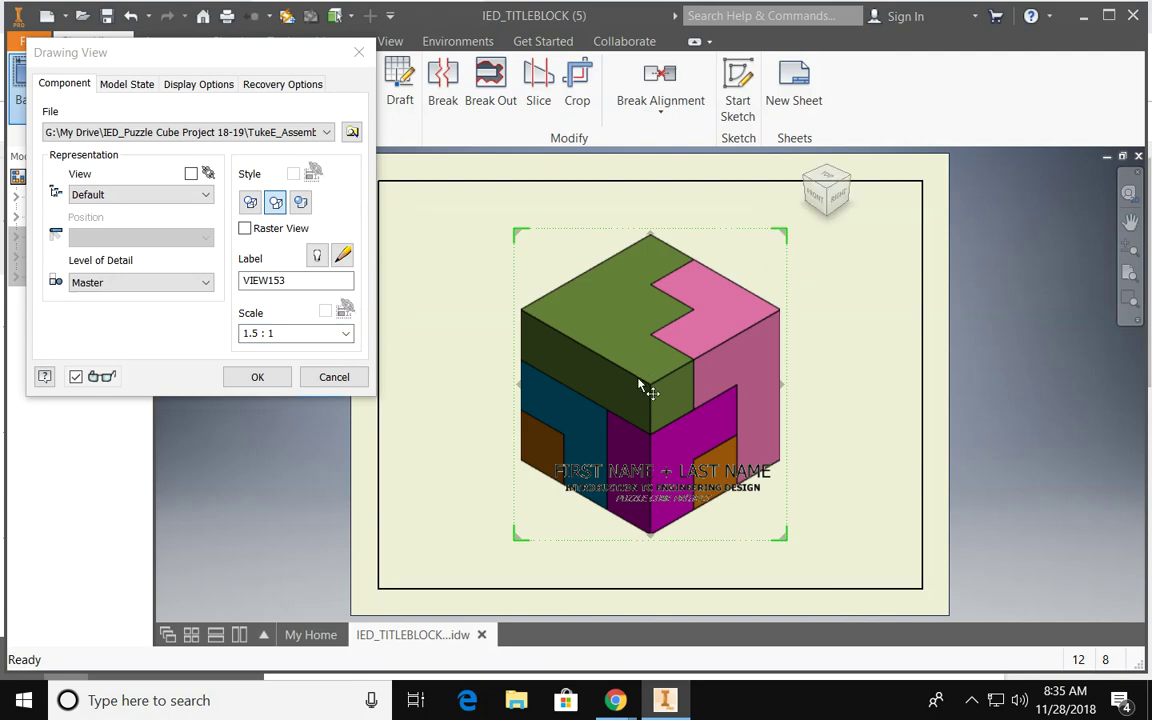
left_click(257, 377)
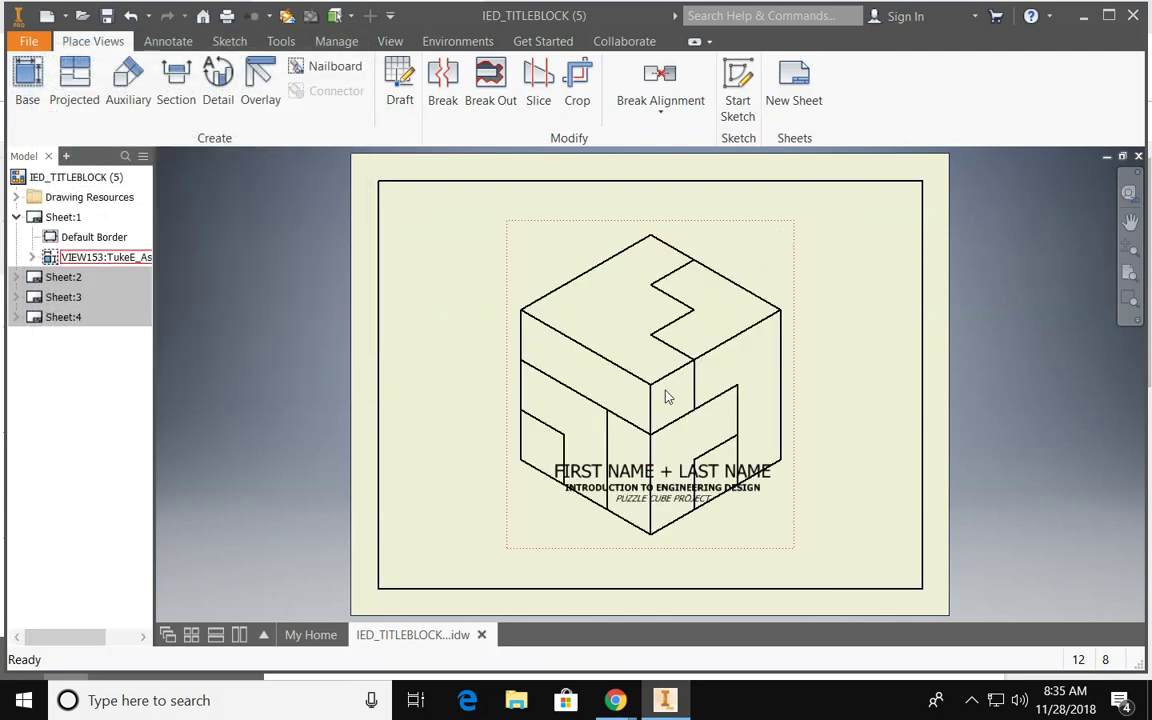
Step: Move the cube view up and the title text below it, then shade the view
left_click_drag(622, 248, 620, 186)
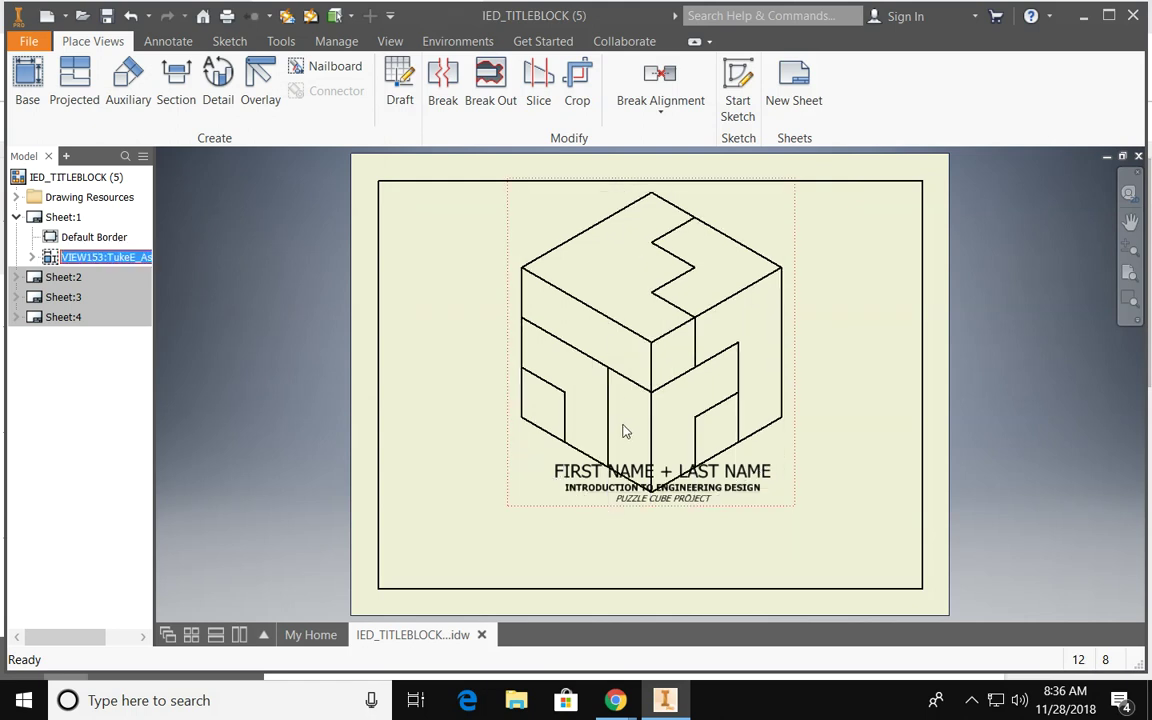
left_click_drag(624, 470, 613, 512)
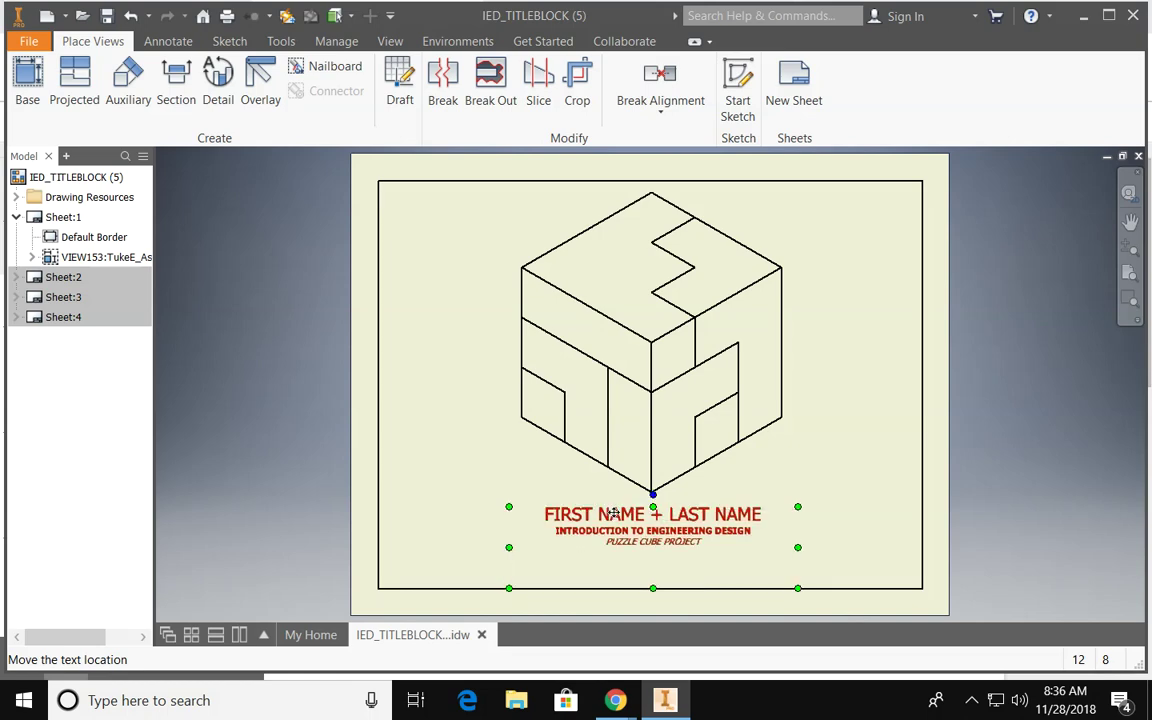
double_click(640, 424)
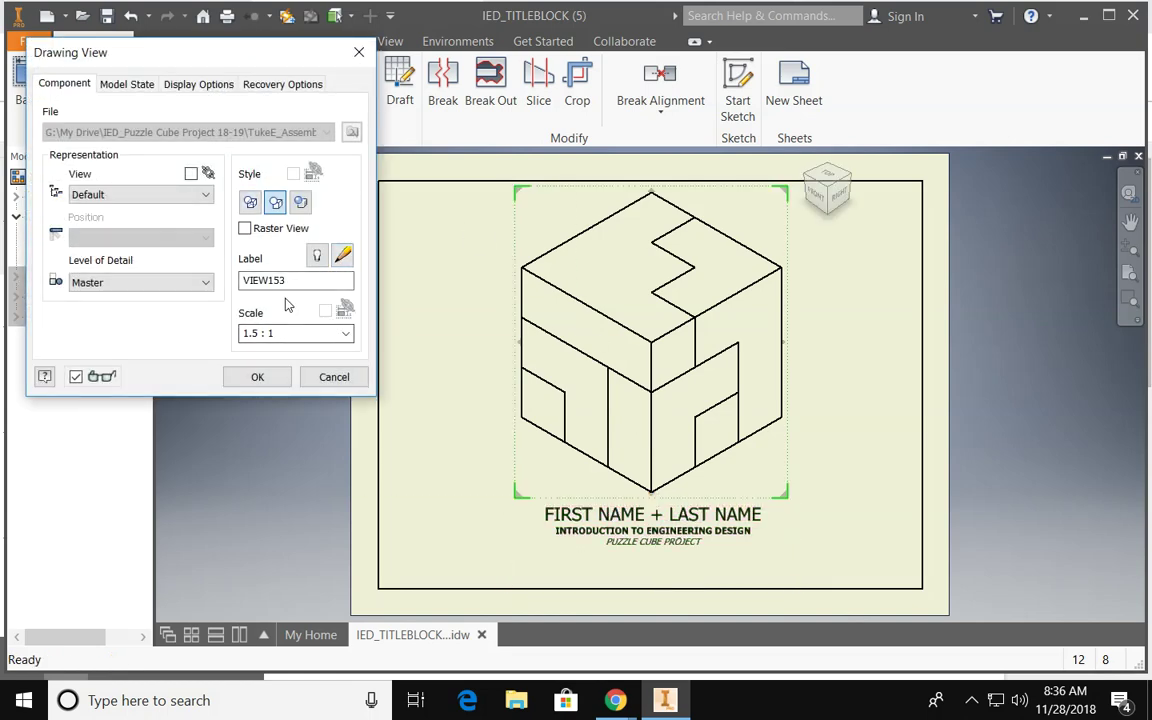
left_click(303, 205)
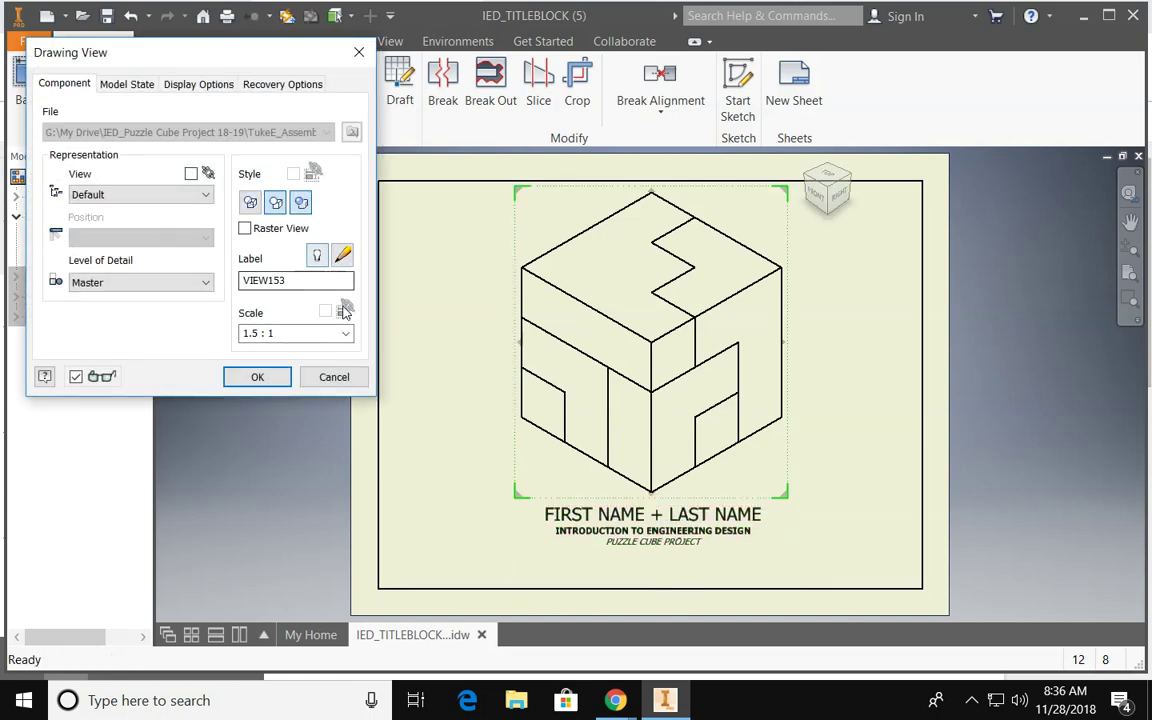
left_click(257, 377)
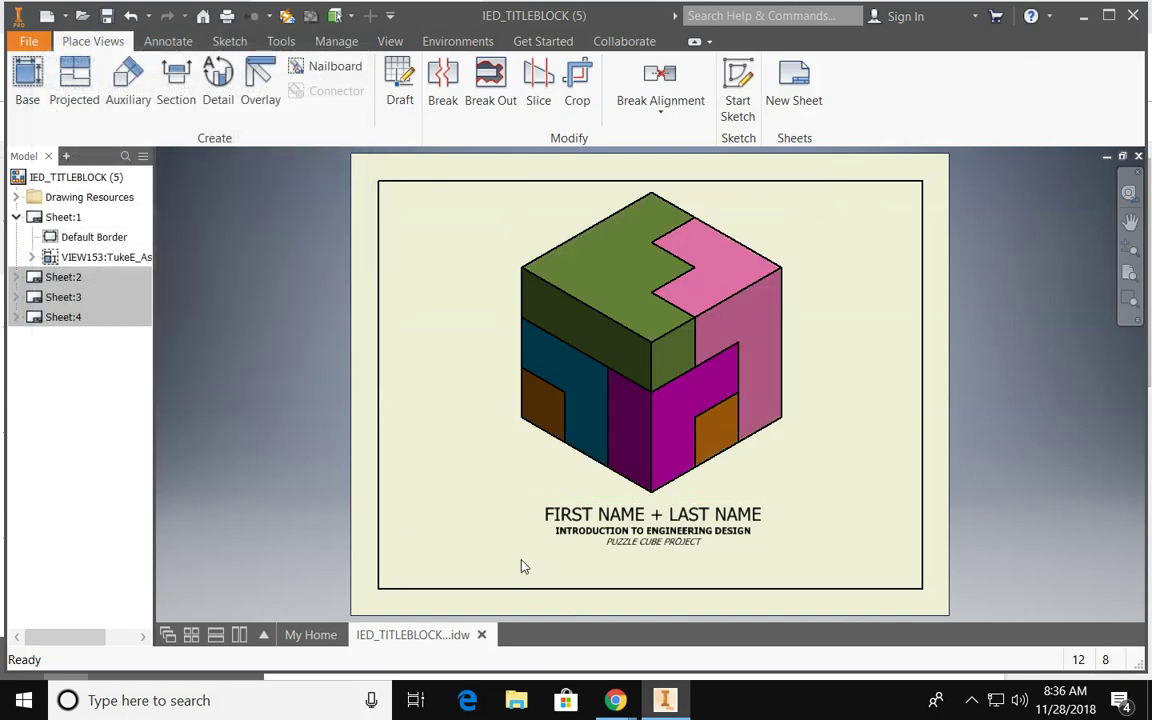
double_click(648, 530)
triple_click(787, 482)
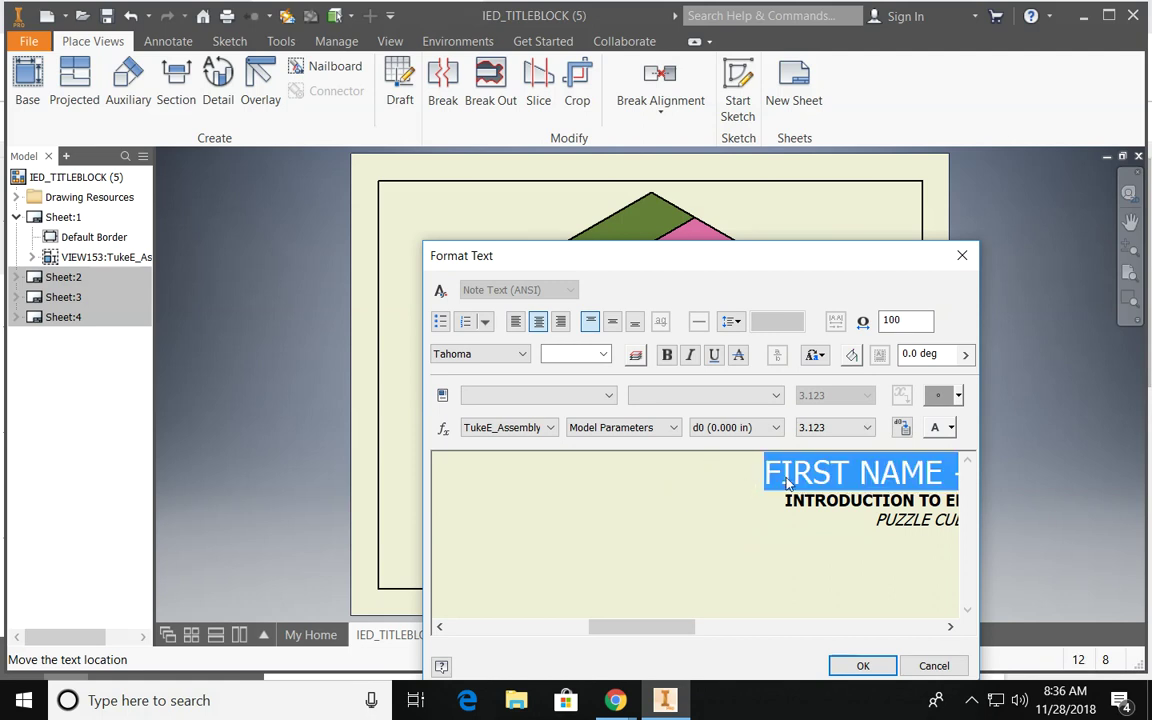
left_click_drag(787, 482, 950, 482)
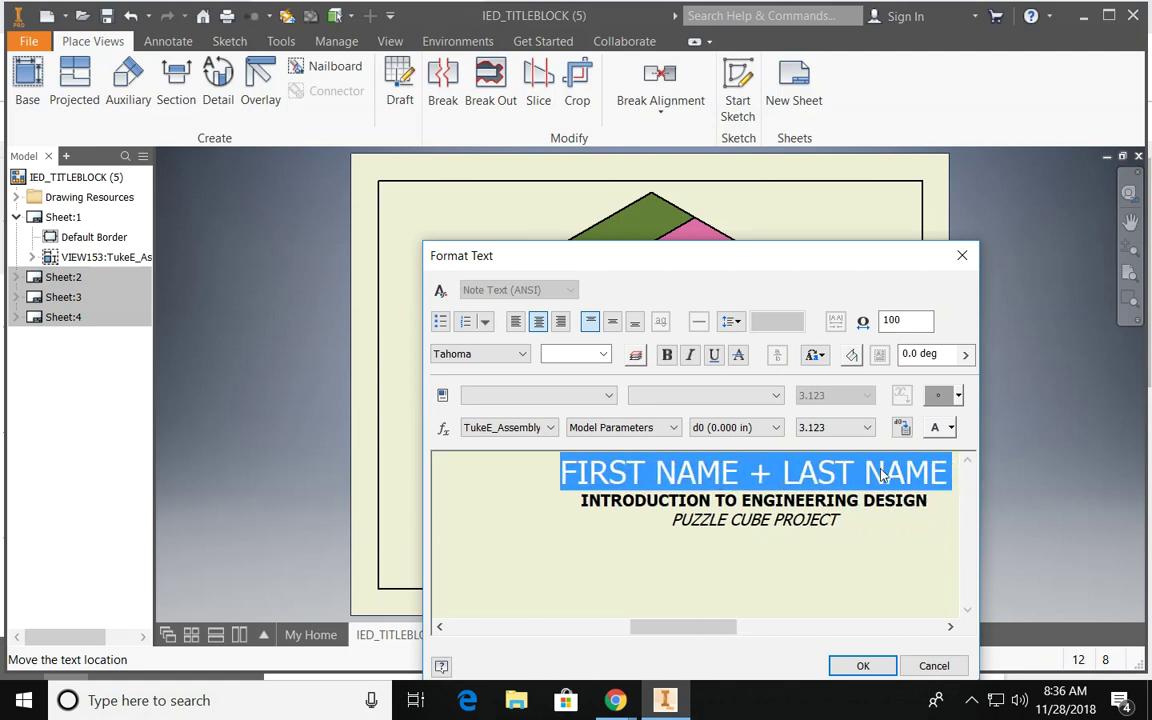
left_click(861, 665)
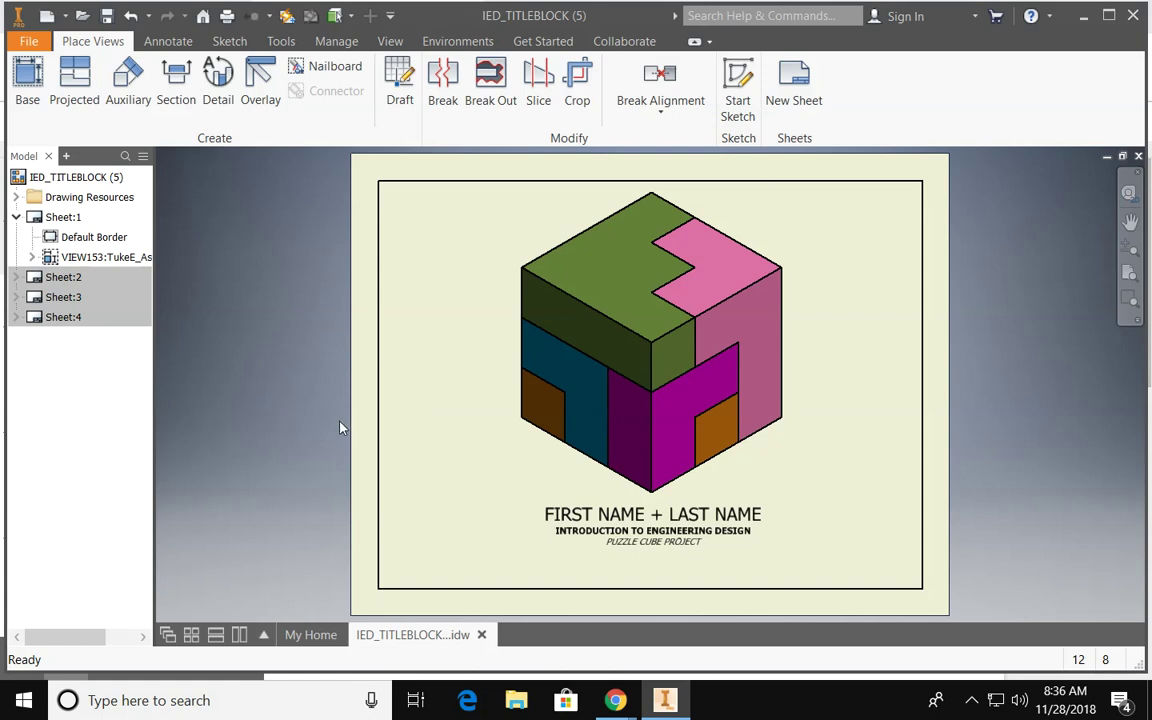
Step: Export the drawing as a PDF named LASTNAME_PUZZLE CUBE PROJECT
left_click(28, 41)
mouse_move(63, 213)
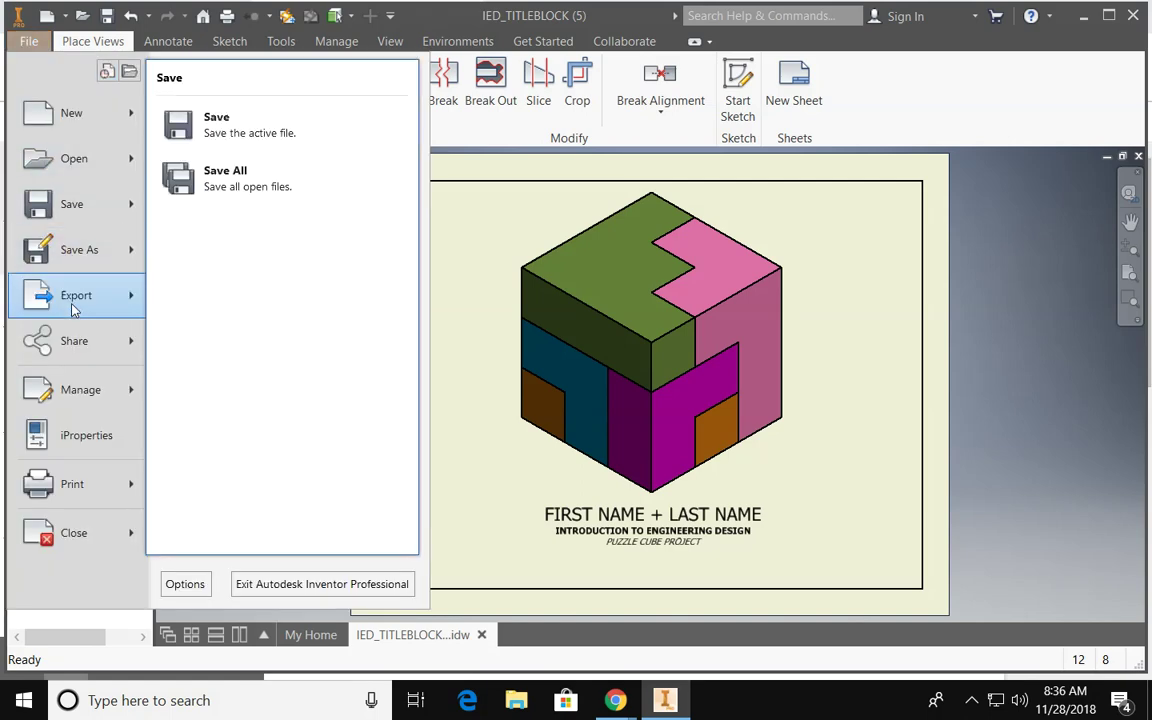
mouse_move(74, 306)
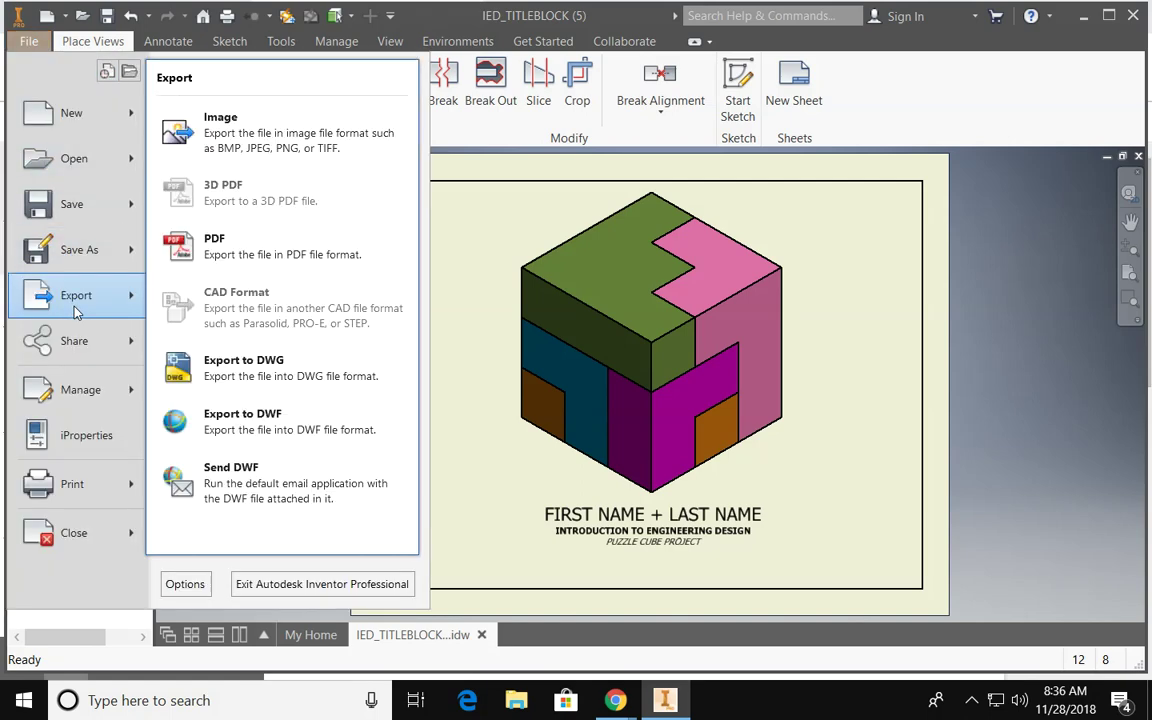
left_click(189, 257)
left_click_drag(490, 166, 467, 111)
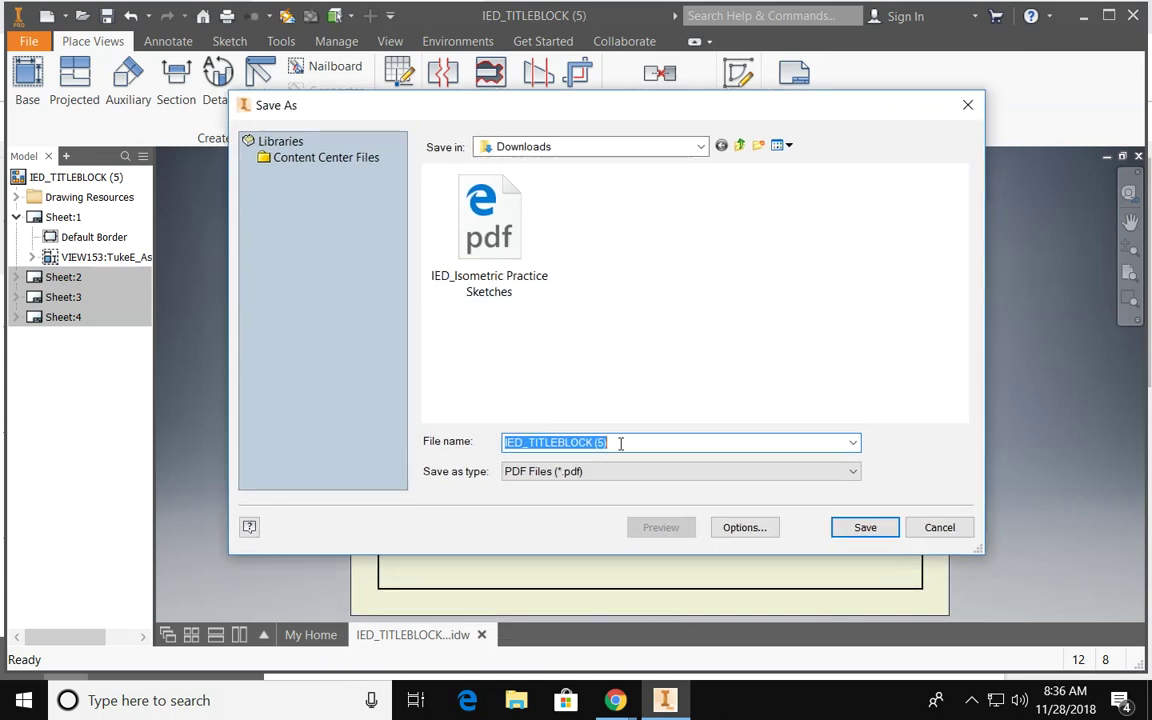
type("LASTNAME_")
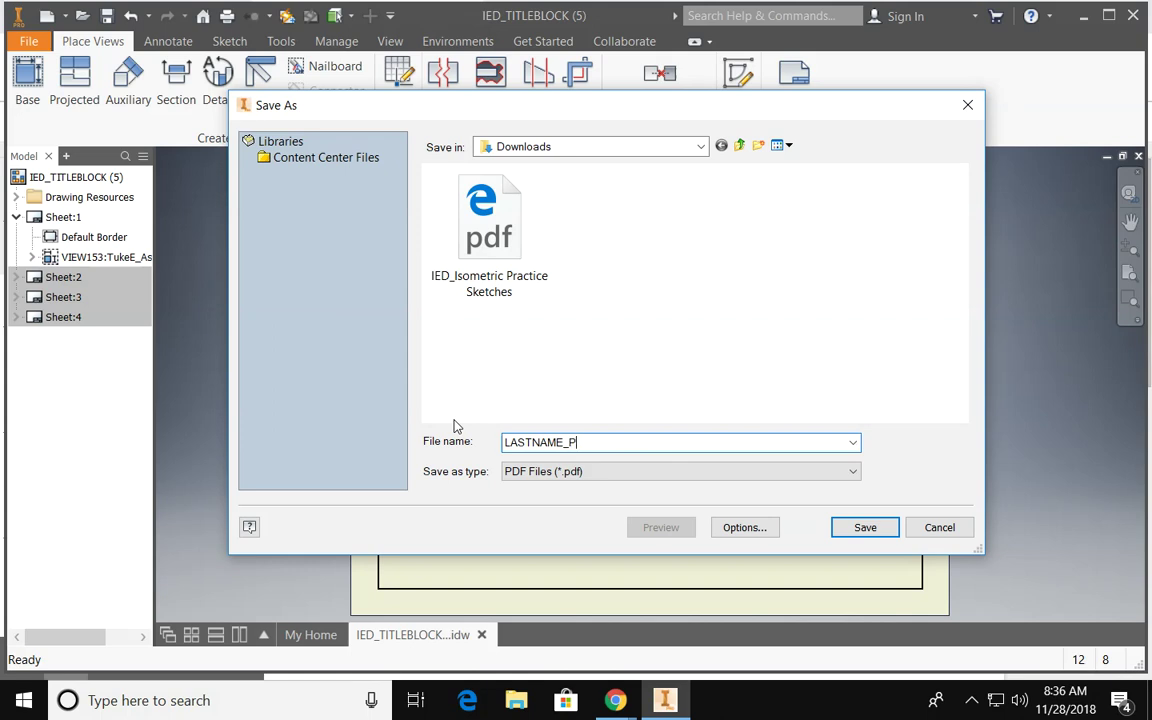
type("PUZZLE CUBE PROJE")
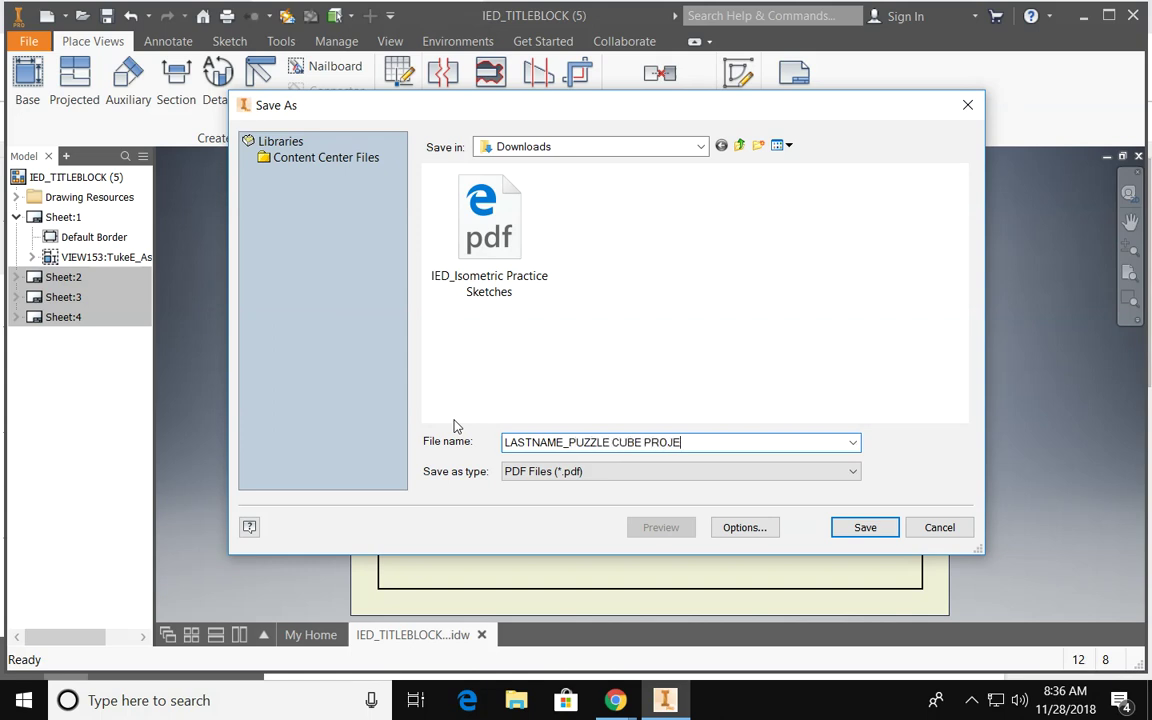
type("CT")
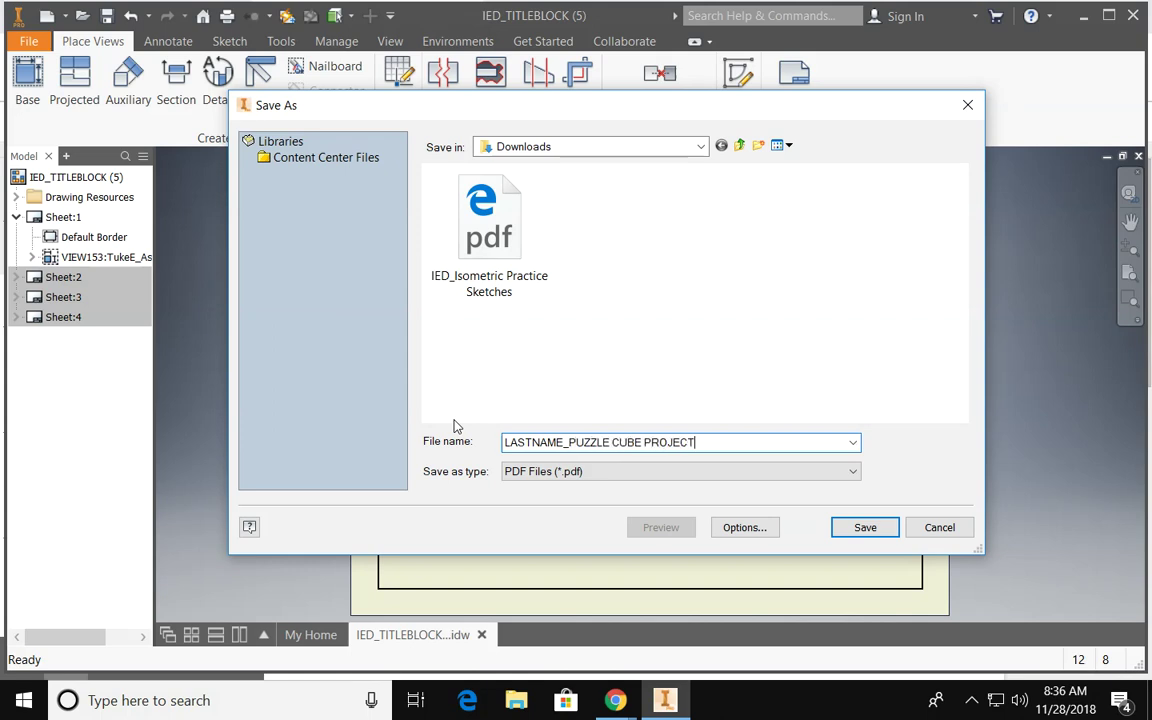
Step: Set the PDF export options to publish All sheets
left_click(745, 528)
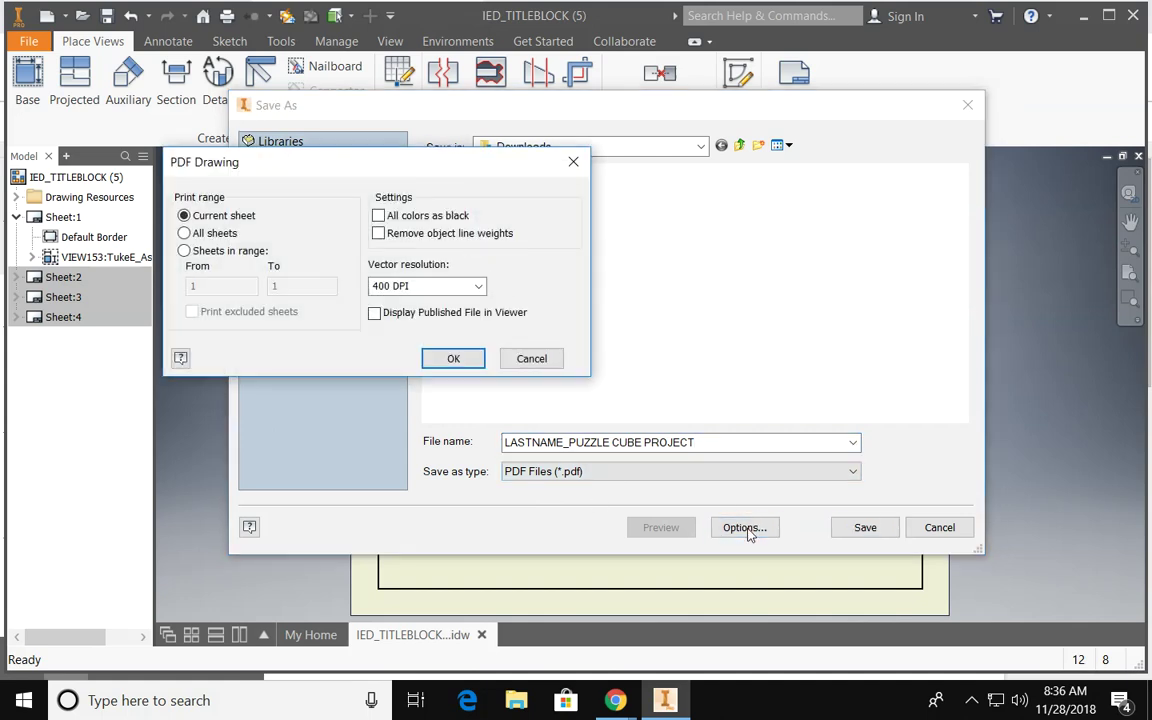
left_click(183, 235)
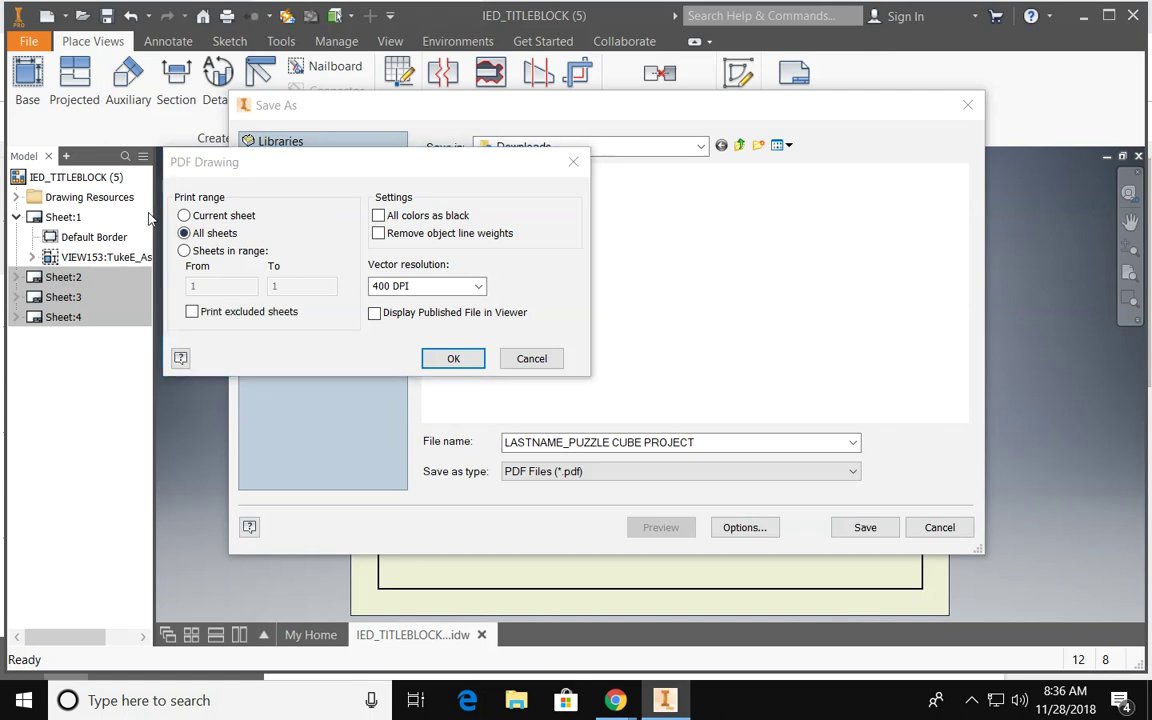
left_click(440, 358)
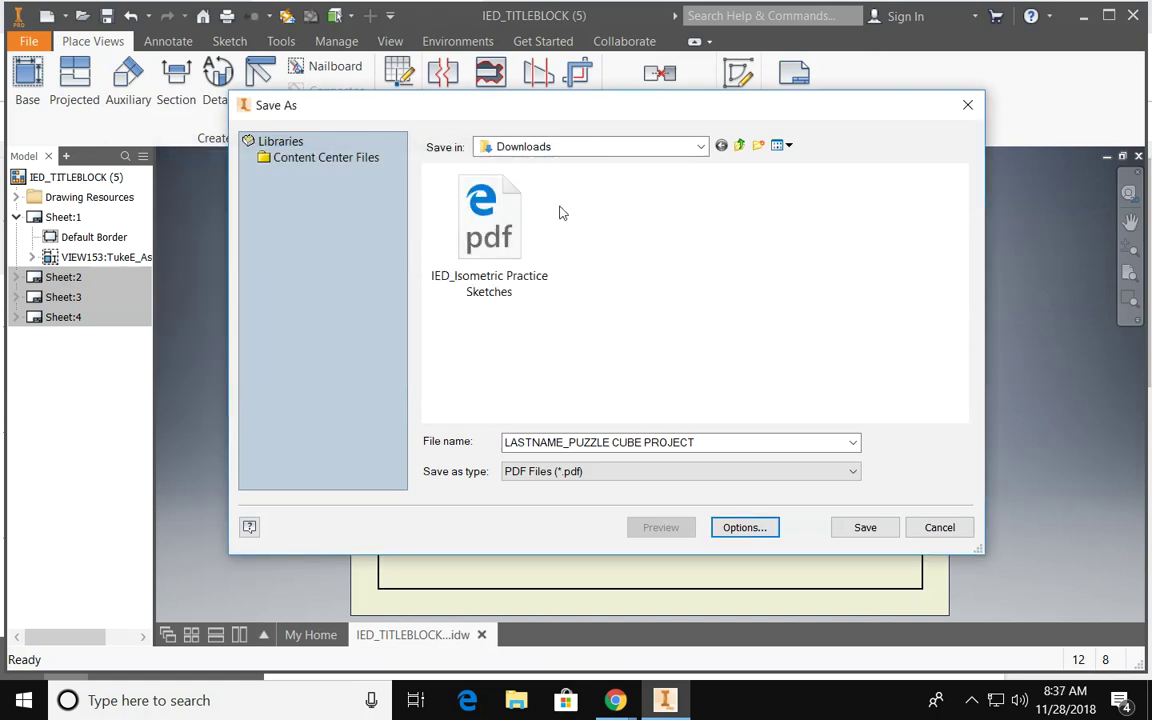
Step: Save the PDF to Google Drive File Stream (G:) > My Drive > IED_Puzzle Cube Project 18-19
left_click(538, 150)
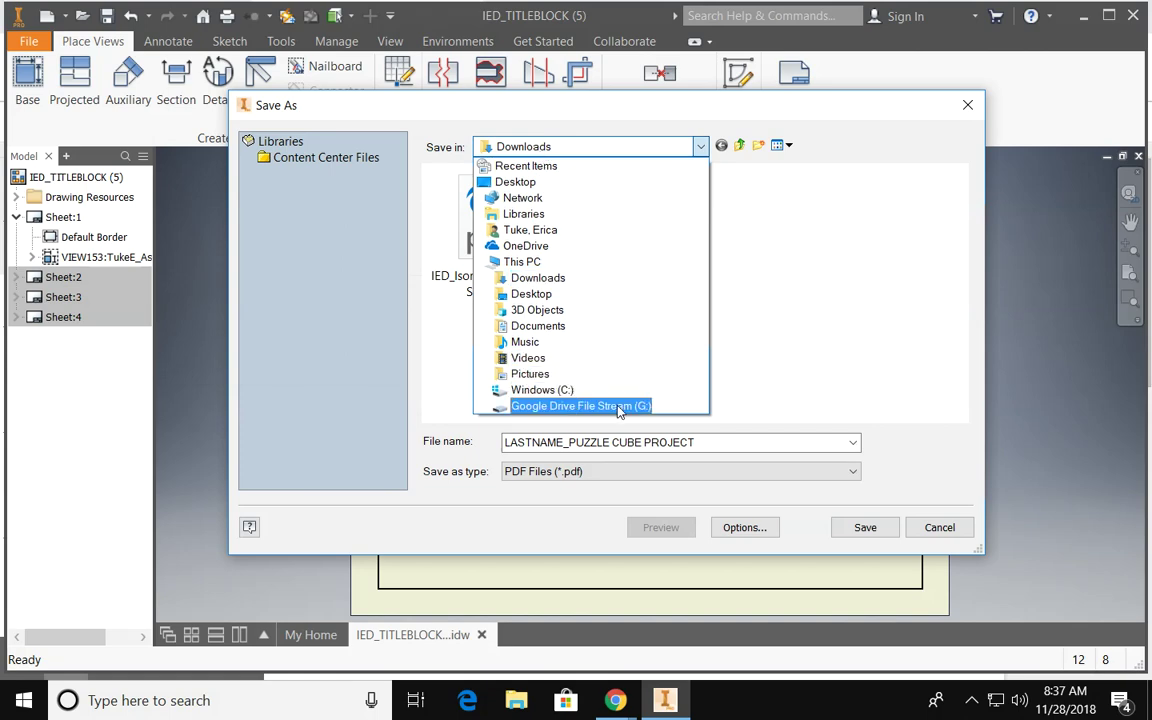
left_click(595, 406)
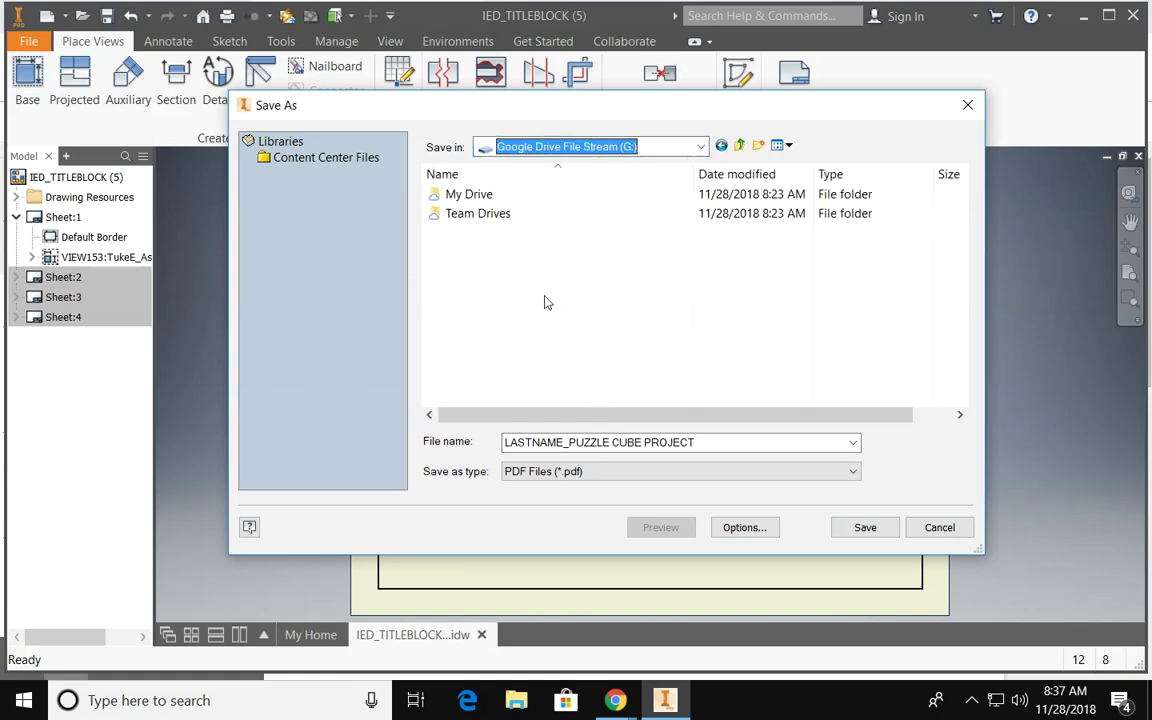
double_click(447, 190)
scroll(462, 215, "down", 5)
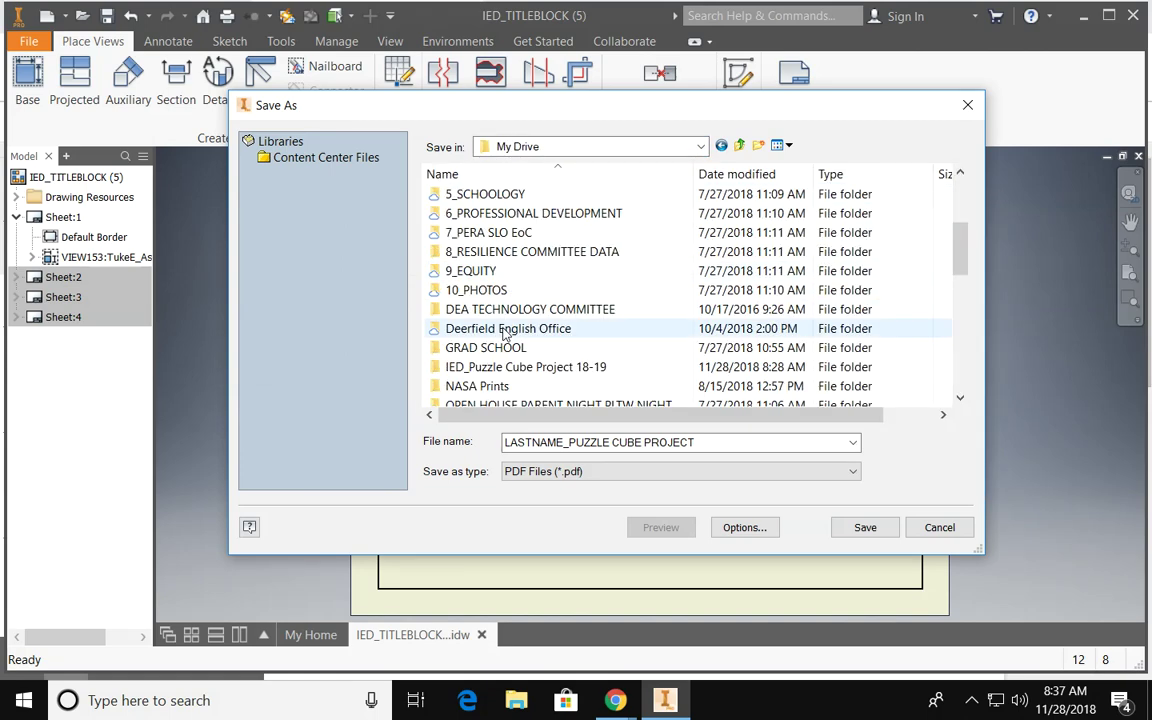
double_click(505, 252)
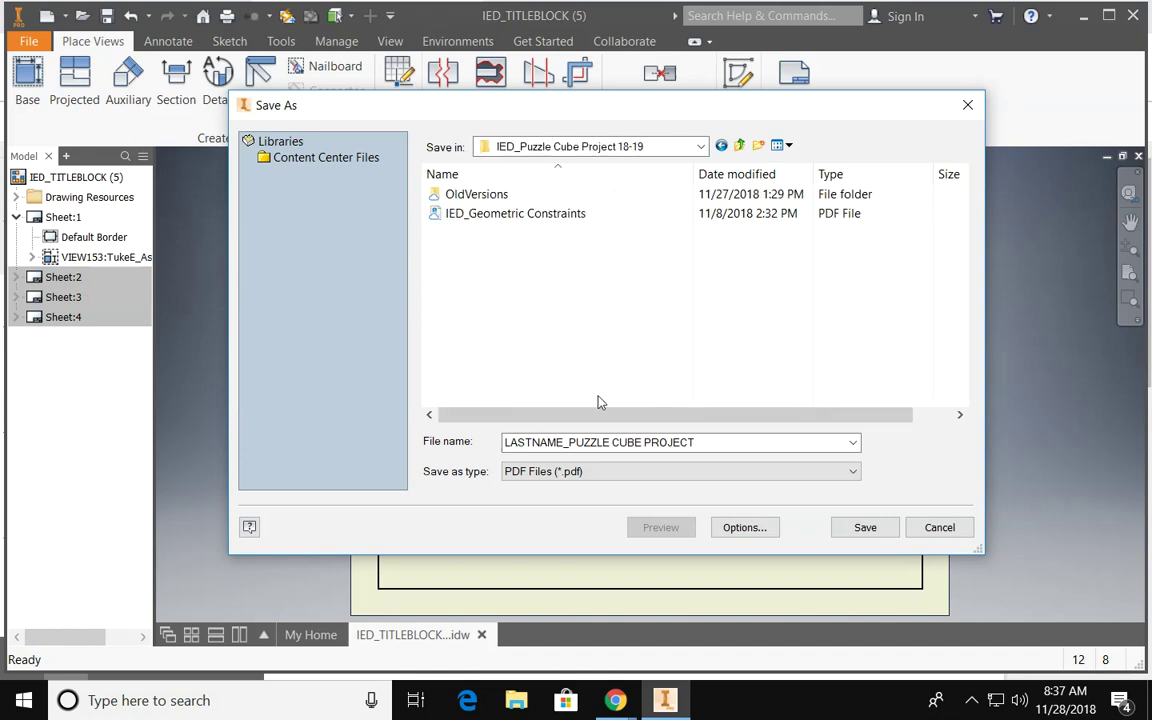
left_click(862, 527)
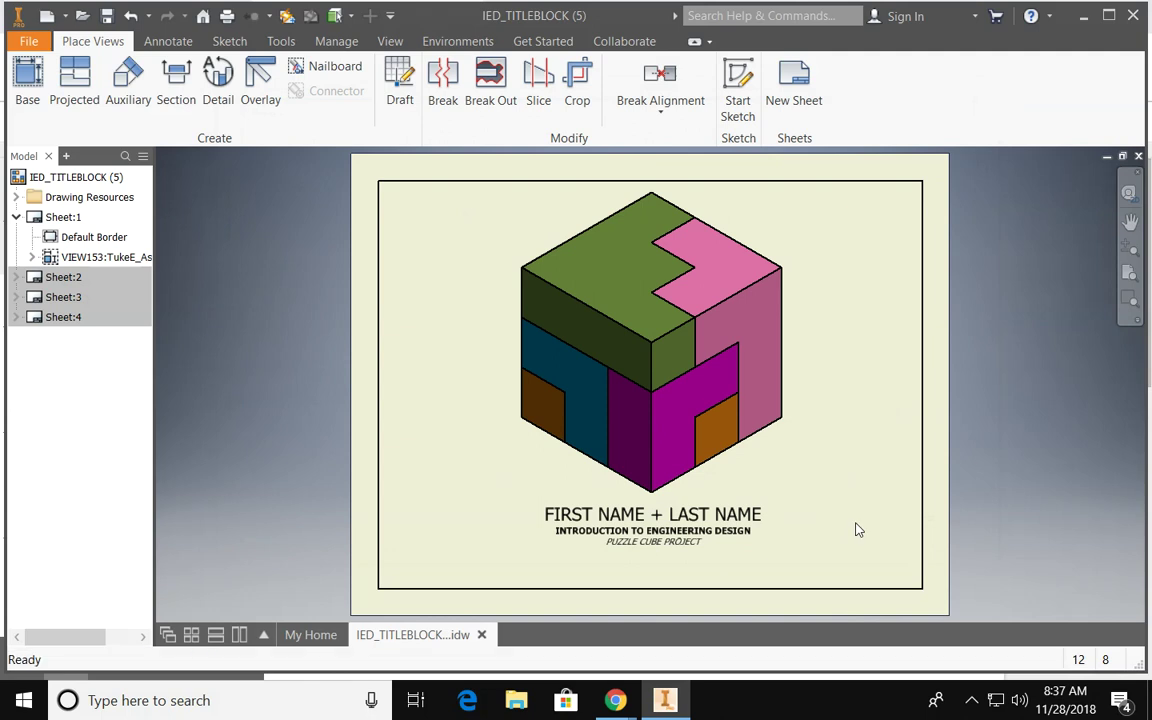